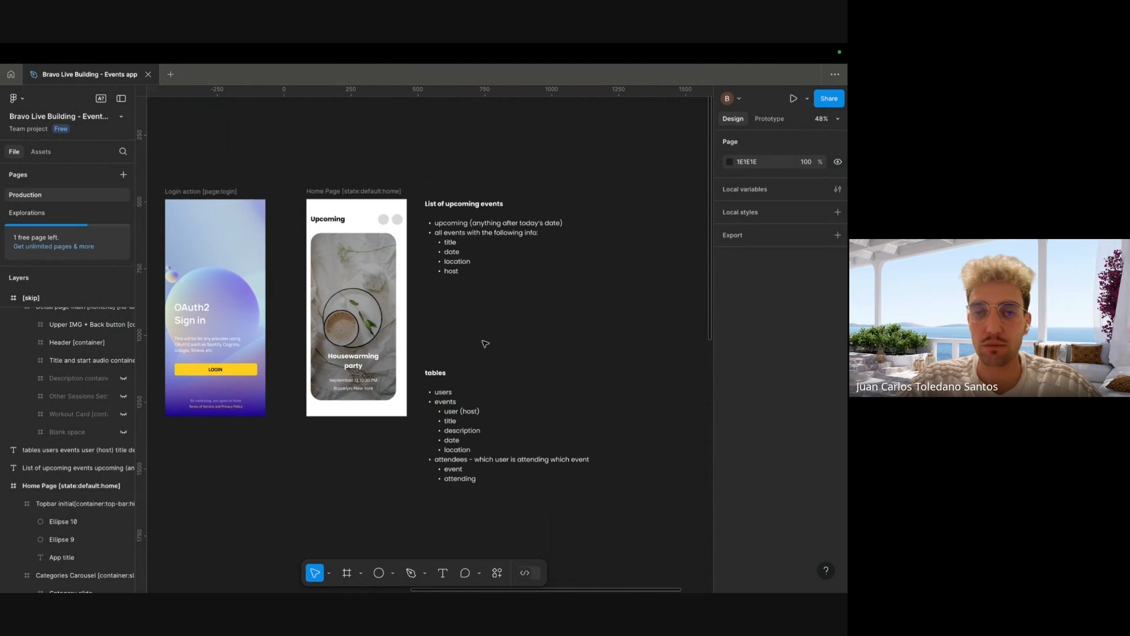
- Examine the Home Page frame and the notes on upcoming events and database tables beside it
{"action": "scroll", "coordinate": [453, 242], "scroll_direction": "down", "scroll_amount": 1}
{"action": "left_click", "coordinate": [367, 167]}
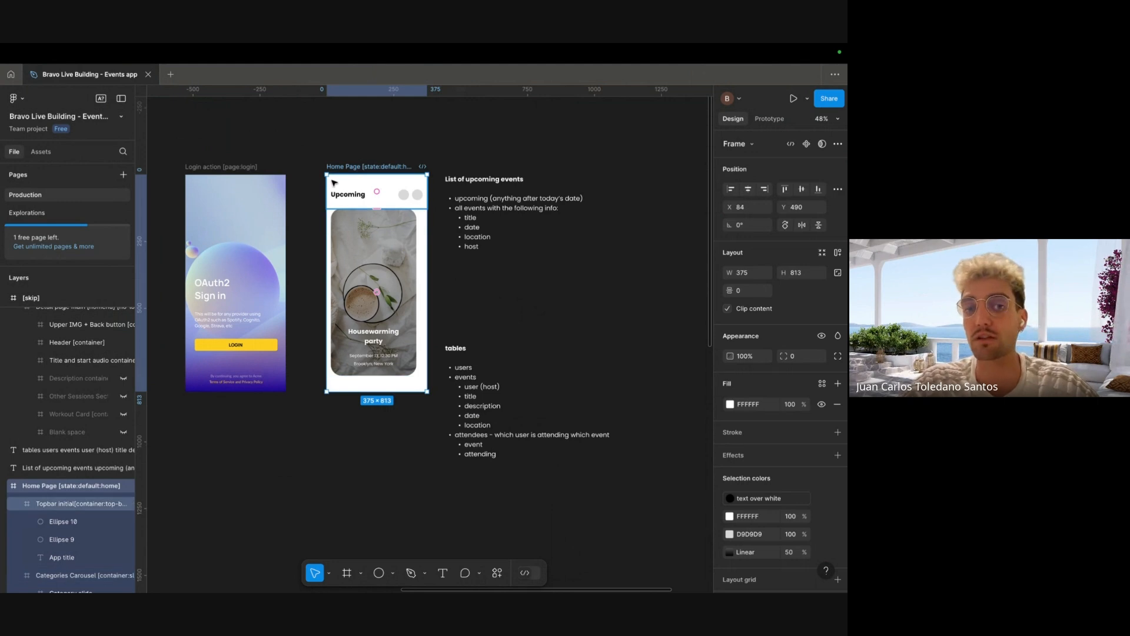
{"action": "scroll", "coordinate": [352, 190], "scroll_direction": "up", "scroll_amount": 5}
{"action": "left_click", "coordinate": [362, 199], "text": "super"}
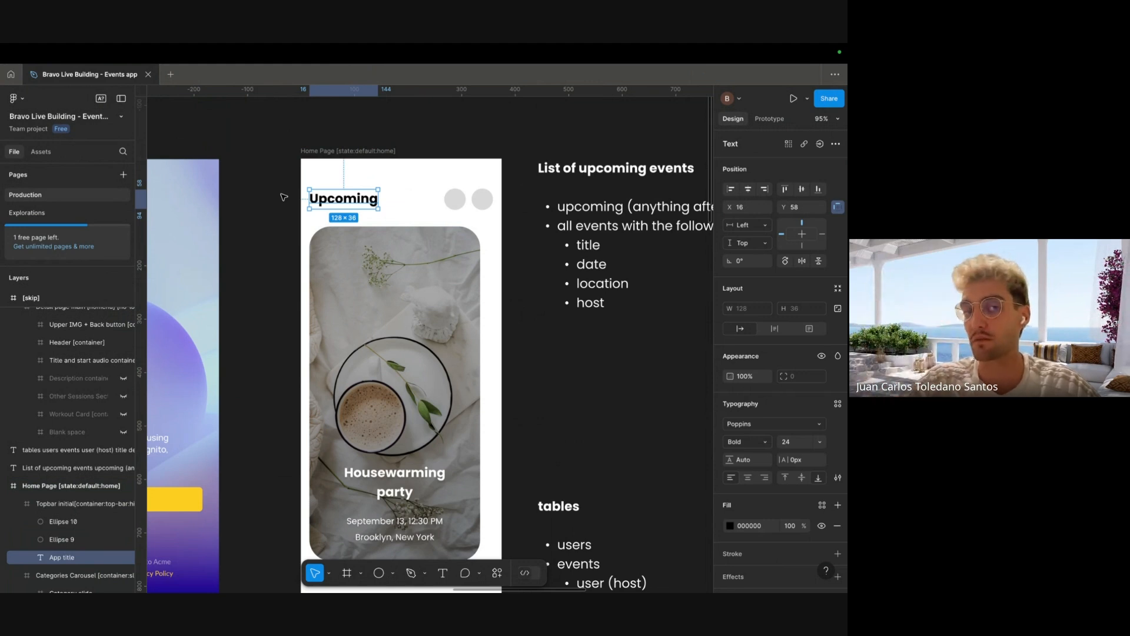
{"action": "left_click", "coordinate": [277, 234]}
{"action": "left_click_drag", "start_coordinate": [629, 326], "coordinate": [514, 284]}
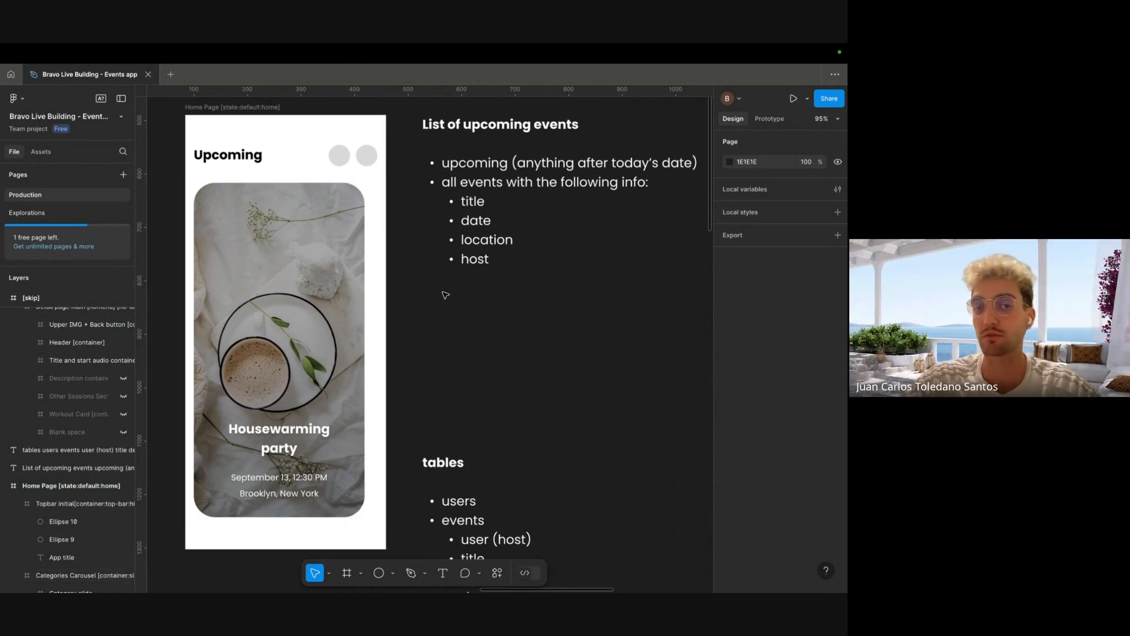
{"action": "scroll", "coordinate": [545, 353], "scroll_direction": "down", "scroll_amount": 4}
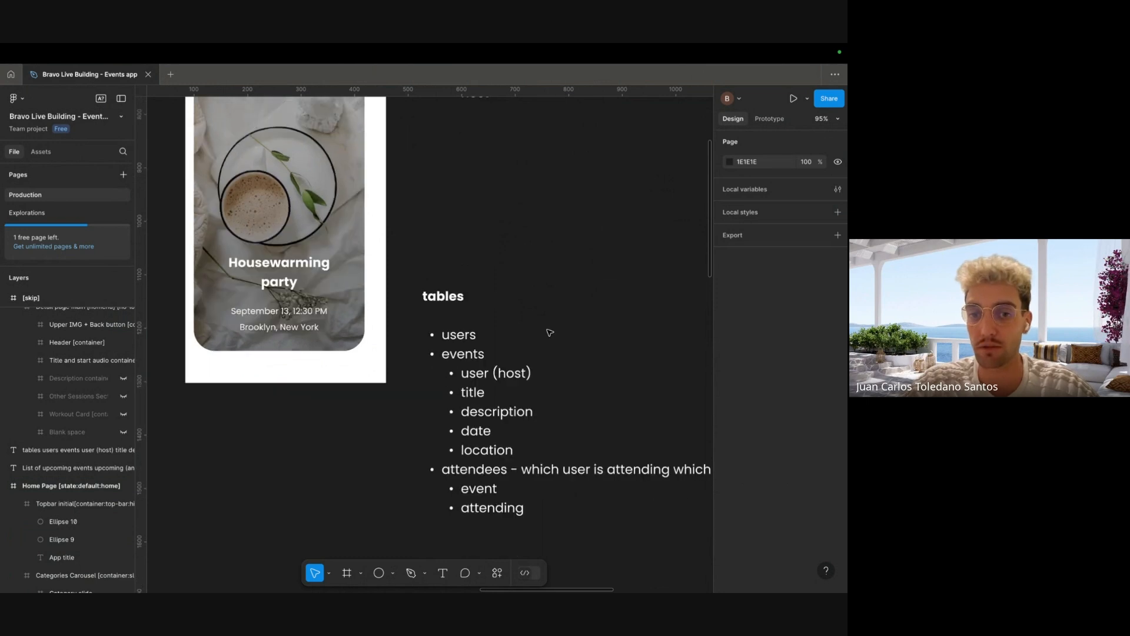
{"action": "scroll", "coordinate": [545, 320], "scroll_direction": "down", "scroll_amount": 3}
{"action": "scroll", "coordinate": [519, 309], "scroll_direction": "up", "scroll_amount": 2}
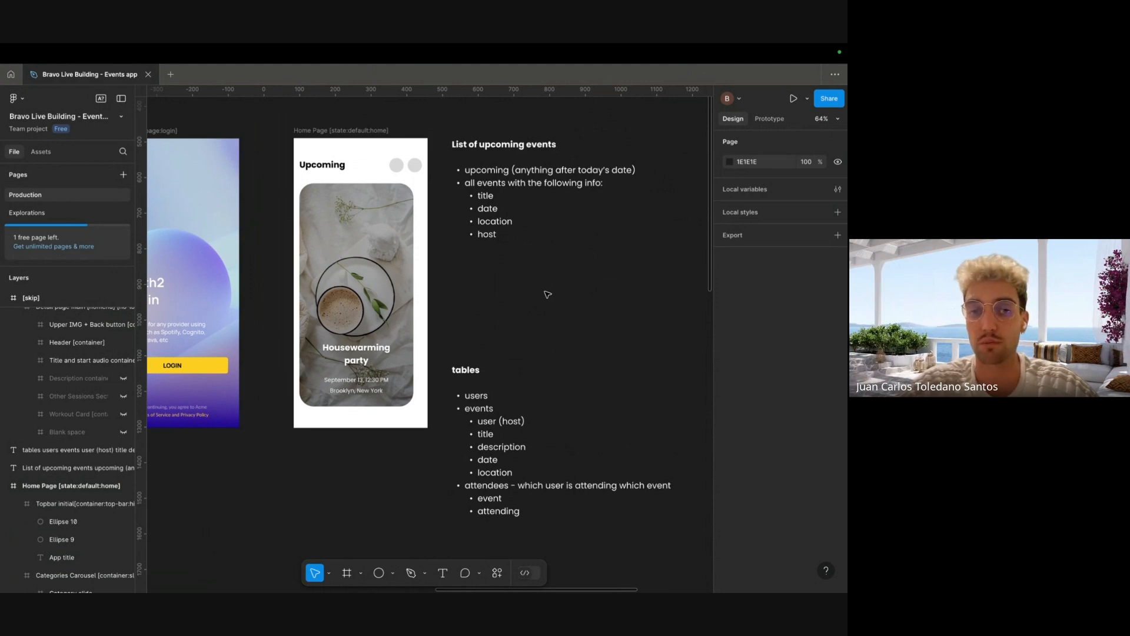
{"action": "scroll", "coordinate": [547, 295], "scroll_direction": "right", "scroll_amount": 1}
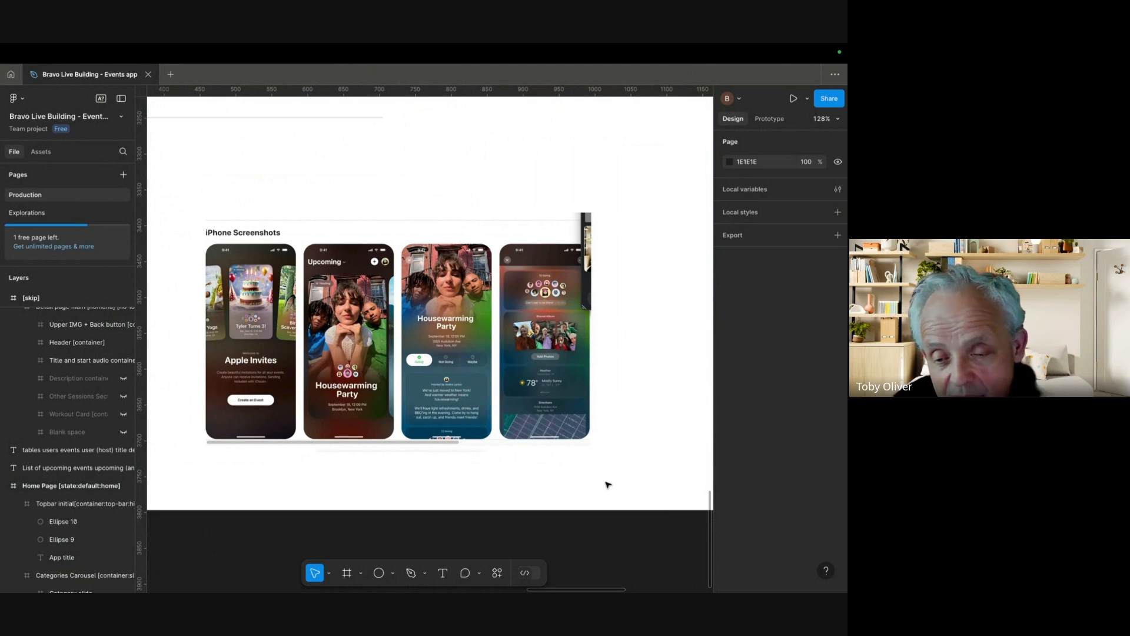
- Examine the iPhone Screenshots reference image in the [skip] frame and the event notes
{"action": "scroll", "coordinate": [598, 533], "scroll_direction": "down", "scroll_amount": 5}
{"action": "scroll", "coordinate": [594, 503], "scroll_direction": "up", "scroll_amount": 5}
{"action": "scroll", "coordinate": [564, 461], "scroll_direction": "down", "scroll_amount": 1}
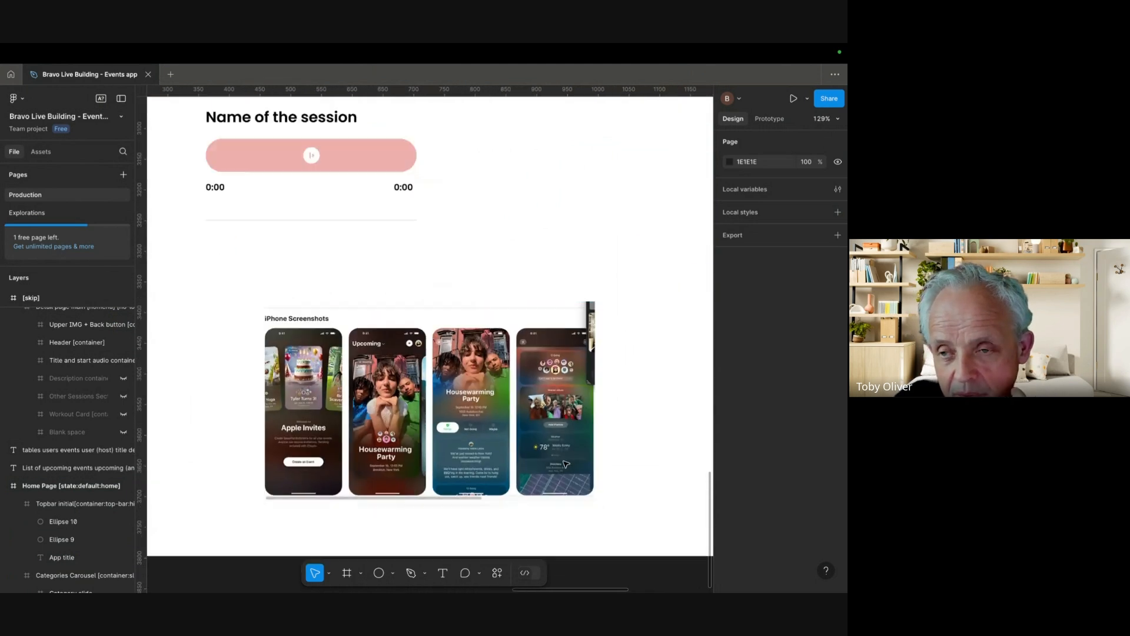
{"action": "scroll", "coordinate": [565, 463], "scroll_direction": "down", "scroll_amount": 5}
{"action": "scroll", "coordinate": [564, 460], "scroll_direction": "up", "scroll_amount": 8}
{"action": "scroll", "coordinate": [530, 341], "scroll_direction": "right", "scroll_amount": 2}
{"action": "left_click", "coordinate": [470, 326]}
{"action": "scroll", "coordinate": [459, 309], "scroll_direction": "right", "scroll_amount": 1}
{"action": "left_click", "coordinate": [449, 292]}
{"action": "left_click_drag", "start_coordinate": [389, 298], "coordinate": [394, 298]}
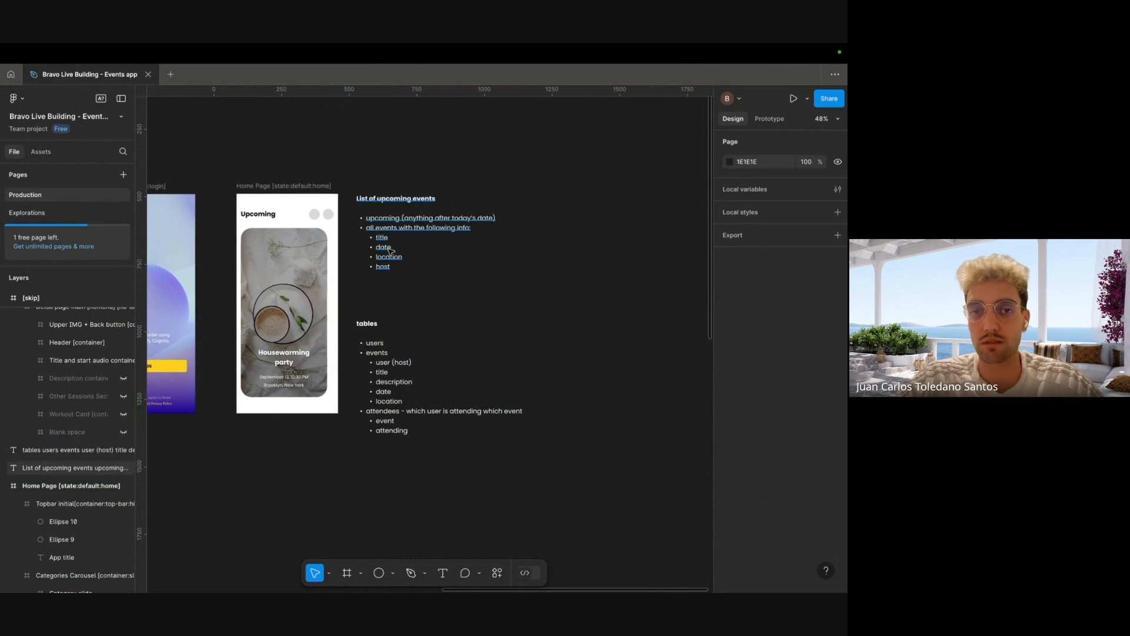
- Duplicate the Detail page main frame from the [skip] frame into the empty area beside the notes, at X 1627, Y 490
{"action": "mouse_move", "coordinate": [305, 192]}
{"action": "left_mouse_down"}
{"action": "mouse_move", "coordinate": [295, 192]}
{"action": "mouse_move", "coordinate": [311, 190]}
{"action": "left_mouse_up"}
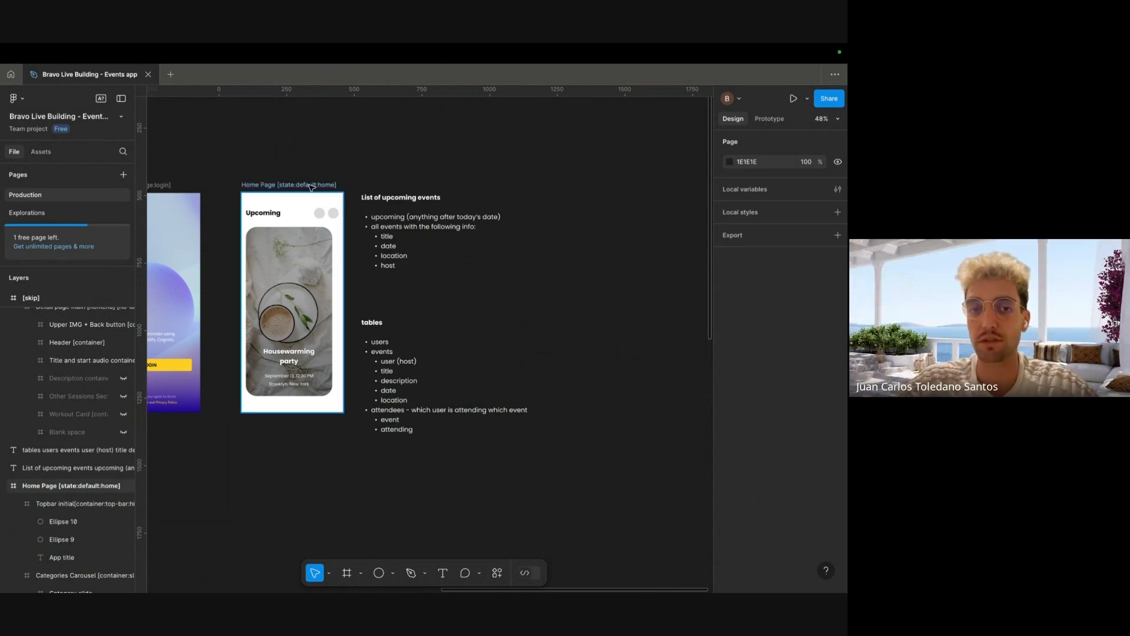
{"action": "left_click_drag", "start_coordinate": [284, 193], "coordinate": [233, 169]}
{"action": "key", "text": "super+minus"}
{"action": "left_click_drag", "start_coordinate": [383, 498], "coordinate": [355, 239]}
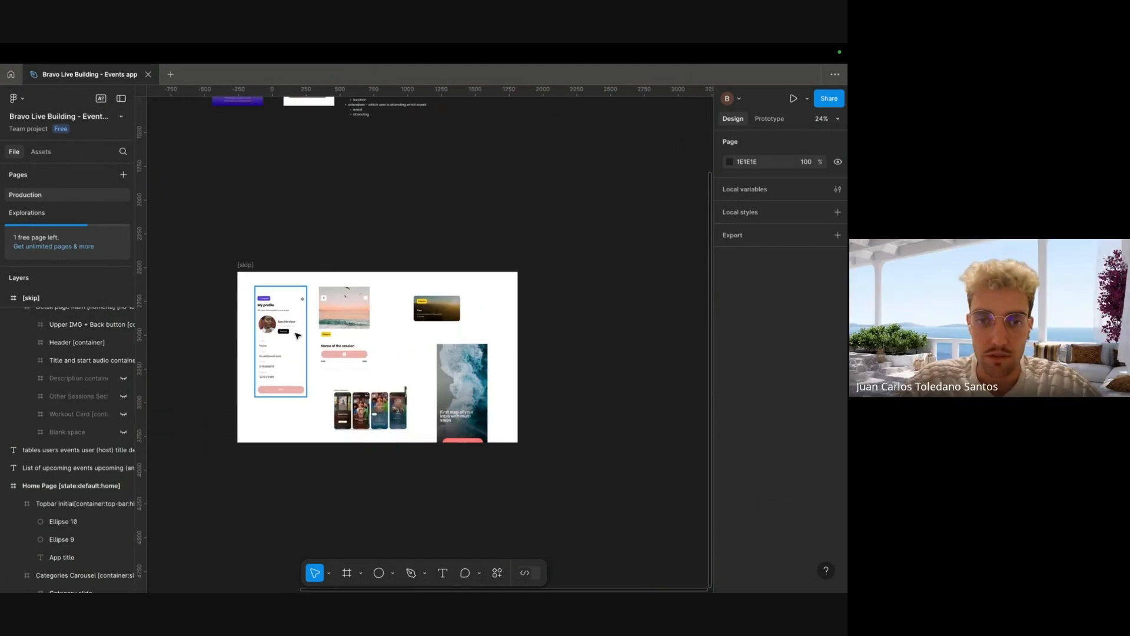
{"action": "left_click_drag", "start_coordinate": [393, 358], "coordinate": [383, 300]}
{"action": "left_click", "coordinate": [379, 341]}
{"action": "key", "text": "super+plus"}
{"action": "left_click_drag", "start_coordinate": [384, 248], "coordinate": [409, 325]}
{"action": "left_click", "coordinate": [438, 140]}
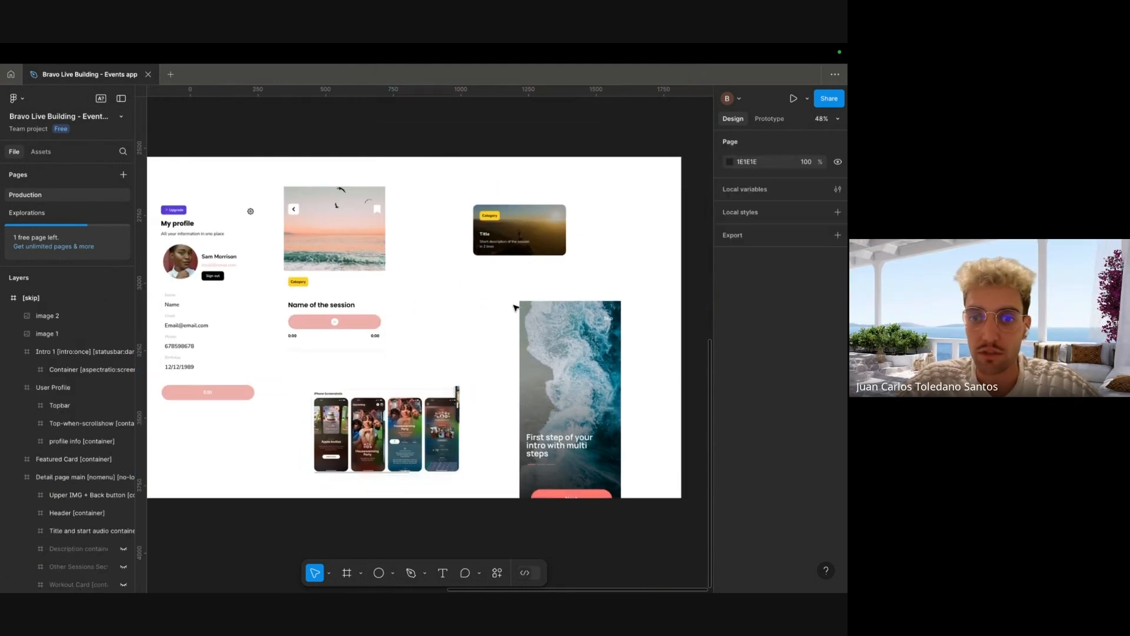
{"action": "left_click", "coordinate": [352, 271]}
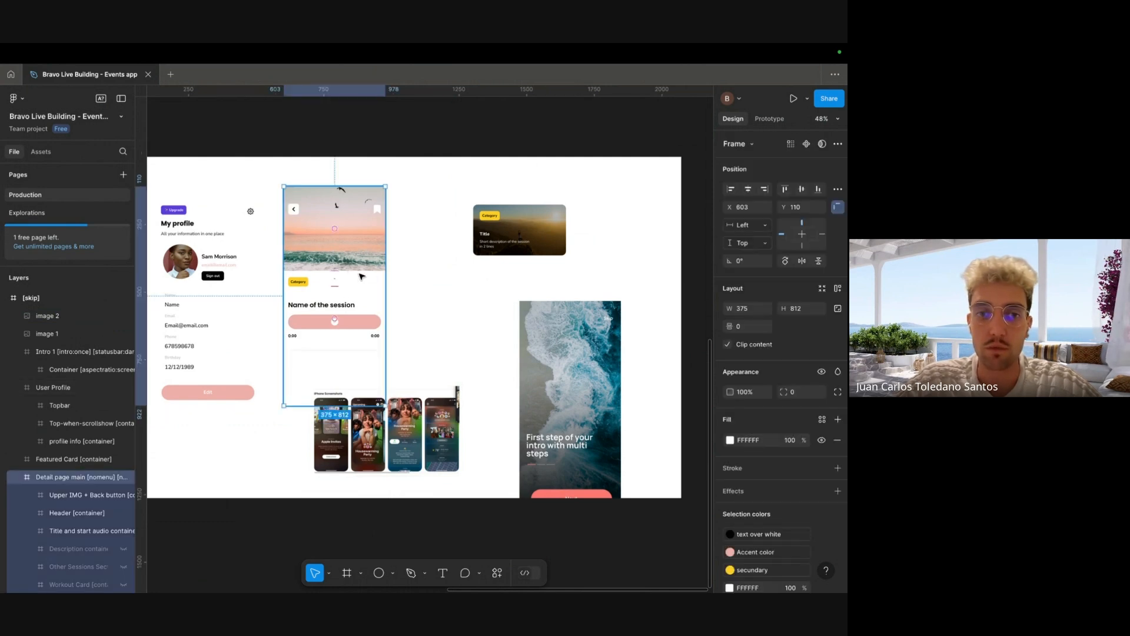
{"action": "key", "text": "super+minus"}
{"action": "key", "text": "super+minus"}
{"action": "left_click_drag", "start_coordinate": [360, 275], "coordinate": [439, 245]}
{"action": "scroll", "coordinate": [430, 241], "scroll_direction": "up", "scroll_amount": 3}
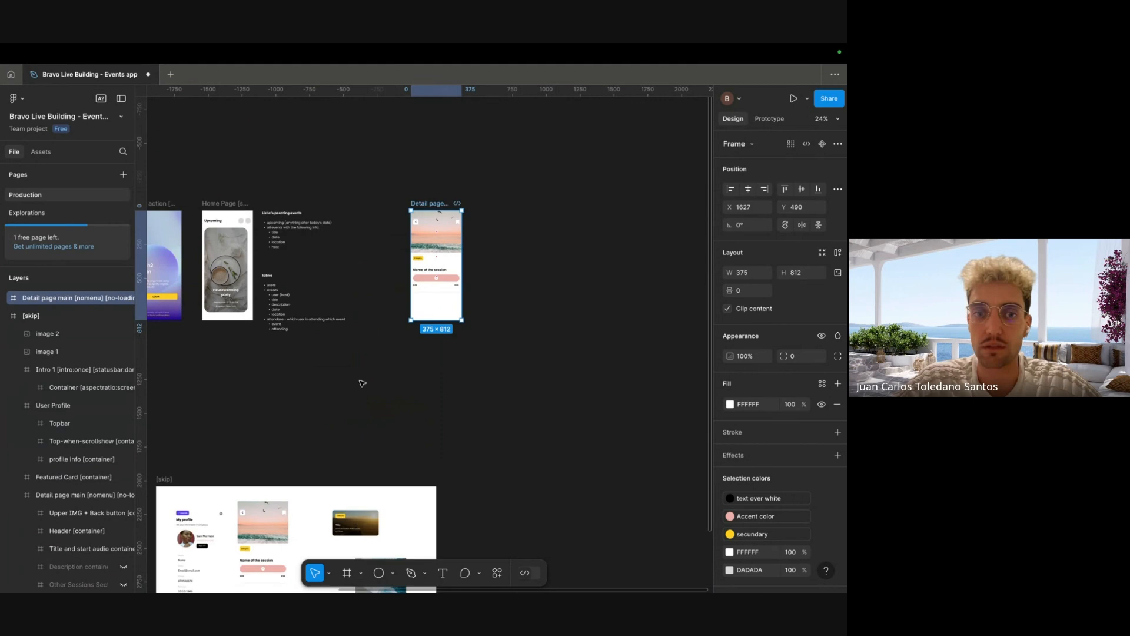
- Hide the bookmark Feature button layer in the duplicated detail page's upper image container
{"action": "scroll", "coordinate": [376, 345], "scroll_direction": "down", "scroll_amount": 5}
{"action": "scroll", "coordinate": [437, 322], "scroll_direction": "up", "scroll_amount": 5}
{"action": "key", "text": "super+plus"}
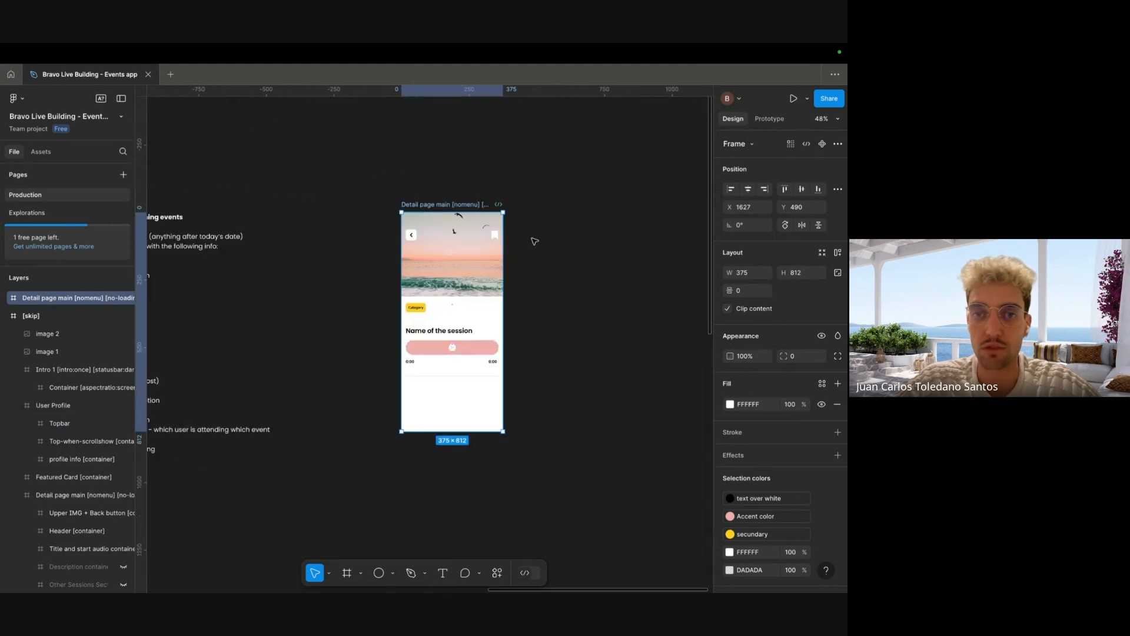
{"action": "left_click", "coordinate": [572, 242]}
{"action": "scroll", "coordinate": [508, 236], "scroll_direction": "down", "scroll_amount": 1}
{"action": "left_click", "coordinate": [479, 234], "text": "super"}
{"action": "mouse_move", "coordinate": [518, 245]}
{"action": "left_mouse_down"}
{"action": "mouse_move", "coordinate": [522, 267]}
{"action": "mouse_move", "coordinate": [525, 236]}
{"action": "left_mouse_up"}
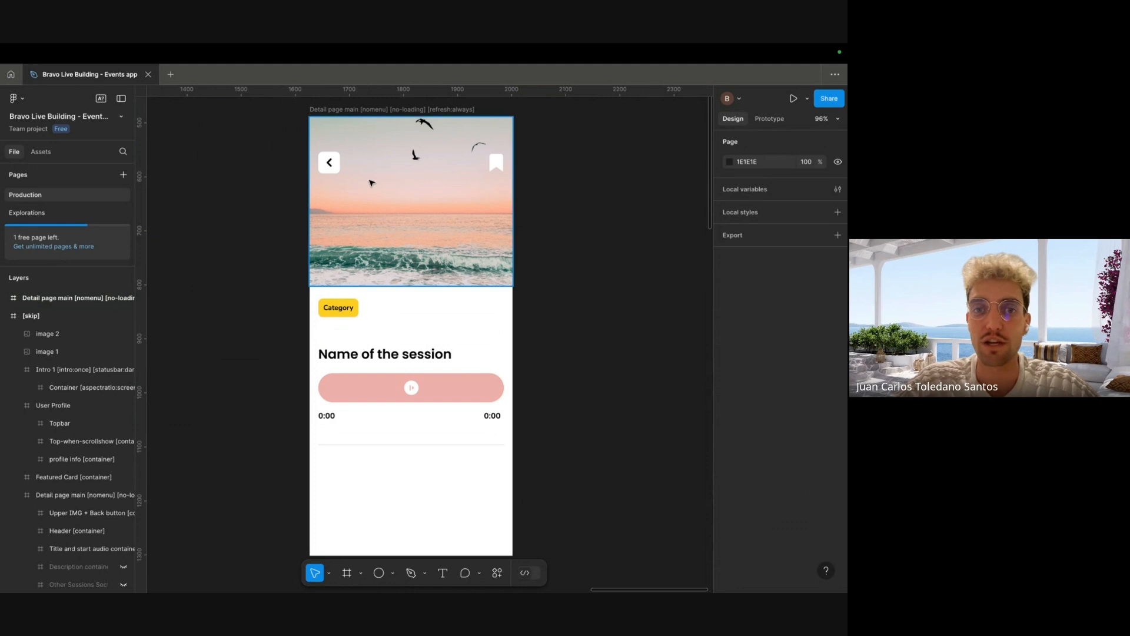
{"action": "left_click", "coordinate": [344, 156], "text": "super"}
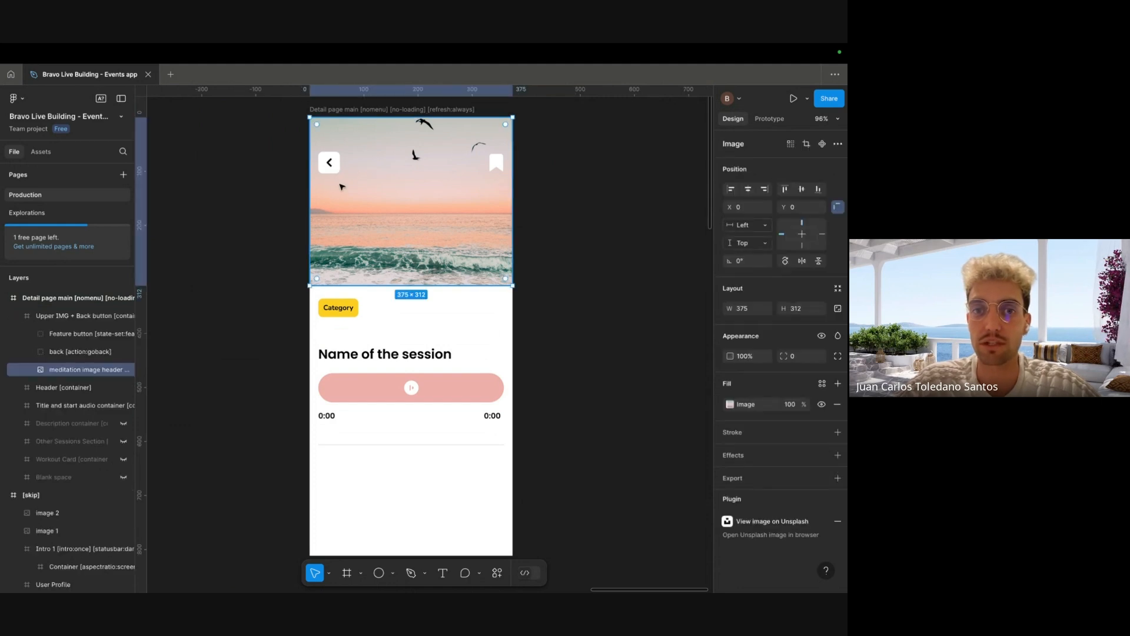
{"action": "left_click", "coordinate": [330, 171]}
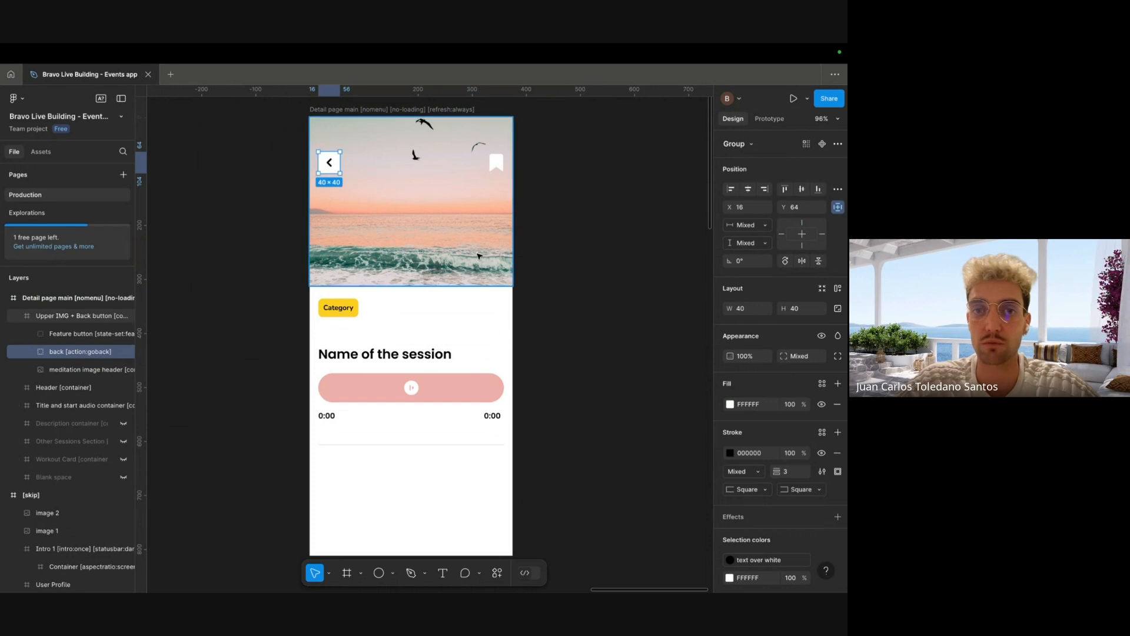
{"action": "left_click", "coordinate": [499, 163]}
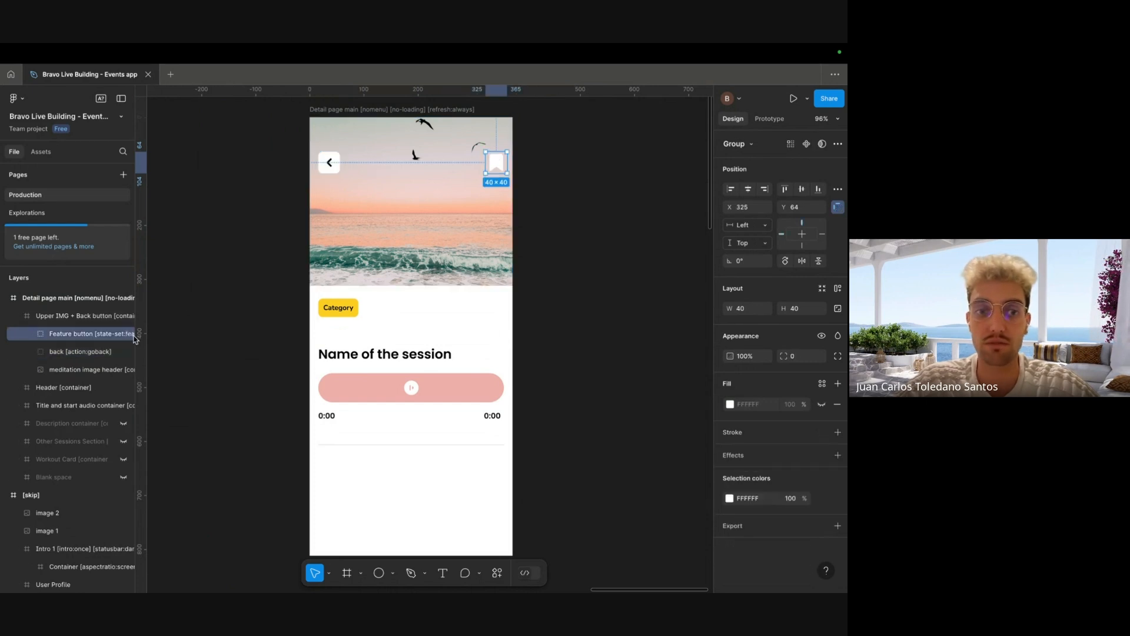
{"action": "left_click_drag", "start_coordinate": [134, 338], "coordinate": [224, 339]}
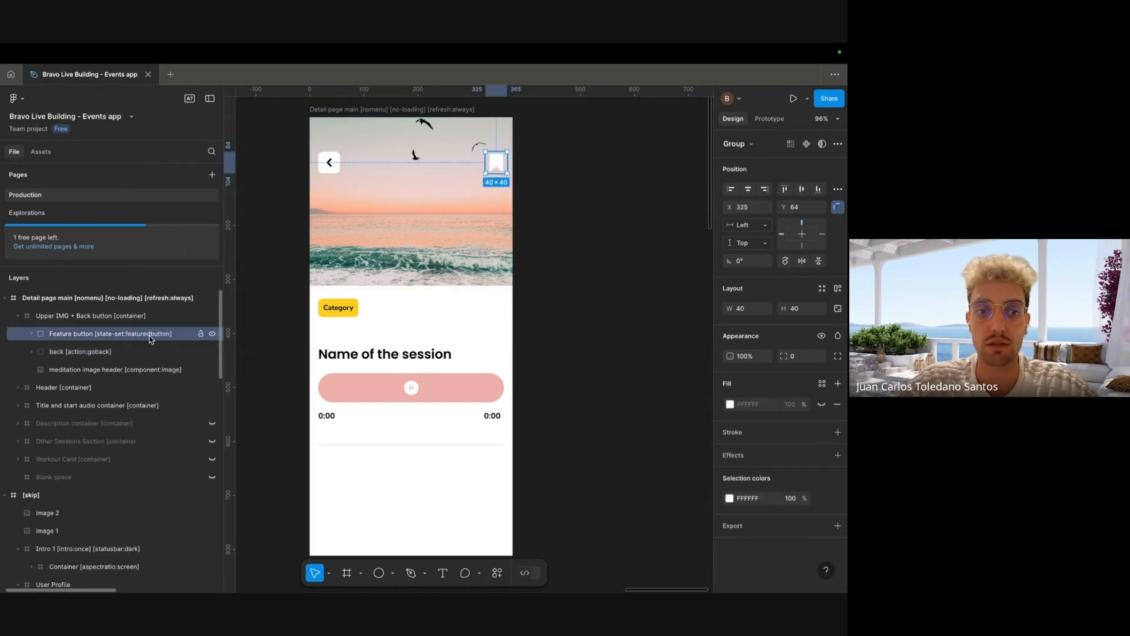
{"action": "left_click", "coordinate": [212, 335]}
{"action": "left_click", "coordinate": [570, 229]}
{"action": "scroll", "coordinate": [562, 251], "scroll_direction": "left", "scroll_amount": 1}
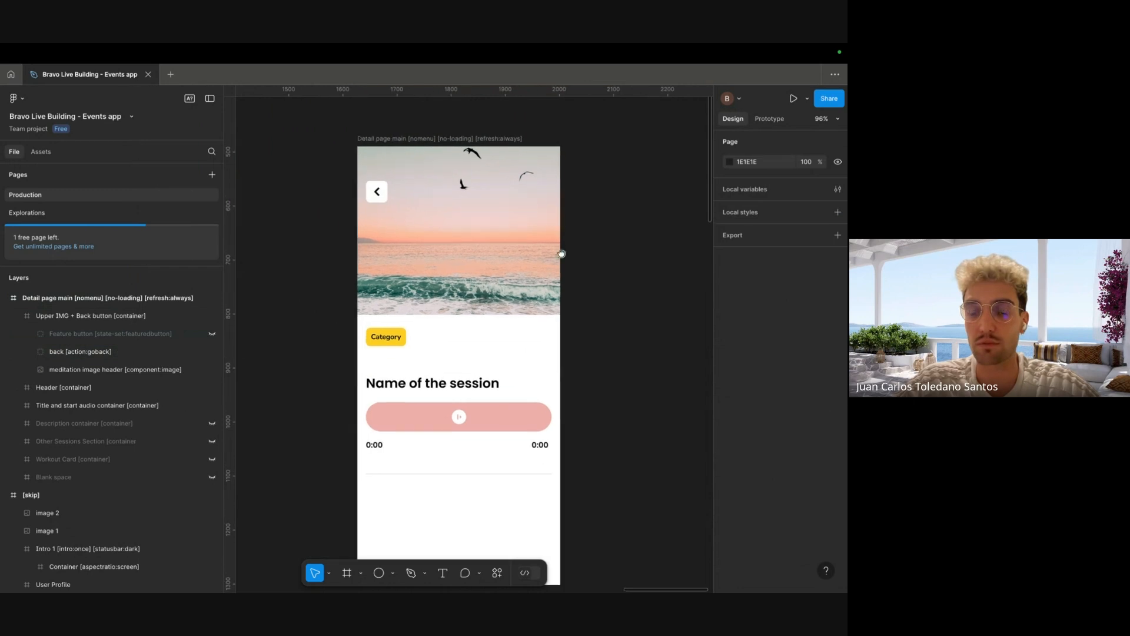
- Delete the Header container with the Category tag and the Title and start audio container from the detail page
{"action": "scroll", "coordinate": [481, 307], "scroll_direction": "left", "scroll_amount": 1}
{"action": "scroll", "coordinate": [481, 307], "scroll_direction": "down", "scroll_amount": 5}
{"action": "left_click_drag", "start_coordinate": [222, 254], "coordinate": [136, 254]}
{"action": "scroll", "coordinate": [522, 338], "scroll_direction": "up", "scroll_amount": 5}
{"action": "left_click", "coordinate": [380, 307]}
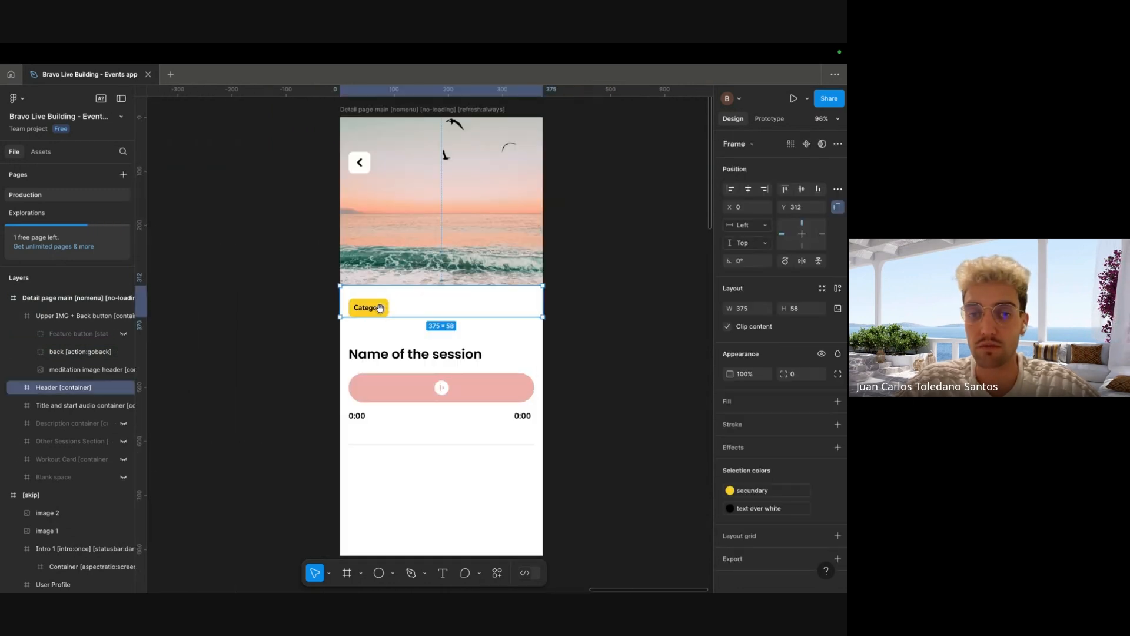
{"action": "scroll", "coordinate": [380, 306], "scroll_direction": "right", "scroll_amount": 1}
{"action": "scroll", "coordinate": [379, 306], "scroll_direction": "down", "scroll_amount": 1}
{"action": "left_click", "coordinate": [347, 288]}
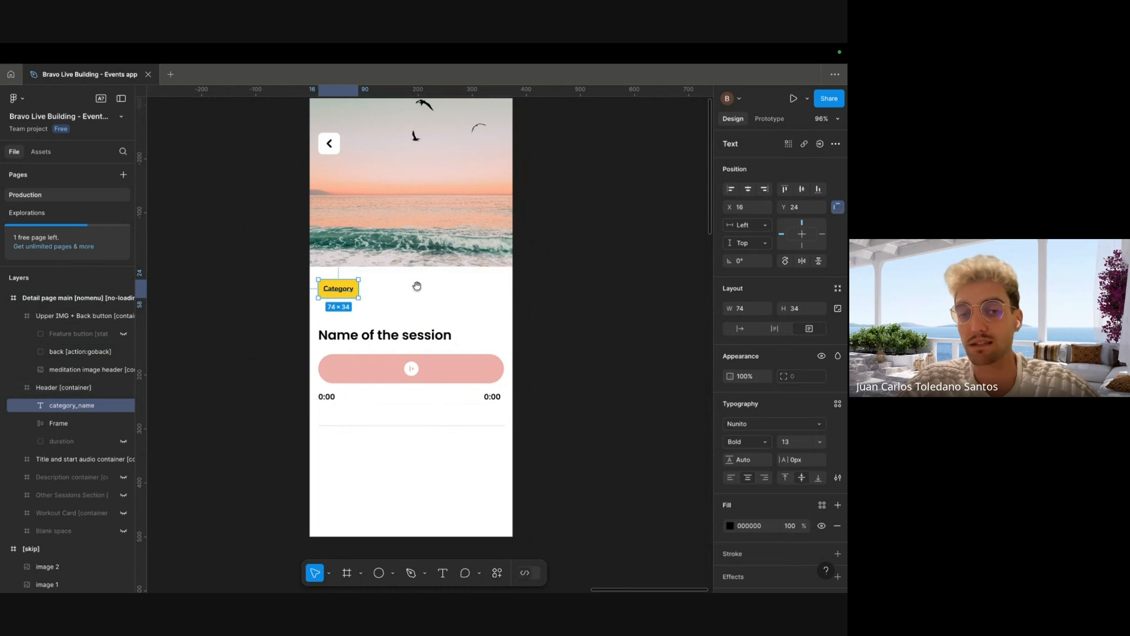
{"action": "scroll", "coordinate": [417, 286], "scroll_direction": "right", "scroll_amount": 1}
{"action": "scroll", "coordinate": [416, 286], "scroll_direction": "down", "scroll_amount": 1}
{"action": "left_click", "coordinate": [398, 281]}
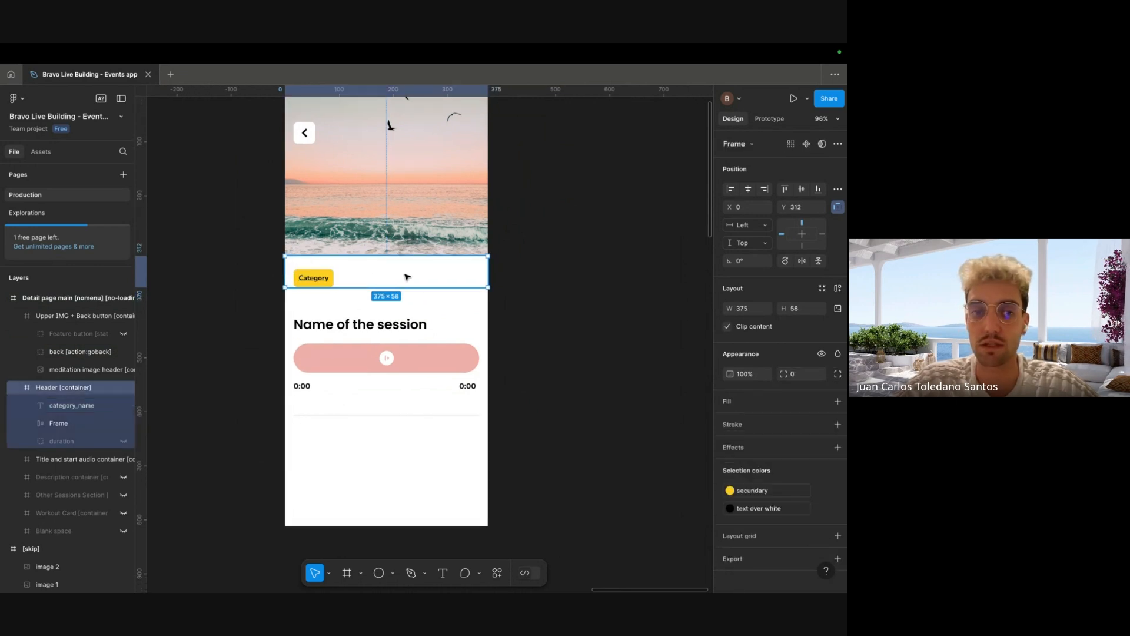
{"action": "key", "text": "Delete"}
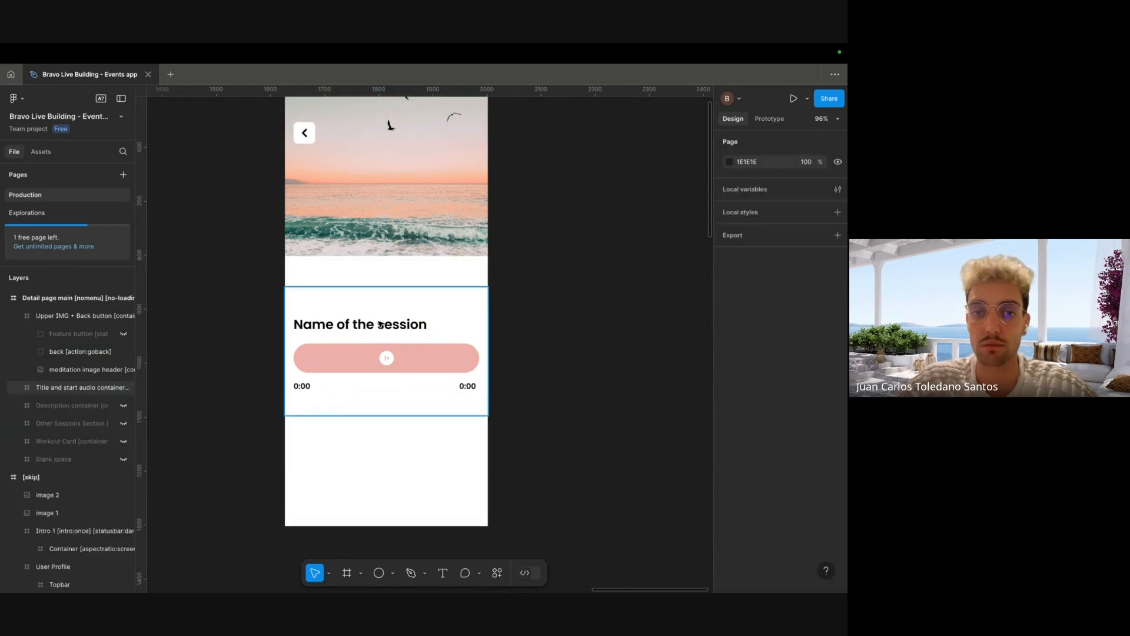
{"action": "left_click", "coordinate": [380, 325]}
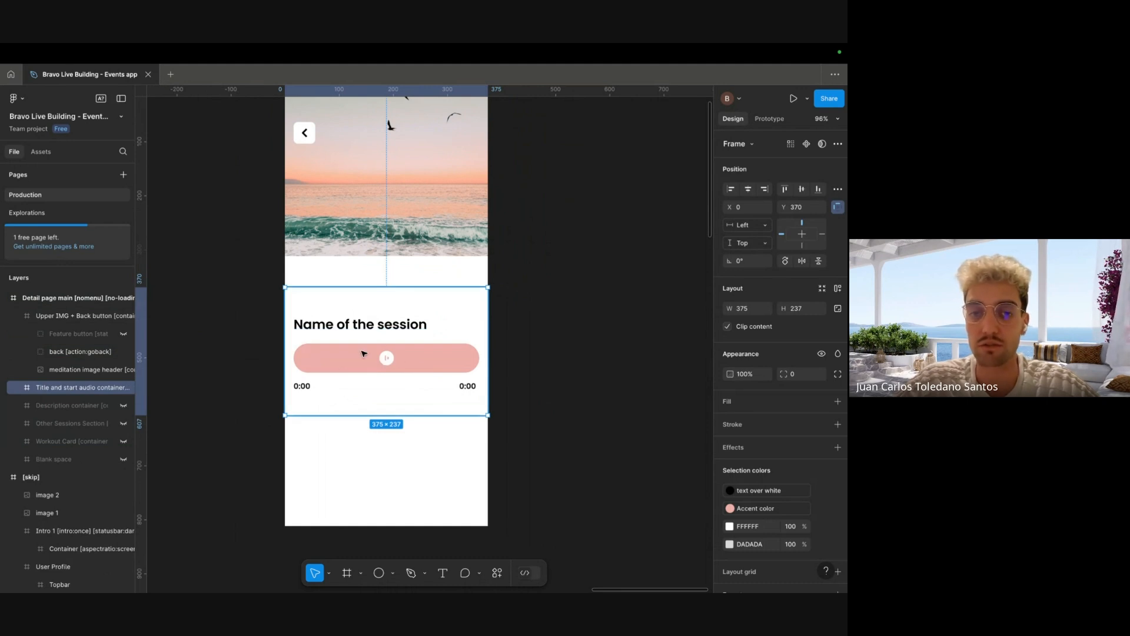
{"action": "key", "text": "Delete"}
- Copy the iPhone Screenshots image from the [skip] frame and paste it next to the detail page
{"action": "scroll", "coordinate": [338, 351], "scroll_direction": "down", "scroll_amount": 5}
{"action": "scroll", "coordinate": [376, 389], "scroll_direction": "up", "scroll_amount": 3}
{"action": "left_click_drag", "start_coordinate": [384, 366], "coordinate": [382, 76]}
{"action": "left_click_drag", "start_coordinate": [409, 554], "coordinate": [334, 159]}
{"action": "scroll", "coordinate": [390, 367], "scroll_direction": "up", "scroll_amount": 5}
{"action": "left_click_drag", "start_coordinate": [463, 376], "coordinate": [396, 380]}
{"action": "left_click", "coordinate": [398, 378]}
{"action": "key", "text": "super+c"}
{"action": "key", "text": "super+v"}
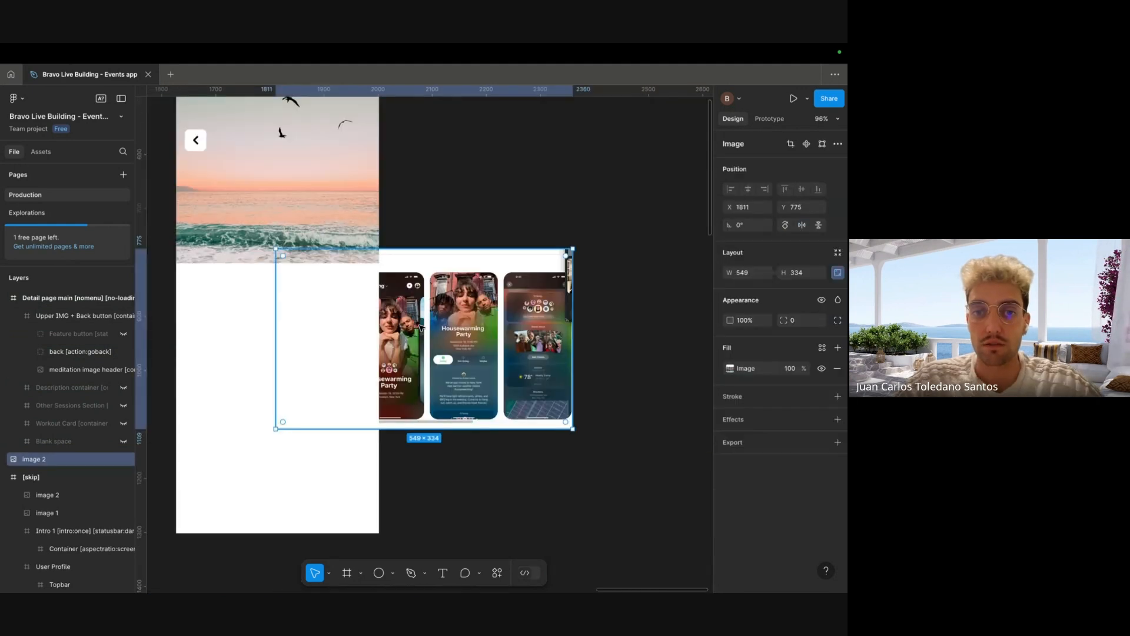
- Enlarge the pasted iPhone Screenshots image to about 1017 × 619
{"action": "left_click", "coordinate": [419, 327], "text": "alt+super"}
{"action": "left_click_drag", "start_coordinate": [443, 287], "coordinate": [448, 211]}
{"action": "mouse_move", "coordinate": [469, 300]}
{"action": "left_mouse_down"}
{"action": "mouse_move", "coordinate": [513, 299]}
{"action": "mouse_move", "coordinate": [452, 294]}
{"action": "left_mouse_up"}
{"action": "left_click", "coordinate": [452, 295], "text": "super"}
{"action": "left_click_drag", "start_coordinate": [451, 294], "coordinate": [498, 322]}
{"action": "scroll", "coordinate": [462, 315], "scroll_direction": "right", "scroll_amount": 1}
{"action": "scroll", "coordinate": [463, 315], "scroll_direction": "down", "scroll_amount": 1}
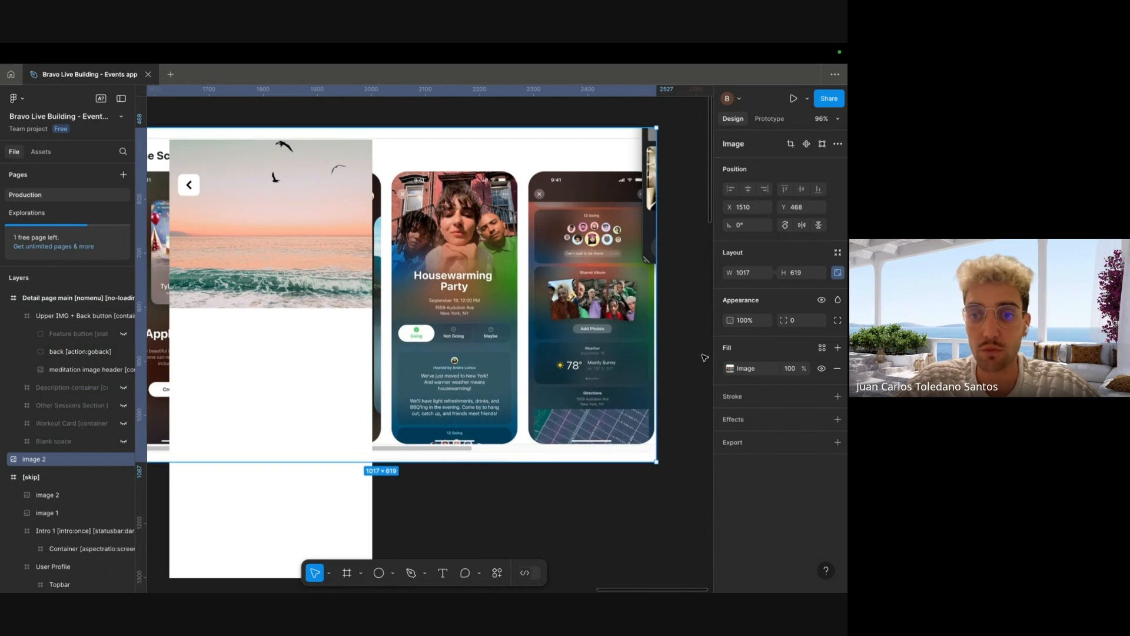
- Crop the enlarged image to the Housewarming Party detail screen and place it right beside the detail page
{"action": "left_click", "coordinate": [731, 369]}
{"action": "left_click", "coordinate": [612, 320]}
{"action": "left_click", "coordinate": [606, 326]}
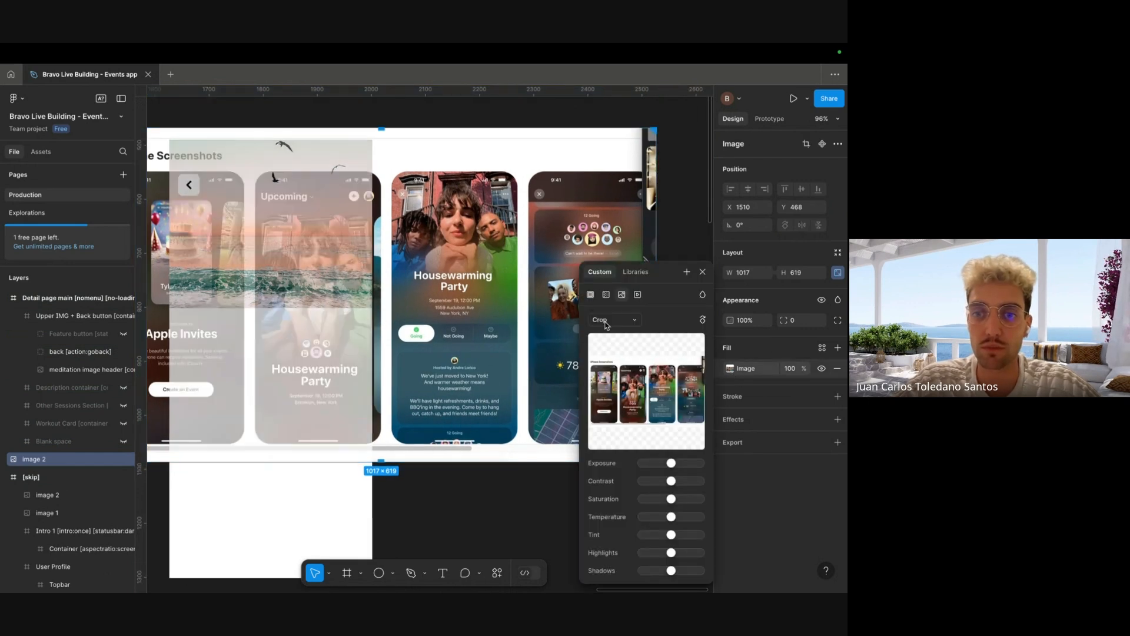
{"action": "left_click", "coordinate": [524, 233], "text": "alt"}
{"action": "left_click_drag", "start_coordinate": [589, 256], "coordinate": [523, 258]}
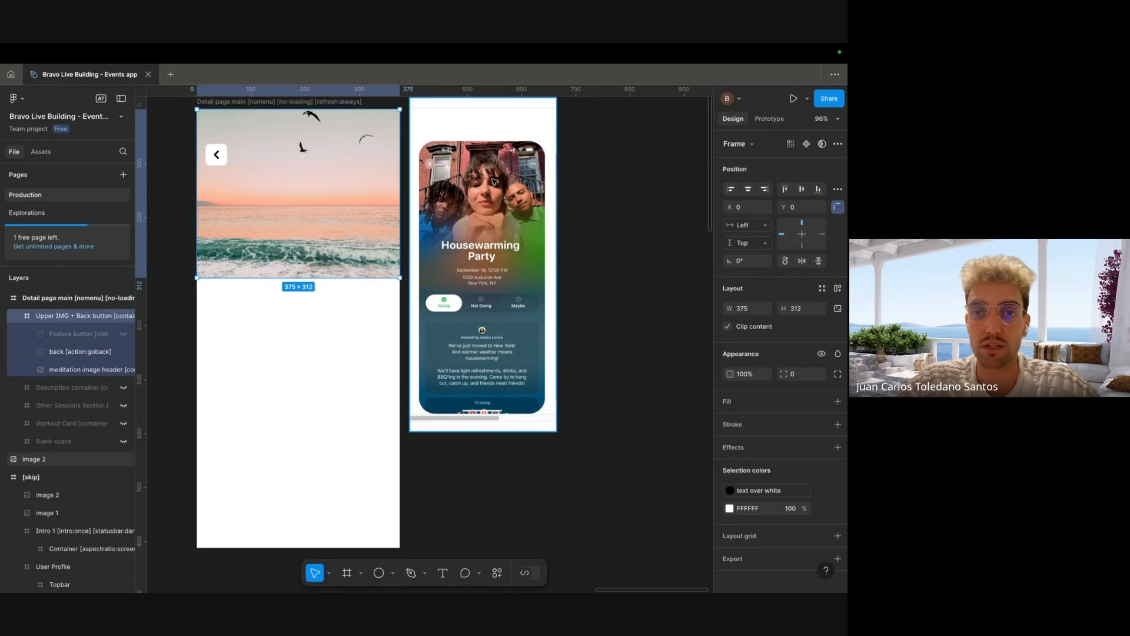
- Try extending the Upper IMG + Back button container to a height of 322
{"action": "left_click_drag", "start_coordinate": [325, 278], "coordinate": [325, 283]}
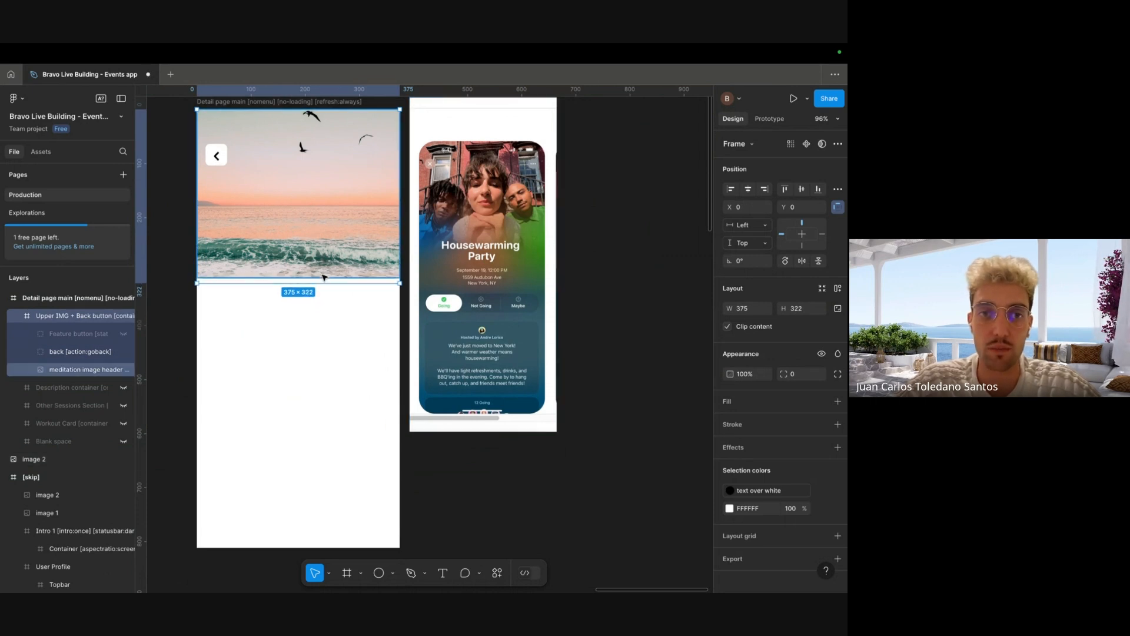
{"action": "key", "text": "super+z"}
{"action": "scroll", "coordinate": [290, 311], "scroll_direction": "left", "scroll_amount": 2}
{"action": "left_click", "coordinate": [182, 331]}
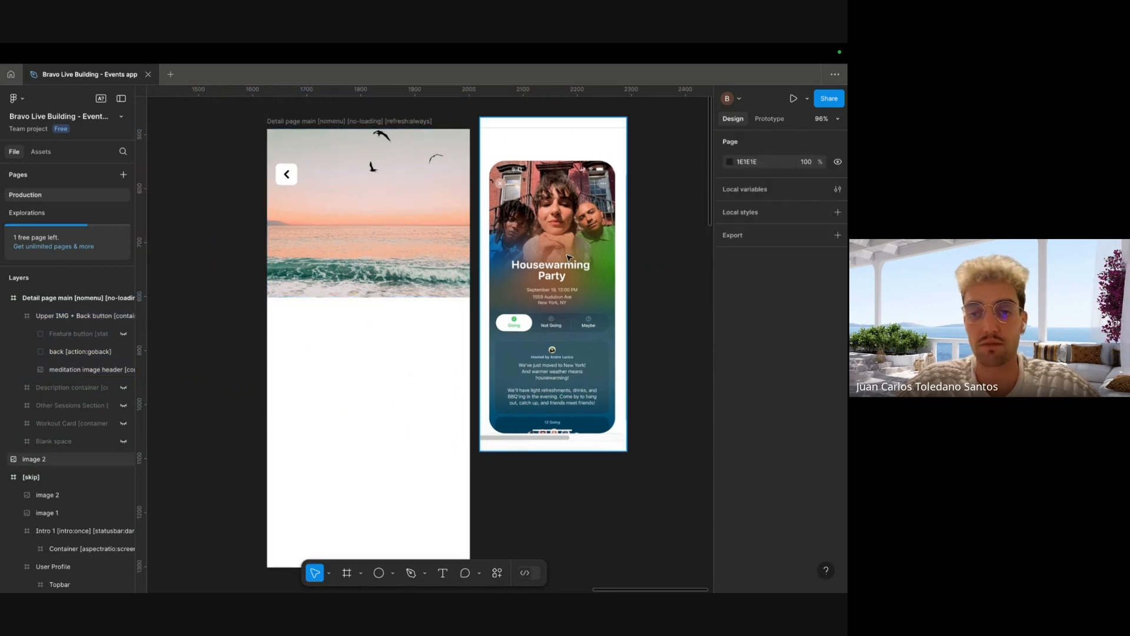
- Compare the detail page's Upper IMG + Back button layer tags with the container tags of the Home Page top bar
{"action": "left_click", "coordinate": [315, 243]}
{"action": "scroll", "coordinate": [136, 307], "scroll_direction": "down", "scroll_amount": 1}
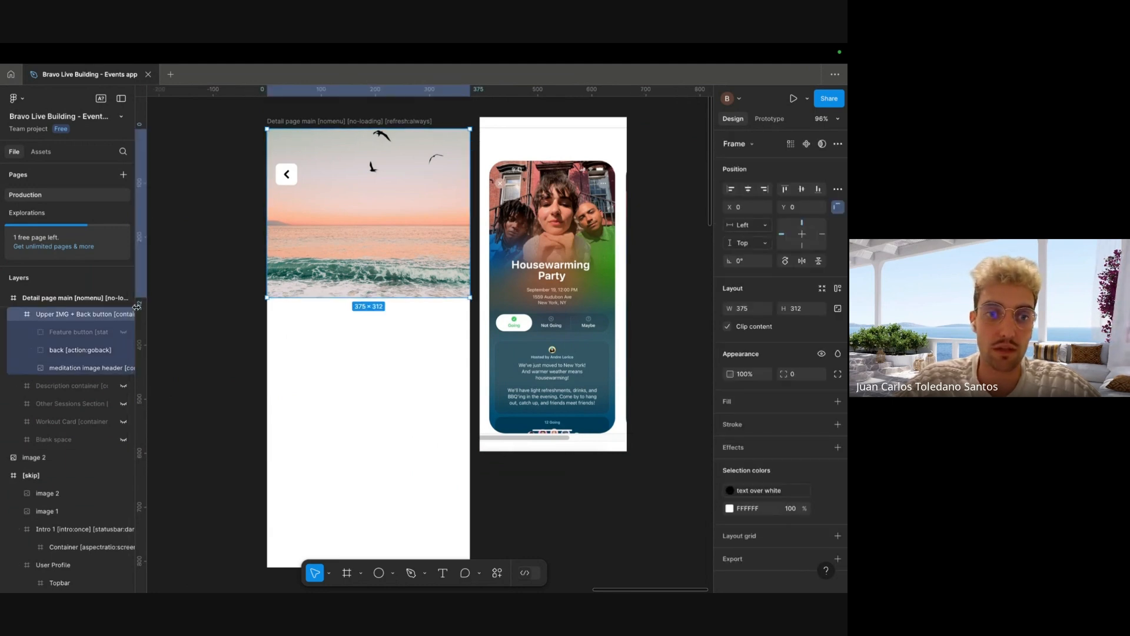
{"action": "left_click_drag", "start_coordinate": [181, 305], "coordinate": [224, 320]}
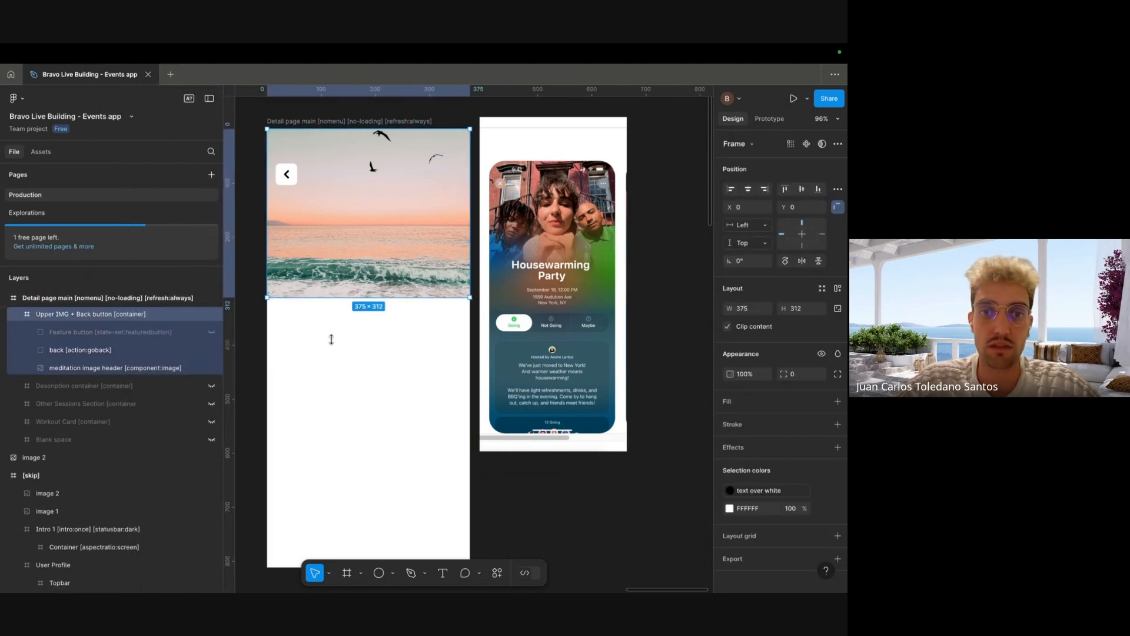
{"action": "scroll", "coordinate": [330, 337], "scroll_direction": "down", "scroll_amount": 5}
{"action": "scroll", "coordinate": [302, 200], "scroll_direction": "left", "scroll_amount": 7}
{"action": "left_click", "coordinate": [303, 199]}
{"action": "double_click", "coordinate": [93, 454]}
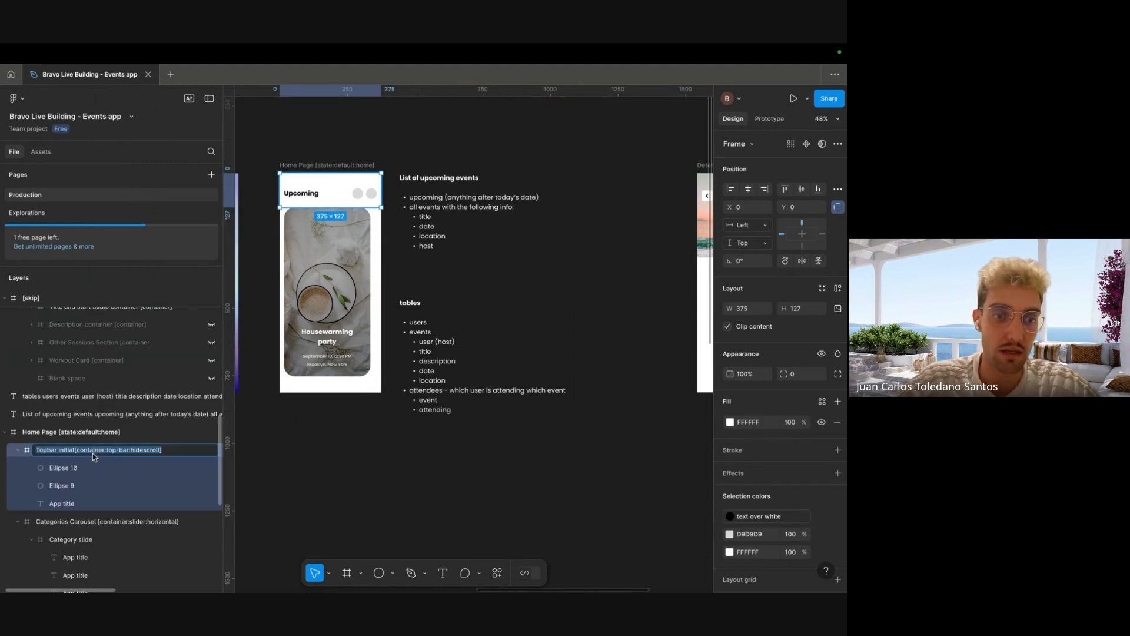
{"action": "key", "text": "Escape"}
{"action": "scroll", "coordinate": [504, 419], "scroll_direction": "right", "scroll_amount": 10}
{"action": "scroll", "coordinate": [425, 279], "scroll_direction": "up", "scroll_amount": 5}
{"action": "left_click", "coordinate": [425, 279]}
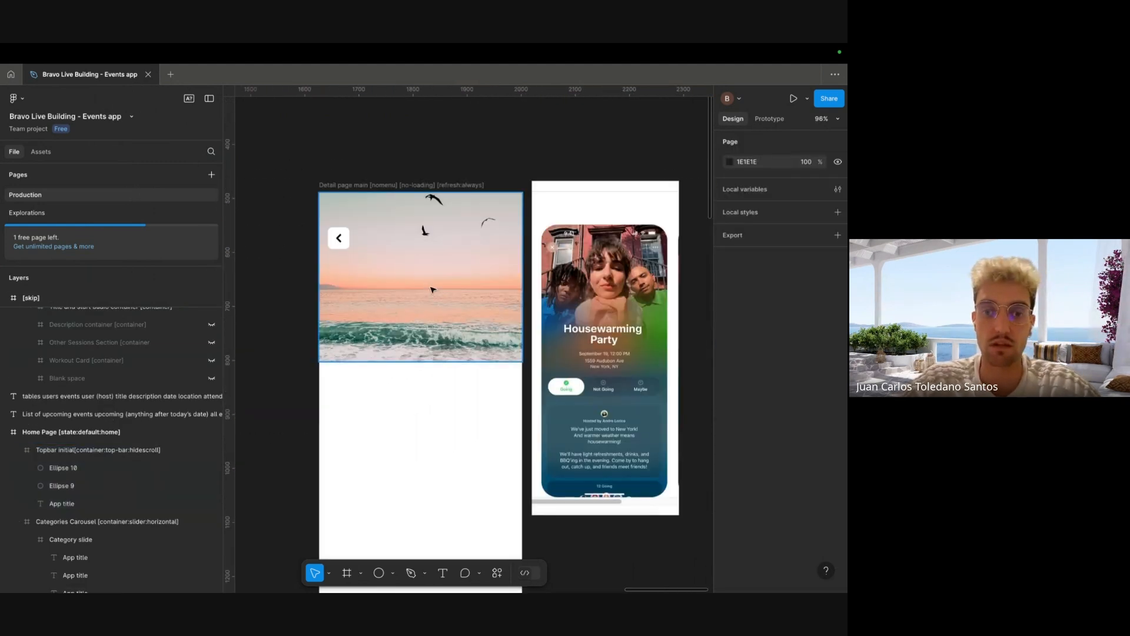
- Rename the detail page's header image container as "Topbar initial [container:top-bar:hidescroll]"
{"action": "double_click", "coordinate": [101, 315]}
{"action": "key", "text": "ctrl+v"}
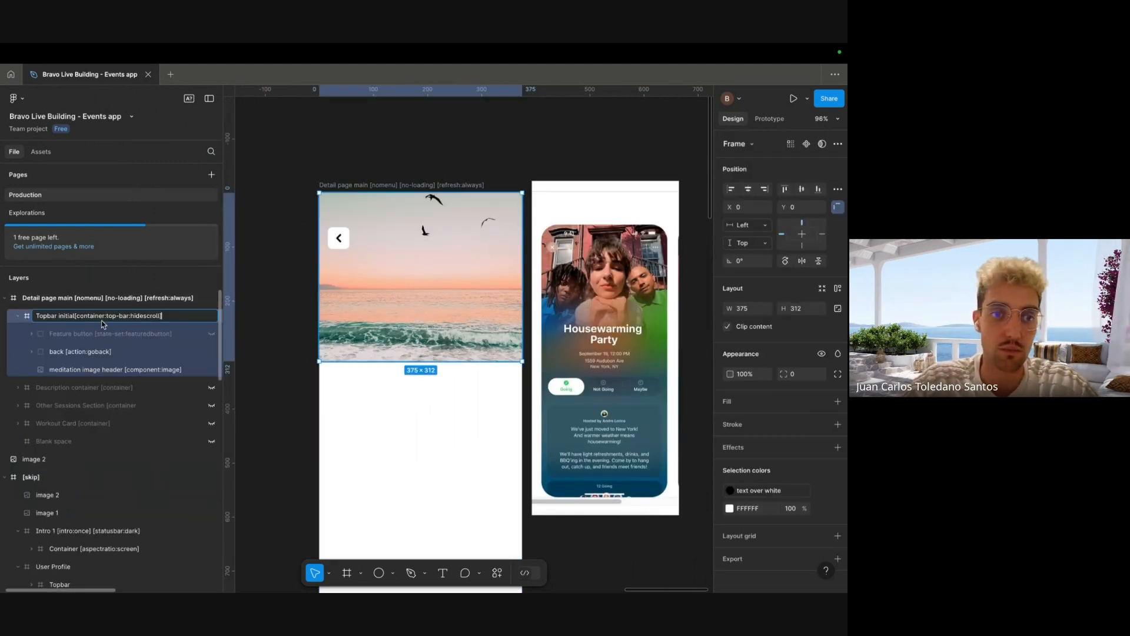
{"action": "left_click", "coordinate": [76, 318]}
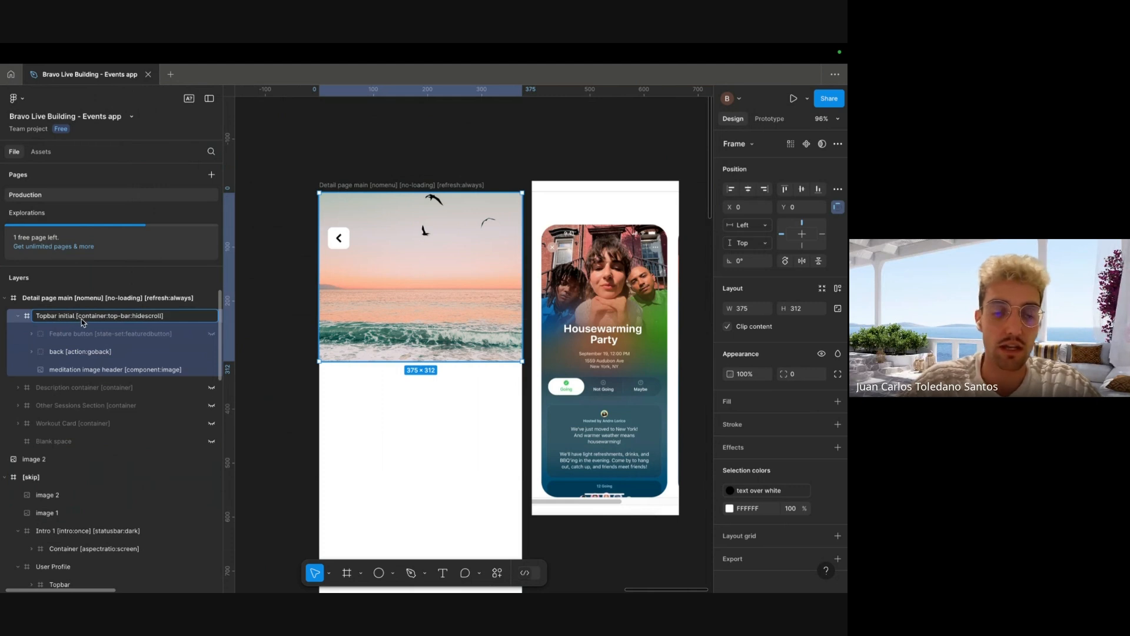
- Replace hidescroll with showonscroll in the header container's top-bar tag
{"action": "key", "text": "super+Right"}
{"action": "key", "text": "Left"}
{"action": "key", "text": "BackSpace"}
{"action": "key", "text": "BackSpace"}
{"action": "key", "text": "BackSpace"}
{"action": "key", "text": "BackSpace"}
{"action": "key", "text": "BackSpace"}
{"action": "key", "text": "BackSpace"}
{"action": "key", "text": "BackSpace"}
{"action": "key", "text": "BackSpace"}
{"action": "key", "text": "BackSpace"}
{"action": "key", "text": "BackSpace"}
{"action": "key", "text": "BackSpace"}
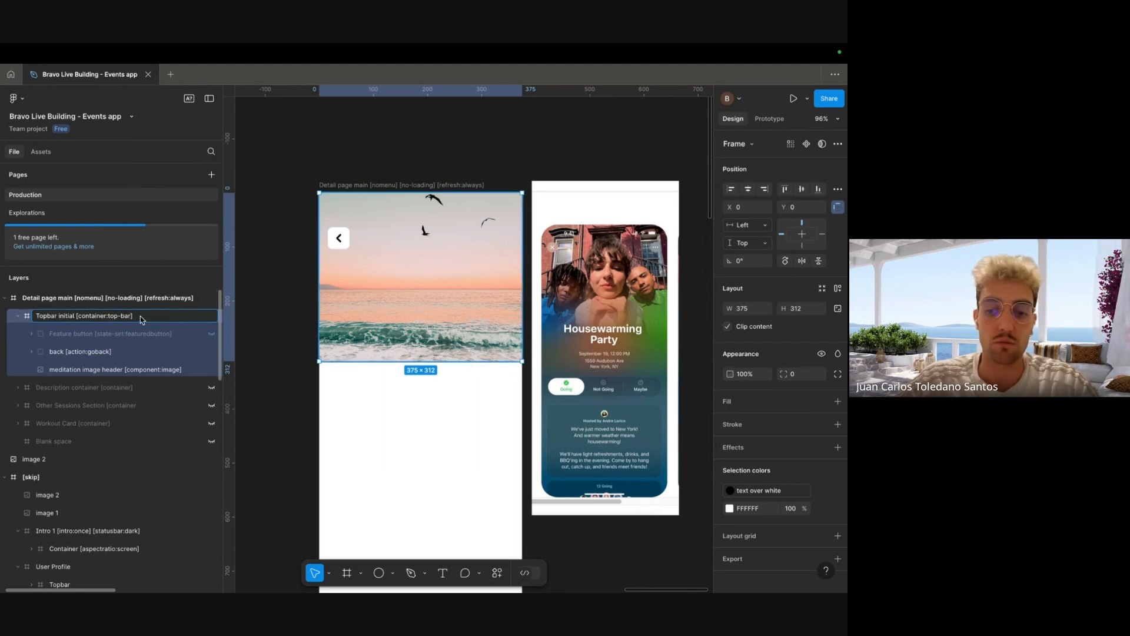
{"action": "type", "text": ":showonscro"}
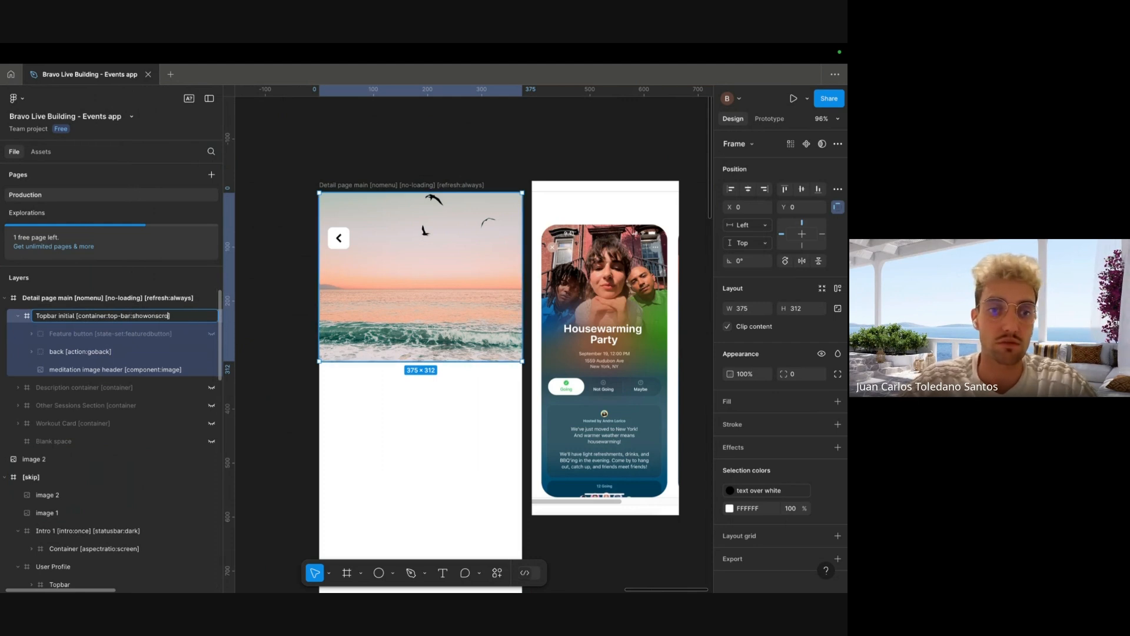
{"action": "type", "text": "ll"}
{"action": "left_click", "coordinate": [262, 285]}
- Use the Figma to Bravo Studio plugin to tag the header container as a Top bar container with the Showscroll type
{"action": "right_click", "coordinate": [295, 321]}
{"action": "mouse_move", "coordinate": [331, 416]}
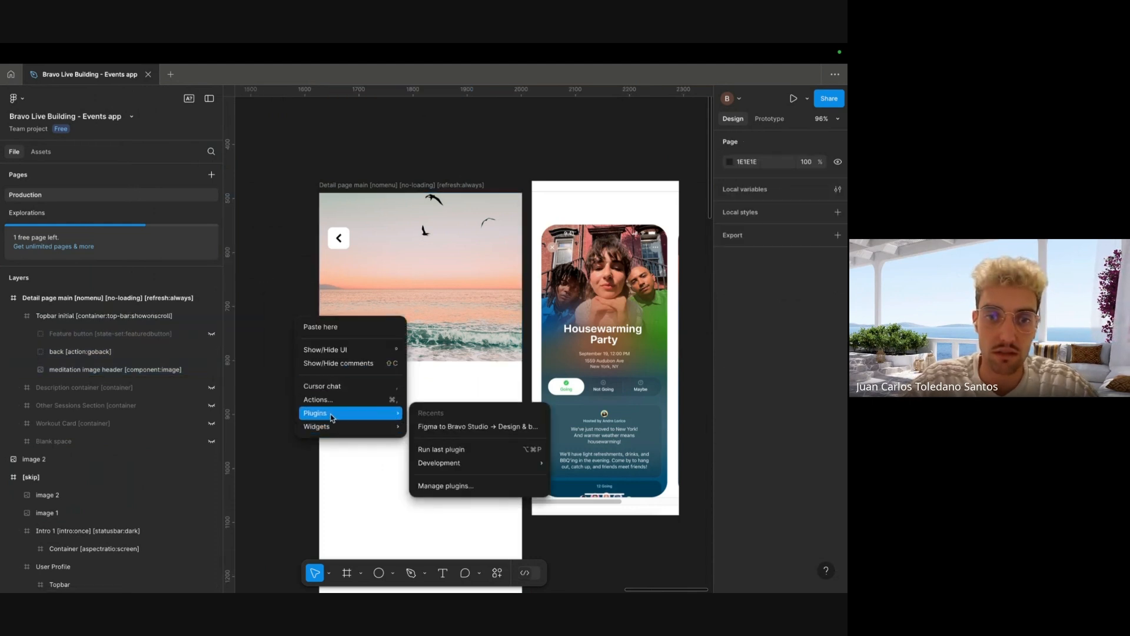
{"action": "left_click", "coordinate": [478, 426]}
{"action": "left_click", "coordinate": [176, 240]}
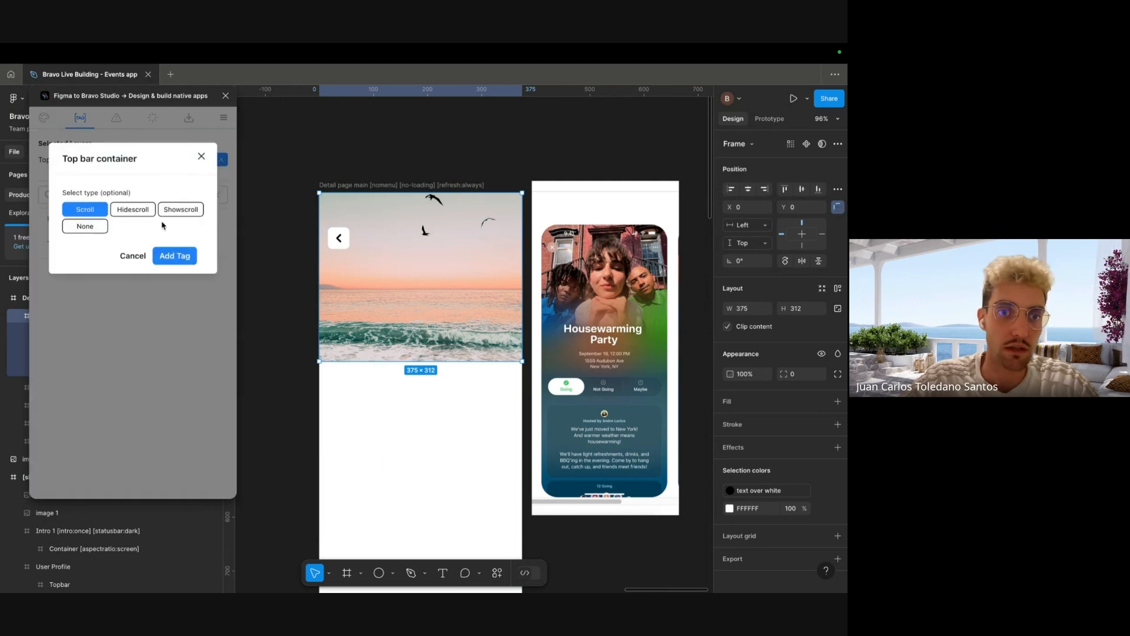
{"action": "left_click", "coordinate": [184, 209]}
{"action": "left_click", "coordinate": [175, 255]}
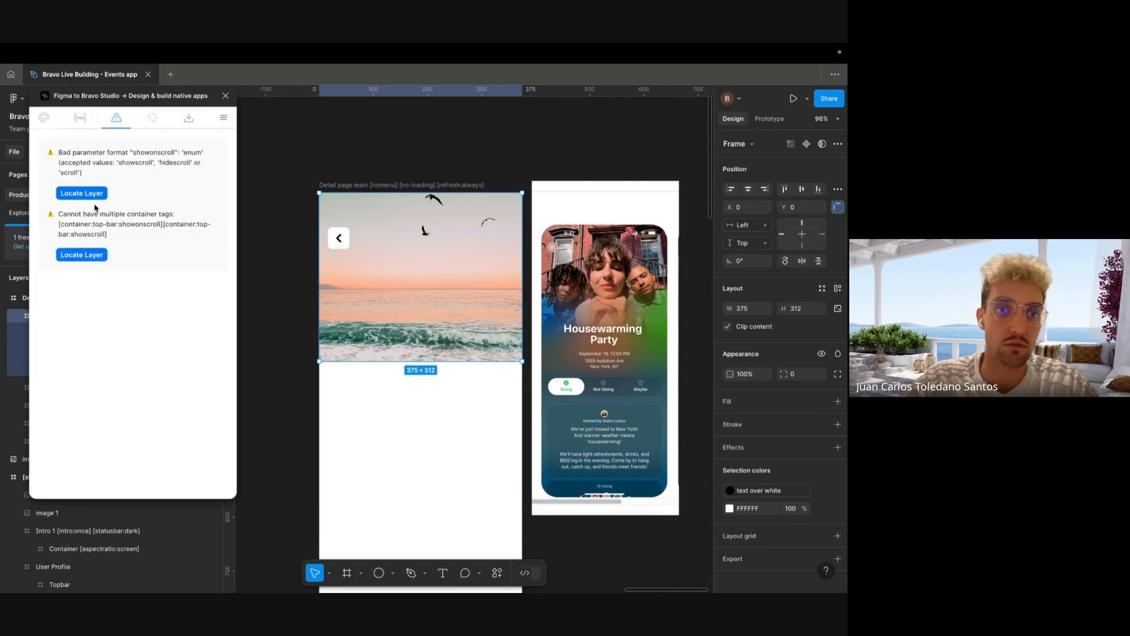
- Locate the layer flagged for multiple container tags and delete [container:top-bar:showonscroll] from its name
{"action": "left_click", "coordinate": [79, 254]}
{"action": "key", "text": "Left"}
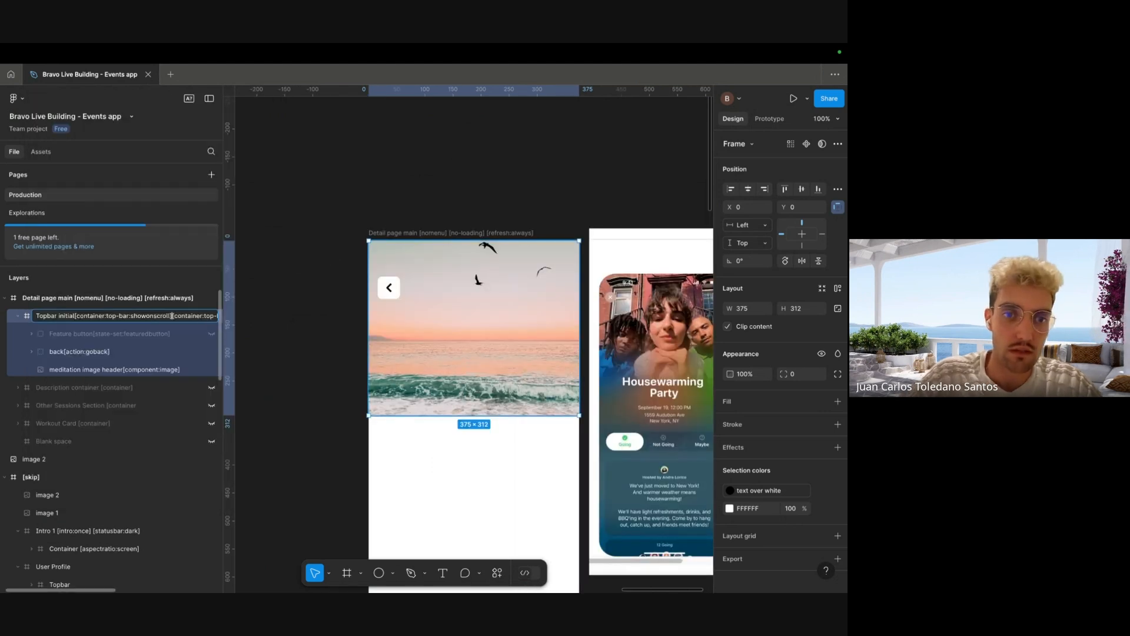
{"action": "key", "text": "shift+super+Left"}
{"action": "key", "text": "alt+shift+Right"}
{"action": "key", "text": "BackSpace"}
{"action": "key", "text": "shift+super+Right"}
{"action": "left_click", "coordinate": [313, 203]}
- Place a copy of the Topbar initial container on the empty canvas beyond the reference screenshot
{"action": "left_click_drag", "start_coordinate": [476, 305], "coordinate": [582, 280]}
{"action": "left_click", "coordinate": [377, 284]}
{"action": "scroll", "coordinate": [401, 282], "scroll_direction": "down", "scroll_amount": 5}
{"action": "scroll", "coordinate": [373, 263], "scroll_direction": "up", "scroll_amount": 5}
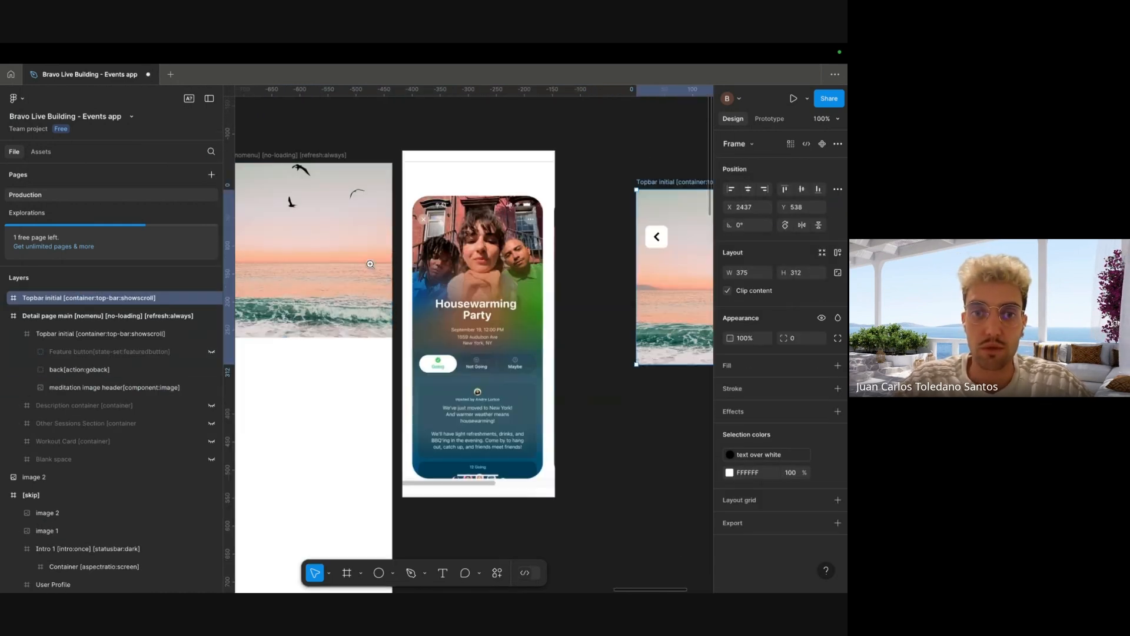
- On the detail page, shrink the header image to about 159 × 132 and the topbar container to a height of about 116
{"action": "left_click", "coordinate": [351, 283], "text": "super"}
{"action": "left_click_drag", "start_coordinate": [351, 283], "coordinate": [443, 295]}
{"action": "left_click_drag", "start_coordinate": [486, 351], "coordinate": [424, 299]}
{"action": "left_click_drag", "start_coordinate": [359, 272], "coordinate": [389, 270]}
{"action": "left_click", "coordinate": [429, 351]}
{"action": "scroll", "coordinate": [433, 359], "scroll_direction": "right", "scroll_amount": 1}
{"action": "left_click_drag", "start_coordinate": [440, 377], "coordinate": [451, 268]}
{"action": "left_click", "coordinate": [301, 250]}
{"action": "left_click", "coordinate": [430, 374]}
{"action": "left_click", "coordinate": [368, 250]}
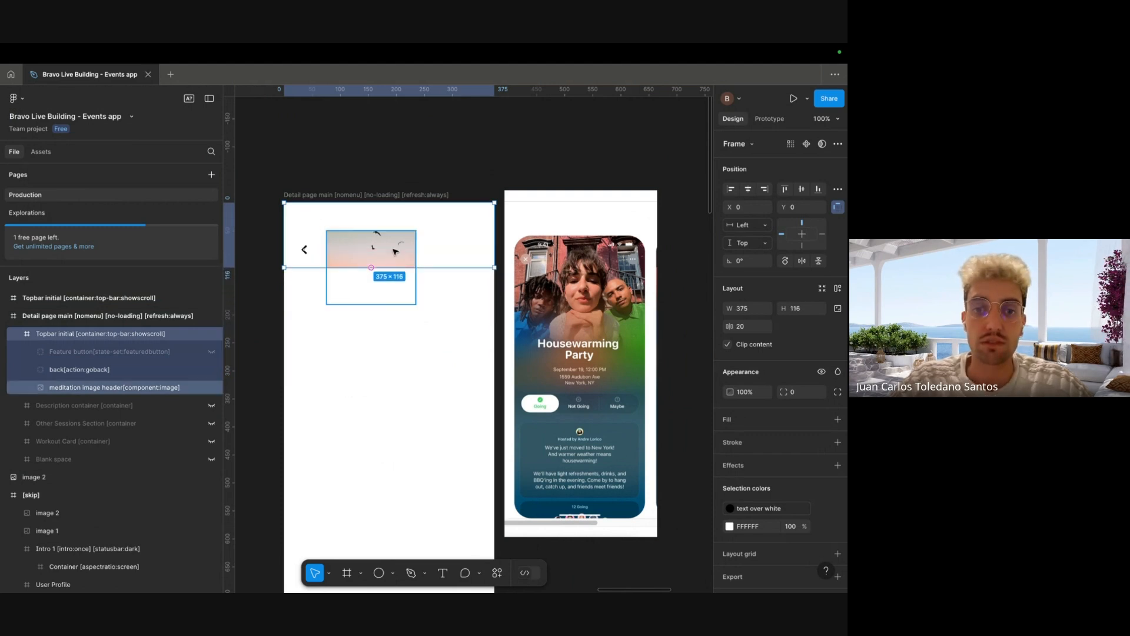
- Reduce the header image to a thumbnail of about 47 × 47 beside the back arrow
{"action": "scroll", "coordinate": [527, 275], "scroll_direction": "down", "scroll_amount": 3}
{"action": "scroll", "coordinate": [527, 274], "scroll_direction": "right", "scroll_amount": 3}
{"action": "mouse_move", "coordinate": [547, 378]}
{"action": "left_mouse_down"}
{"action": "mouse_move", "coordinate": [536, 313]}
{"action": "mouse_move", "coordinate": [526, 371]}
{"action": "left_mouse_up"}
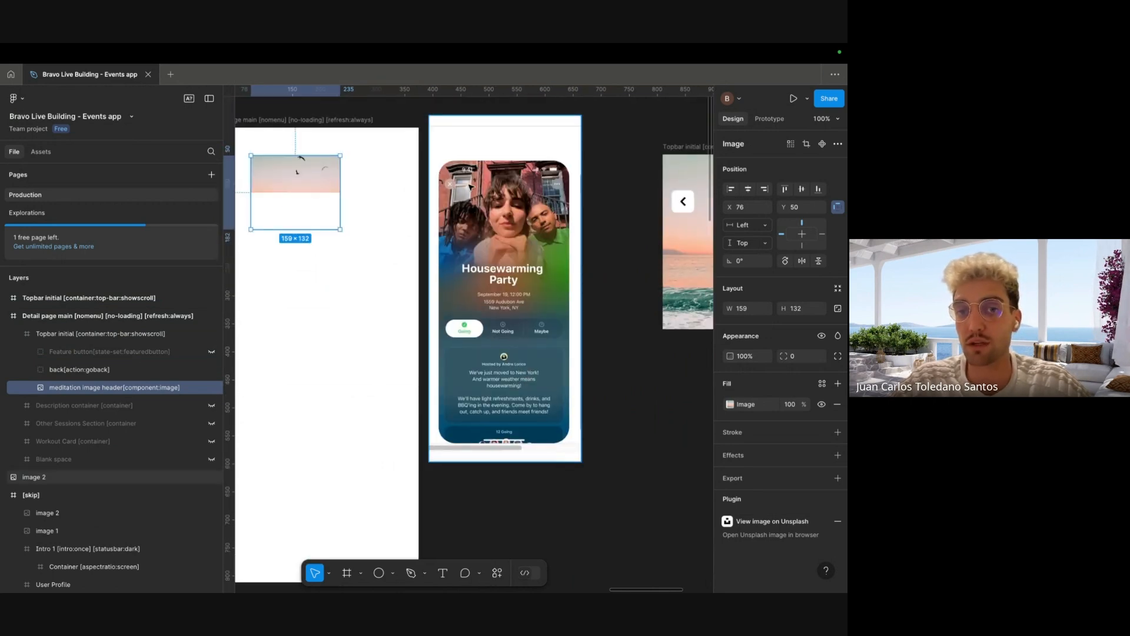
{"action": "scroll", "coordinate": [509, 185], "scroll_direction": "right", "scroll_amount": 2}
{"action": "scroll", "coordinate": [509, 184], "scroll_direction": "up", "scroll_amount": 1}
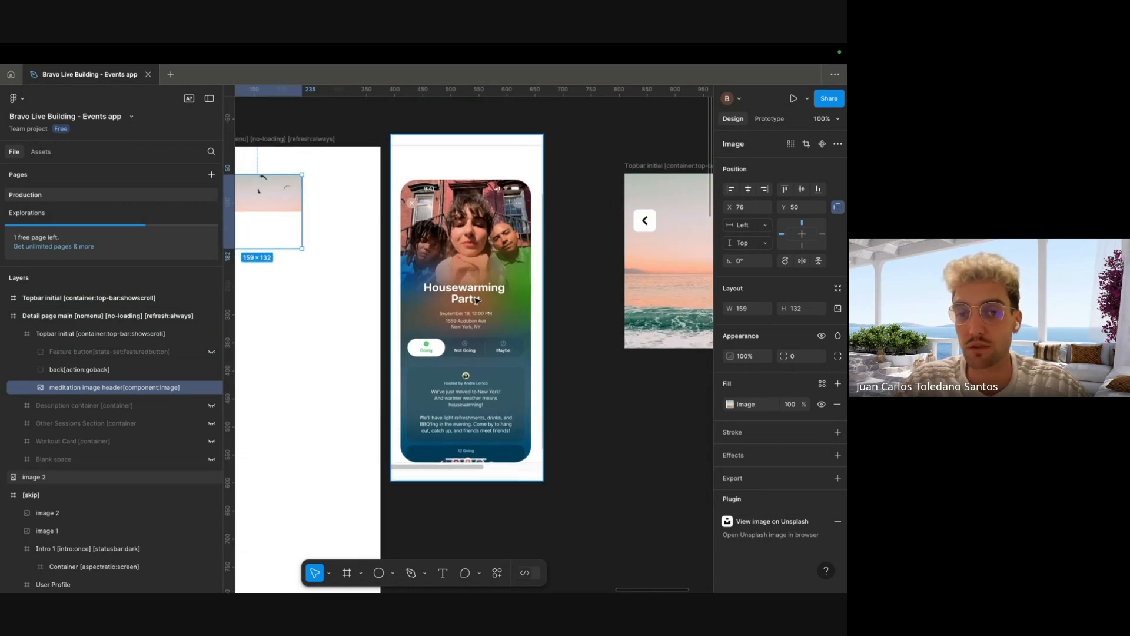
{"action": "scroll", "coordinate": [476, 241], "scroll_direction": "left", "scroll_amount": 2}
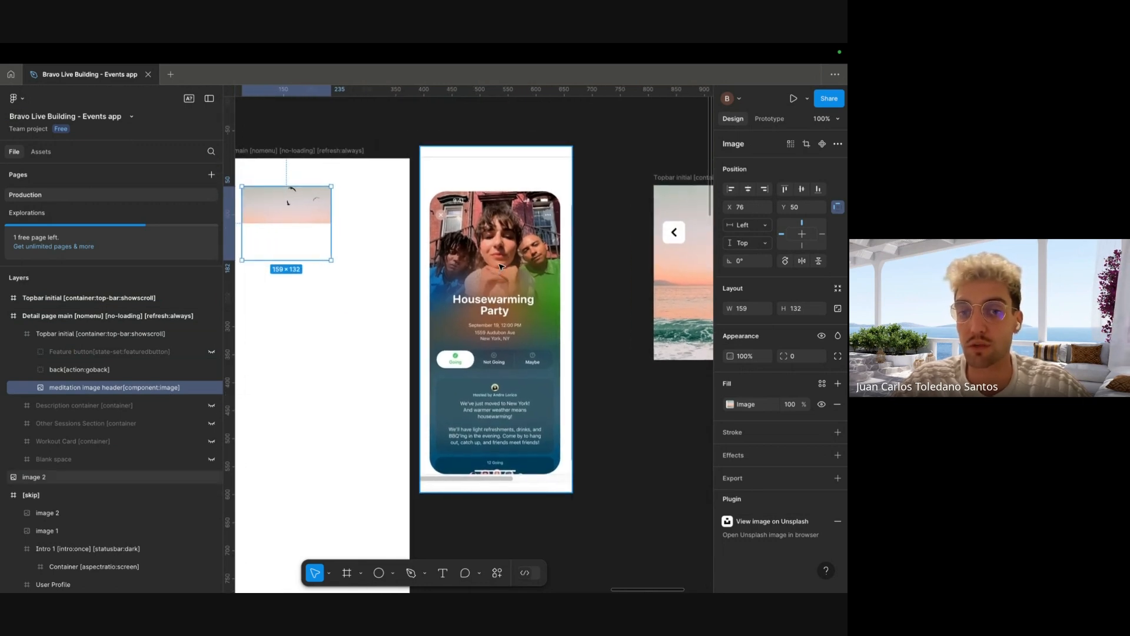
{"action": "scroll", "coordinate": [488, 272], "scroll_direction": "down", "scroll_amount": 3}
{"action": "left_click_drag", "start_coordinate": [396, 253], "coordinate": [551, 450]}
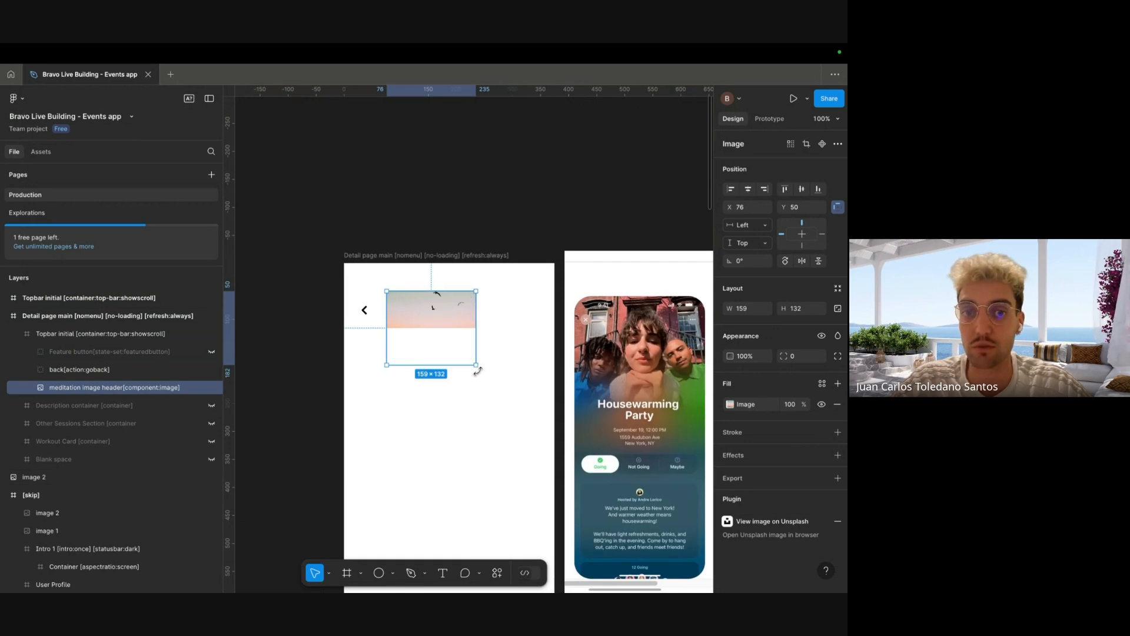
{"action": "left_click_drag", "start_coordinate": [477, 371], "coordinate": [414, 318]}
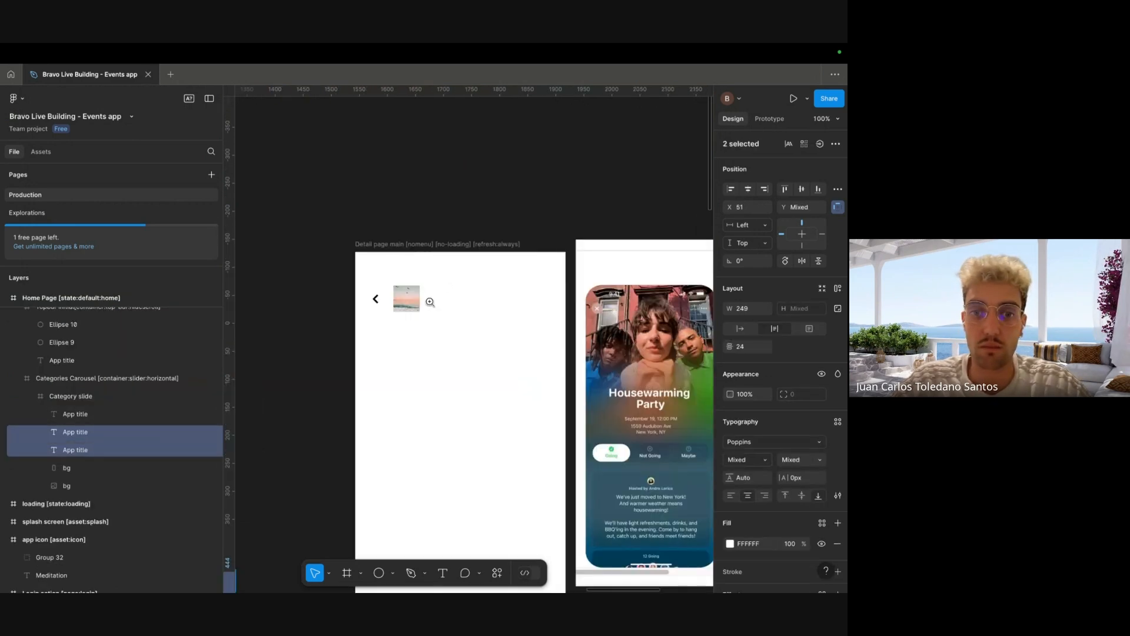
- Copy the event title and date texts from the Home Page into the detail page topbar and set their fill to 000000
{"action": "left_click_drag", "start_coordinate": [428, 239], "coordinate": [499, 248]}
{"action": "left_click", "coordinate": [749, 544]}
{"action": "type", "text": "0"}
- Style the Housewarming party title at size 16 without its drop shadow and place it beside the thumbnail
{"action": "left_click", "coordinate": [532, 286]}
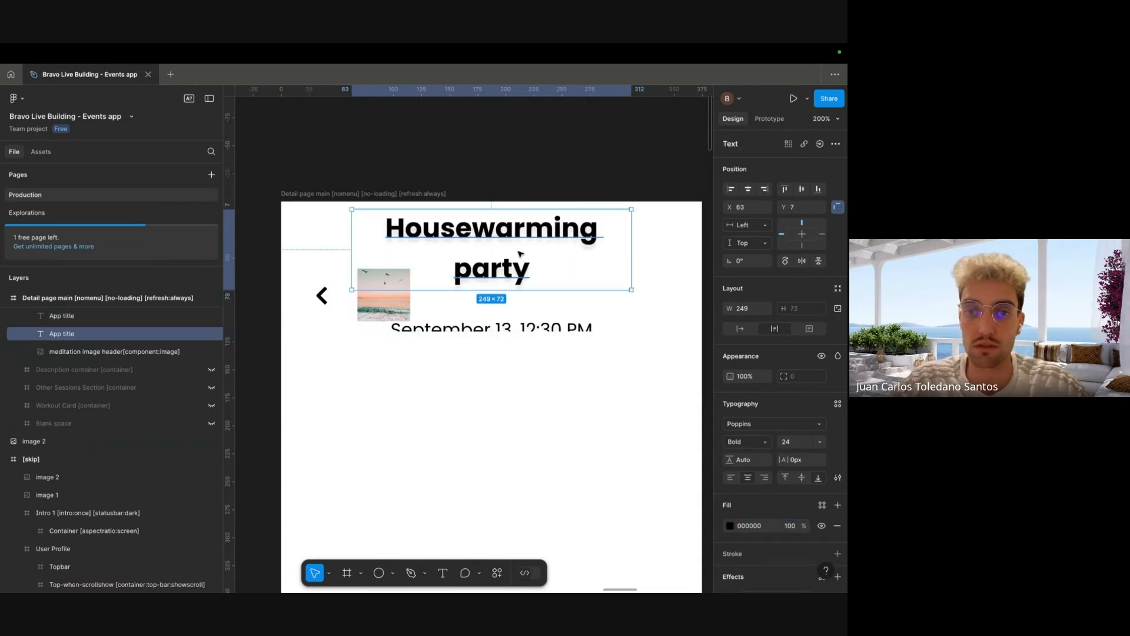
{"action": "scroll", "coordinate": [805, 532], "scroll_direction": "down", "scroll_amount": 2}
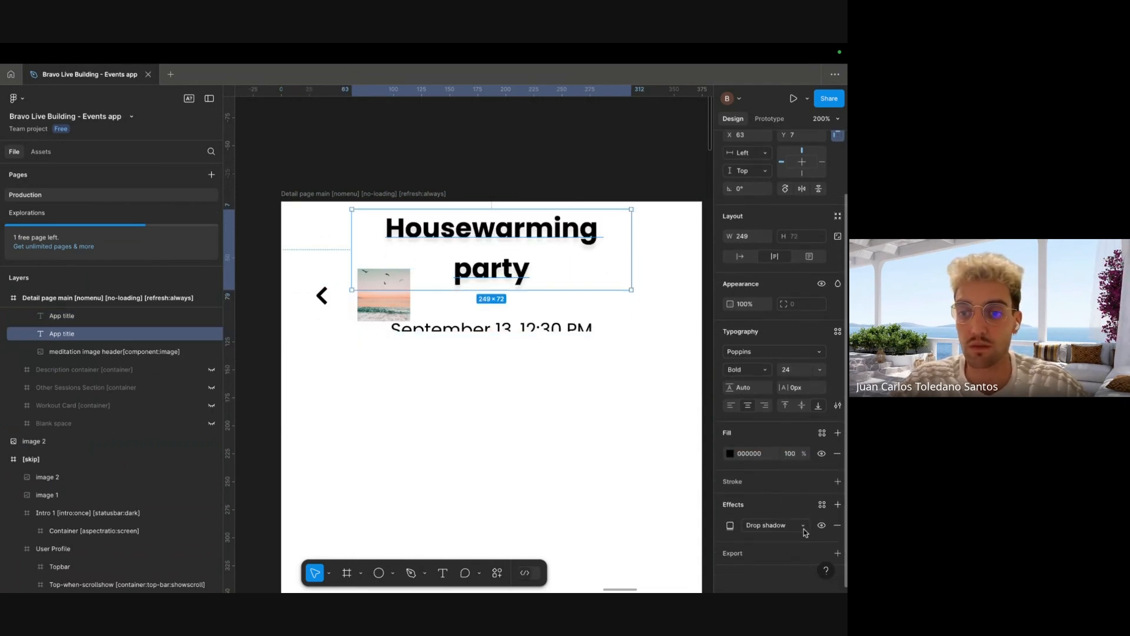
{"action": "left_click", "coordinate": [838, 526]}
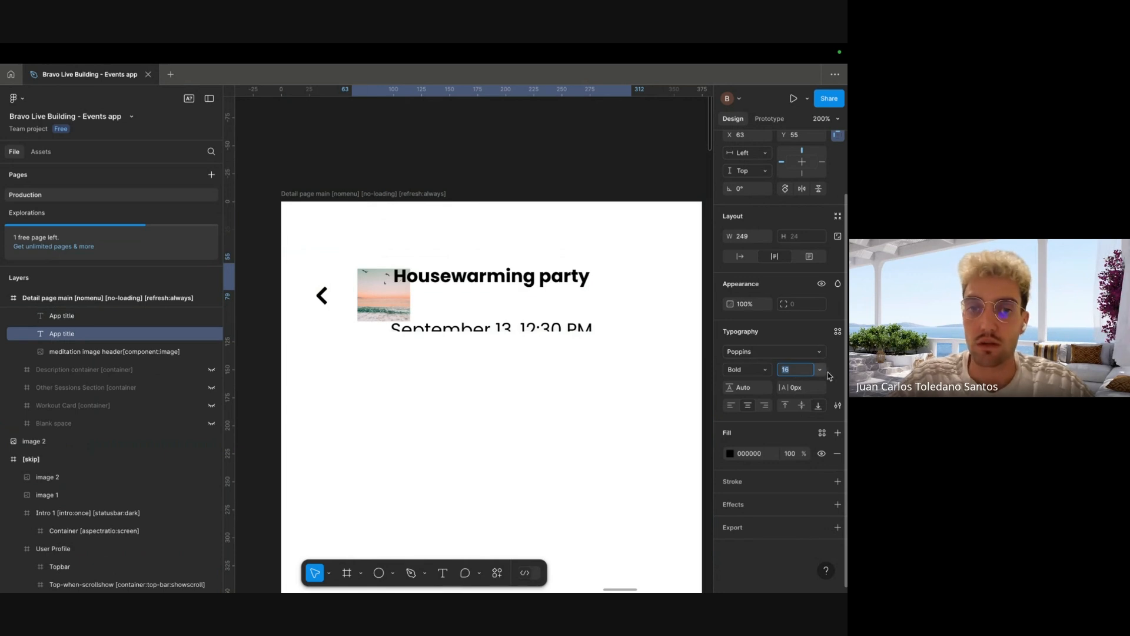
{"action": "double_click", "coordinate": [632, 276]}
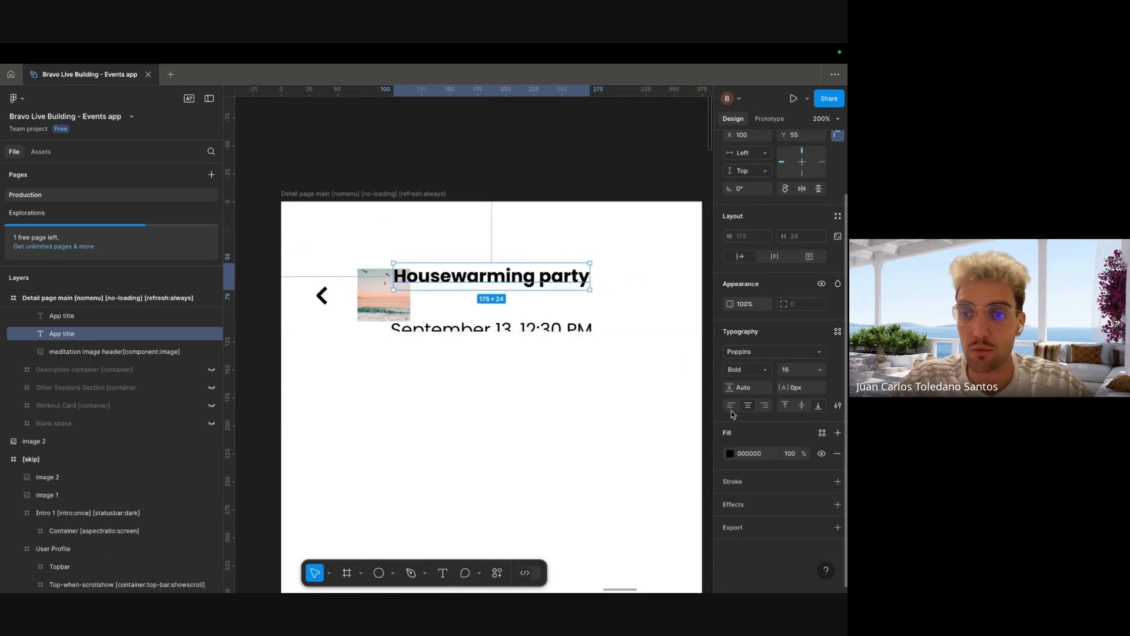
{"action": "left_click_drag", "start_coordinate": [468, 280], "coordinate": [499, 287]}
- Give the thumbnail a corner radius of 8 and shift it and the title slightly toward the back arrow
{"action": "left_click", "coordinate": [384, 296]}
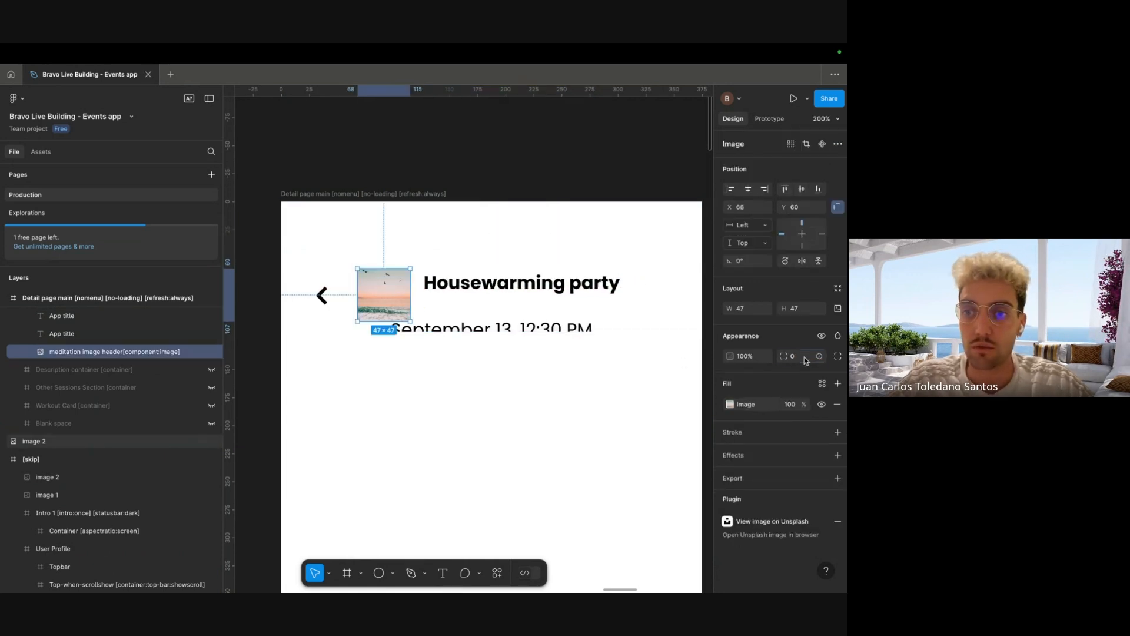
{"action": "type", "text": "8"}
{"action": "left_click_drag", "start_coordinate": [370, 294], "coordinate": [365, 295]}
{"action": "left_click_drag", "start_coordinate": [462, 288], "coordinate": [456, 287]}
{"action": "scroll", "coordinate": [405, 325], "scroll_direction": "right", "scroll_amount": 1}
- Set the date text to size 11, left-aligned at 50% opacity, and place it beneath the title
{"action": "left_click", "coordinate": [404, 326]}
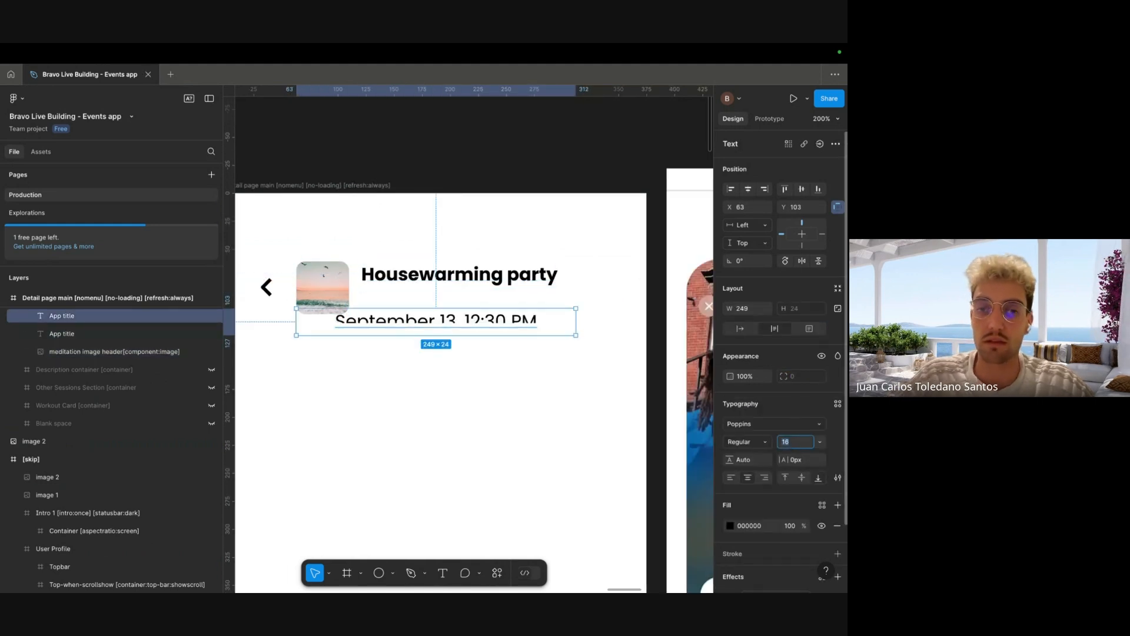
{"action": "type", "text": "8"}
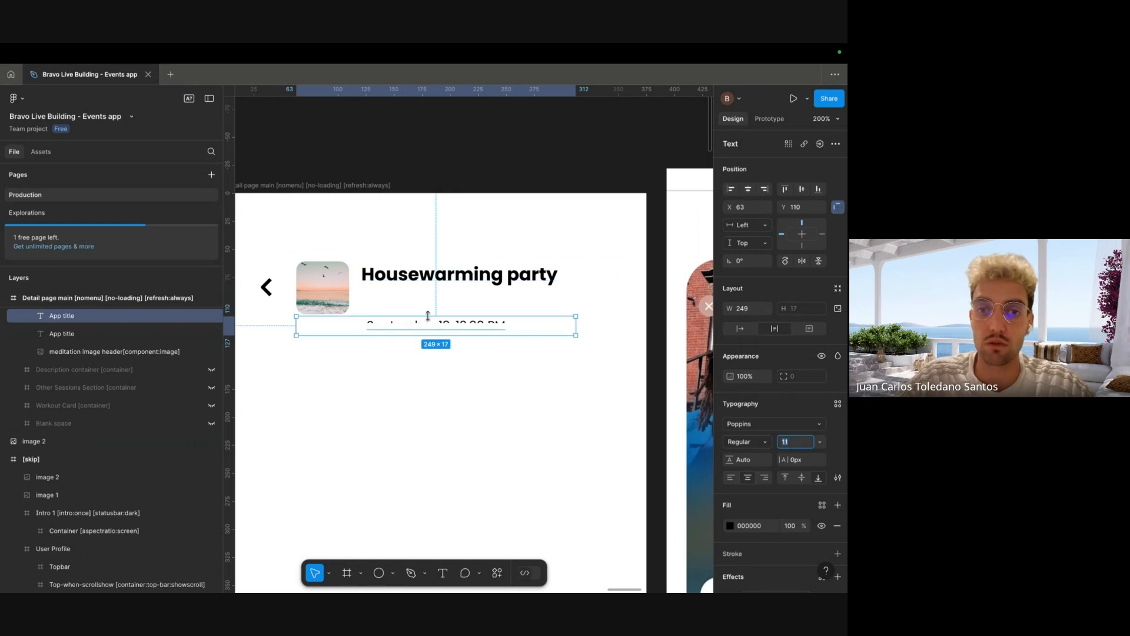
{"action": "left_click_drag", "start_coordinate": [428, 316], "coordinate": [495, 279]}
{"action": "key", "text": "super+z"}
{"action": "key", "text": "alt+super+l"}
{"action": "key", "text": "5"}
{"action": "left_click", "coordinate": [489, 277], "text": "shift"}
- Shrink the thumbnail slightly, bring the date closer to the title and move both texts to X 117
{"action": "left_click", "coordinate": [316, 297]}
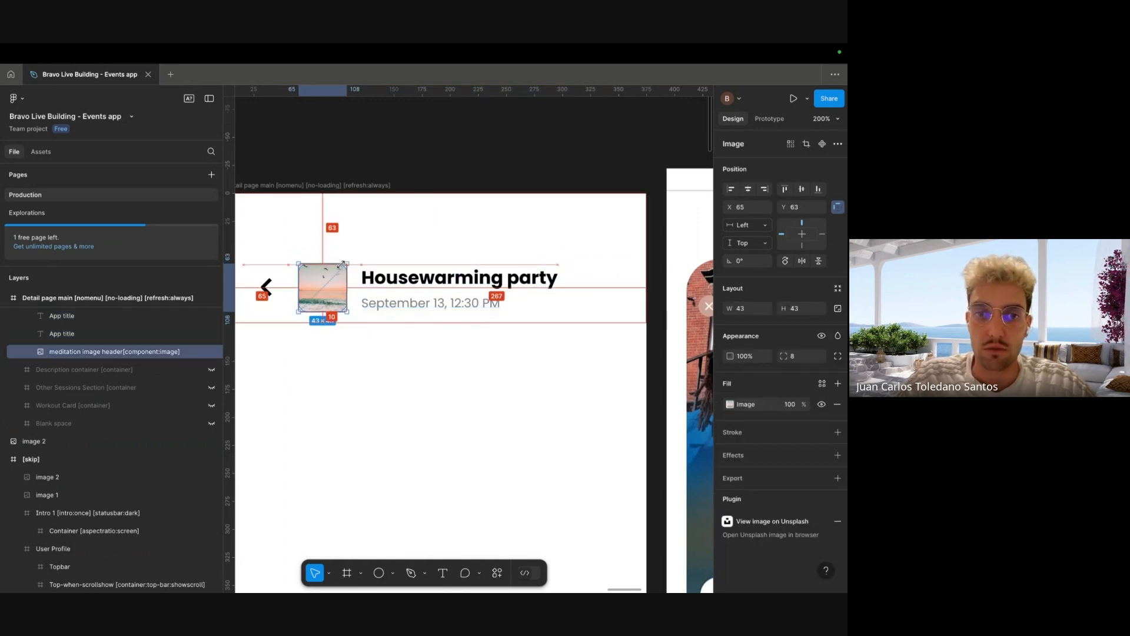
{"action": "left_click", "coordinate": [410, 279]}
{"action": "left_click", "coordinate": [433, 302], "text": "shift"}
{"action": "left_click", "coordinate": [439, 302]}
{"action": "key", "text": "Up"}
{"action": "key", "text": "Up"}
{"action": "left_click", "coordinate": [474, 285], "text": "shift"}
{"action": "left_click_drag", "start_coordinate": [476, 287], "coordinate": [471, 285]}
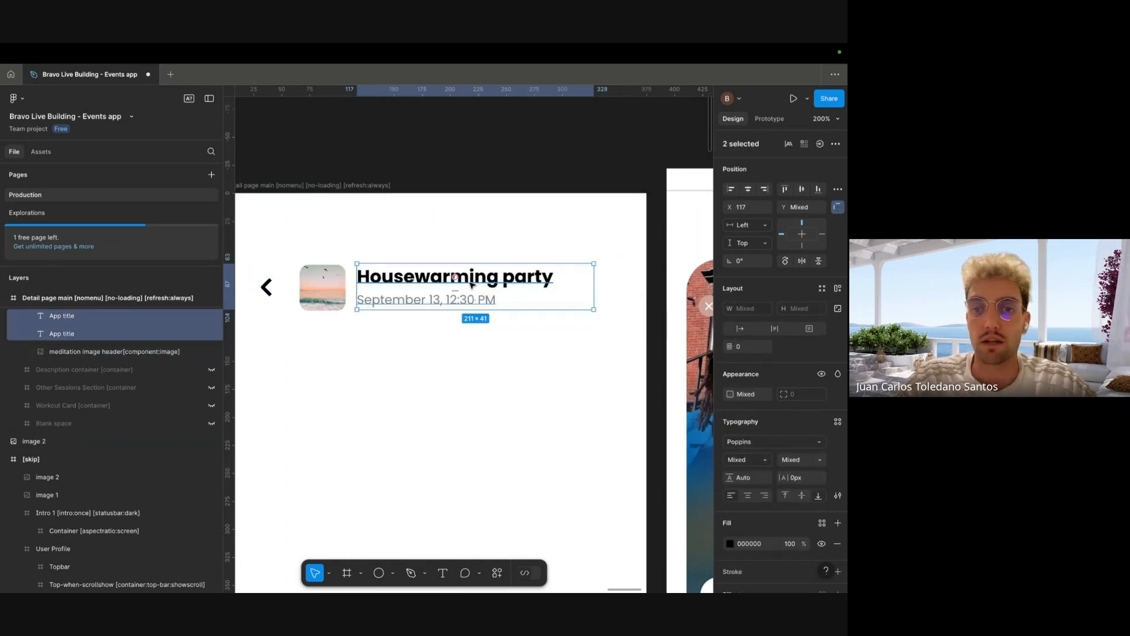
- Move all the topbar contents up slightly and set the topbar container's height to 109
{"action": "scroll", "coordinate": [359, 292], "scroll_direction": "down", "scroll_amount": 5}
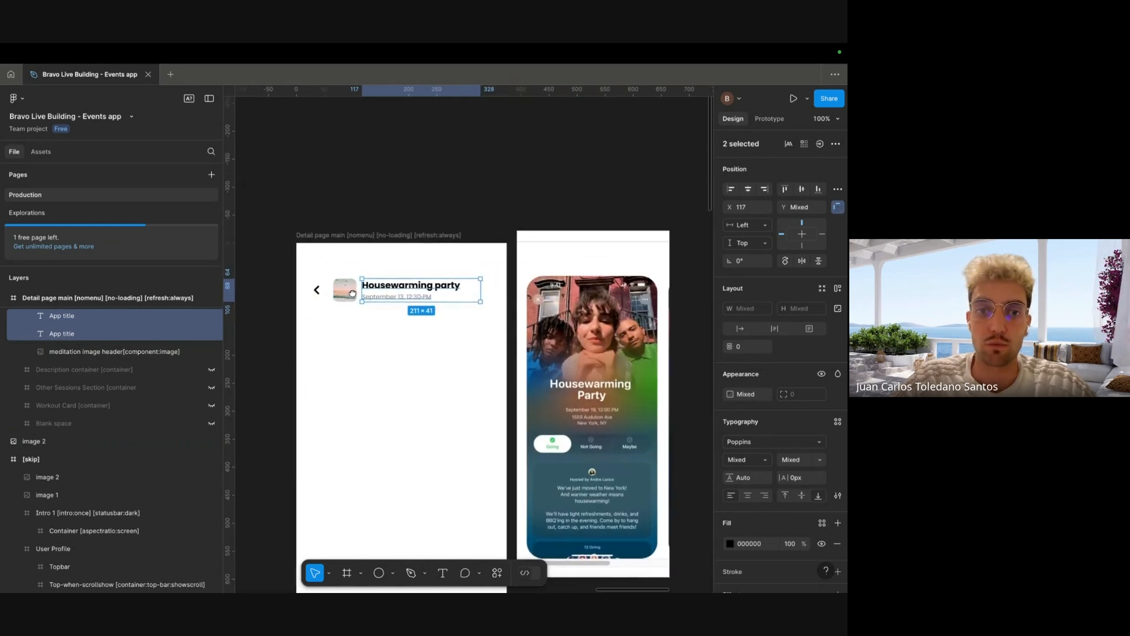
{"action": "left_click", "coordinate": [354, 292], "text": "shift"}
{"action": "left_click", "coordinate": [321, 291], "text": "shift"}
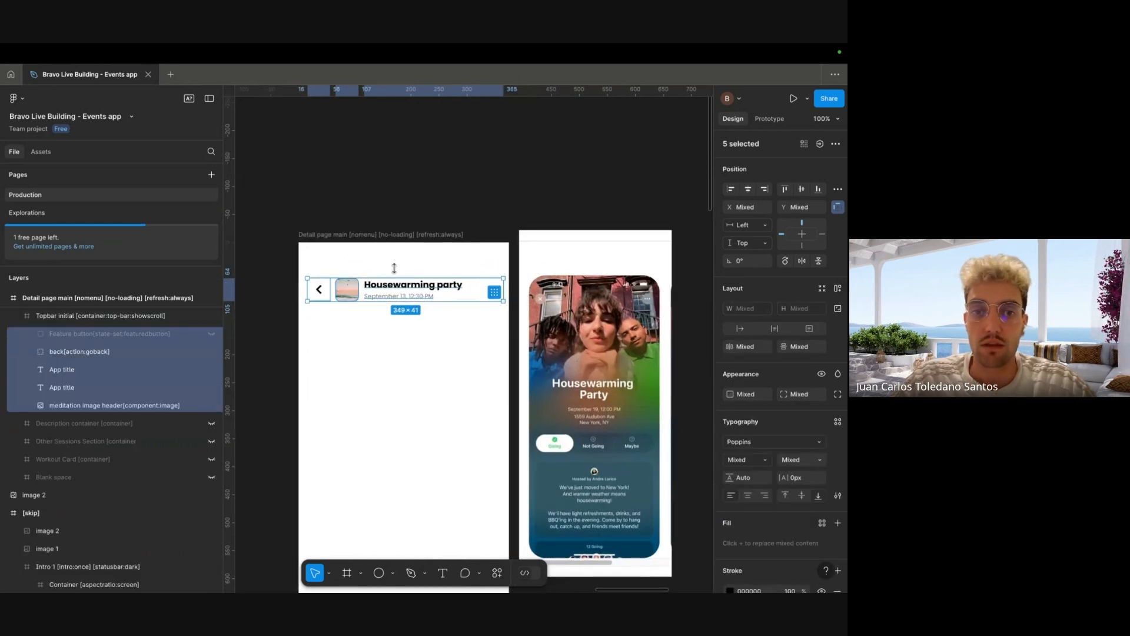
{"action": "left_click", "coordinate": [471, 254]}
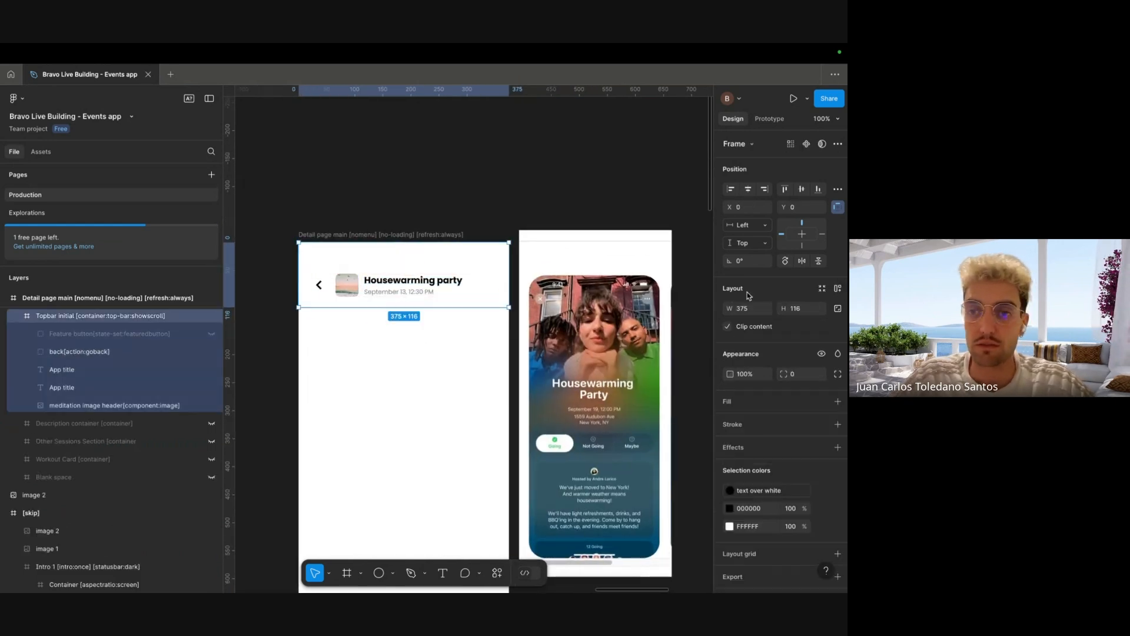
{"action": "left_click", "coordinate": [795, 309]}
{"action": "type", "text": "109"}
{"action": "key", "text": "Return"}
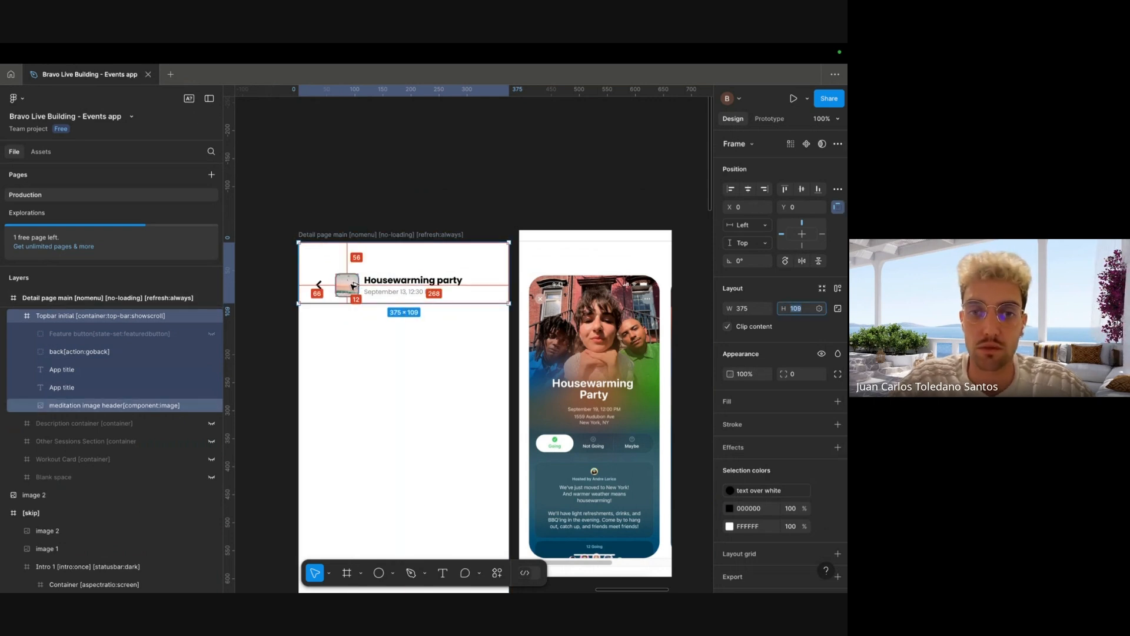
- Hide the compact Topbar initial container on the detail page
{"action": "double_click", "coordinate": [320, 286]}
{"action": "left_click", "coordinate": [417, 203]}
{"action": "scroll", "coordinate": [419, 193], "scroll_direction": "down", "scroll_amount": 1}
{"action": "scroll", "coordinate": [412, 200], "scroll_direction": "down", "scroll_amount": 2}
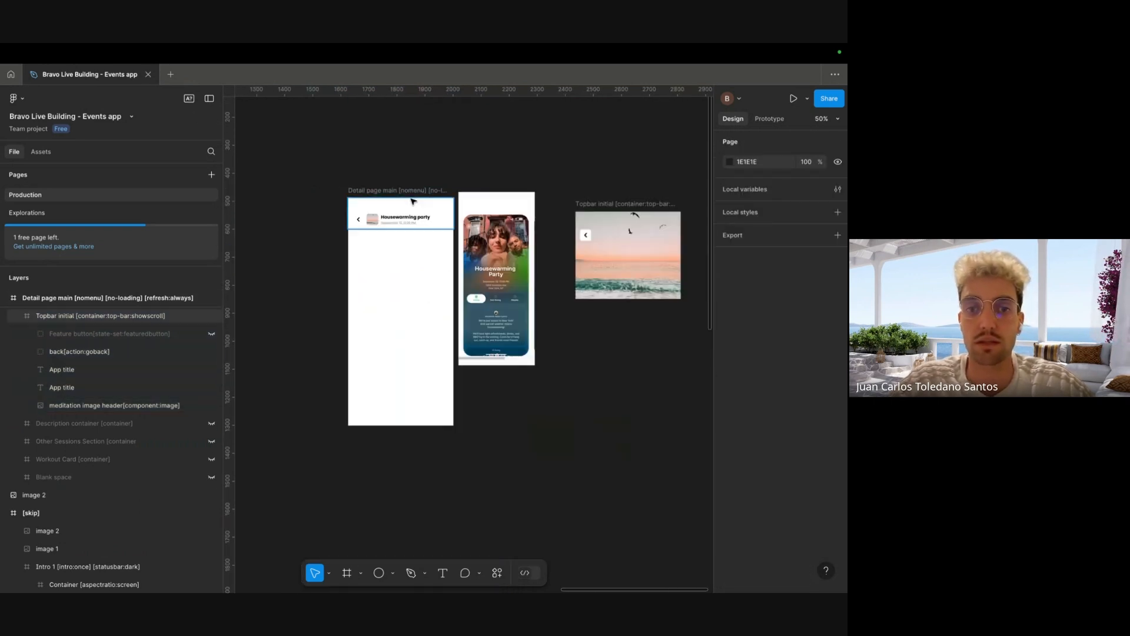
{"action": "left_click", "coordinate": [403, 230]}
{"action": "scroll", "coordinate": [377, 265], "scroll_direction": "up", "scroll_amount": 3}
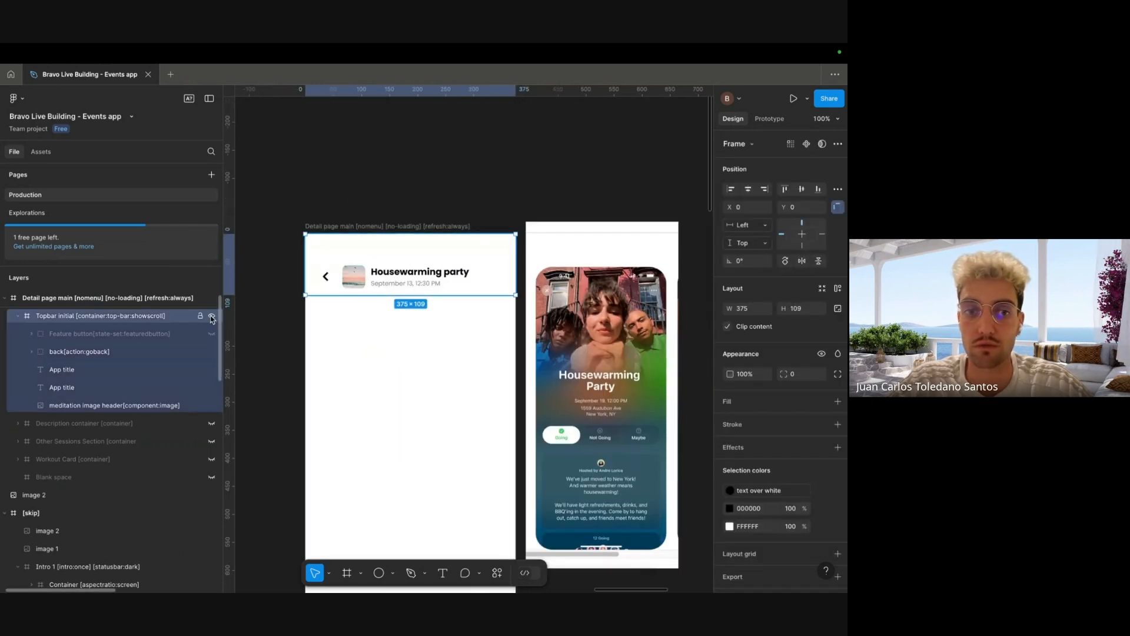
{"action": "left_click", "coordinate": [213, 320]}
{"action": "left_click", "coordinate": [394, 316]}
{"action": "scroll", "coordinate": [394, 316], "scroll_direction": "down", "scroll_amount": 3}
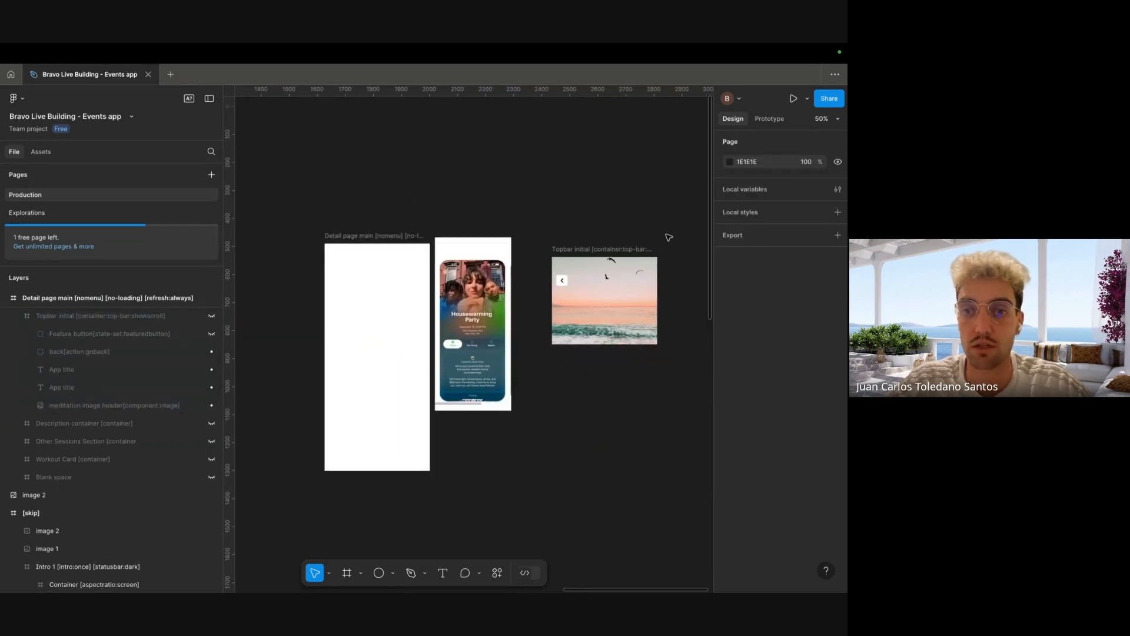
- Move the large header image copy from the canvas back into the detail page at X 0, Y 0
{"action": "left_click_drag", "start_coordinate": [617, 290], "coordinate": [388, 278]}
{"action": "scroll", "coordinate": [386, 285], "scroll_direction": "up", "scroll_amount": 3}
{"action": "scroll", "coordinate": [568, 356], "scroll_direction": "down", "scroll_amount": 1}
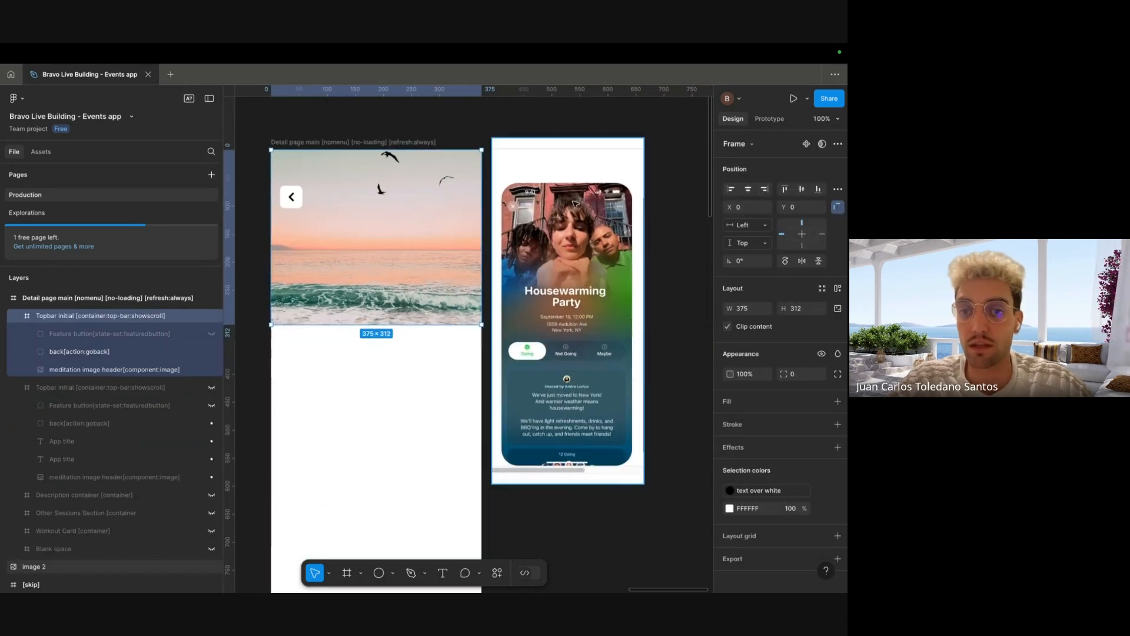
{"action": "scroll", "coordinate": [568, 356], "scroll_direction": "up", "scroll_amount": 1}
{"action": "scroll", "coordinate": [568, 356], "scroll_direction": "left", "scroll_amount": 1}
{"action": "scroll", "coordinate": [395, 304], "scroll_direction": "down", "scroll_amount": 1}
- Rename the large header image's layer as "[container]"
{"action": "double_click", "coordinate": [65, 316]}
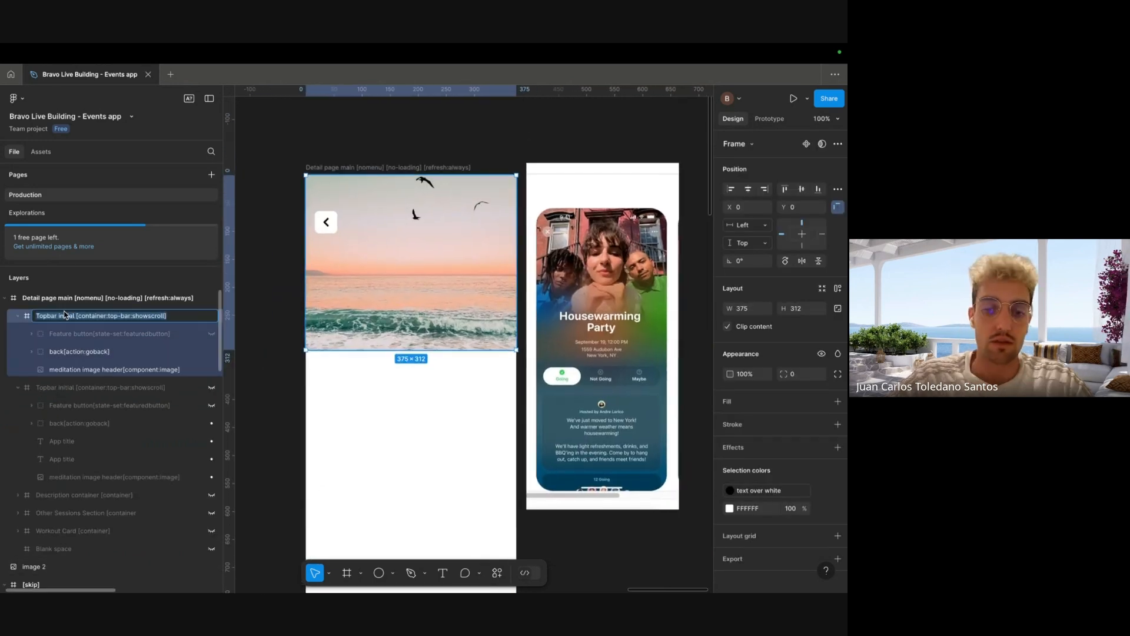
{"action": "type", "text": "[container]"}
{"action": "key", "text": "Return"}
{"action": "key", "text": "Escape"}
- Examine the header's back button and the empty page area below it against the reference screenshot
{"action": "left_click", "coordinate": [360, 244]}
{"action": "double_click", "coordinate": [326, 222]}
{"action": "scroll", "coordinate": [337, 176], "scroll_direction": "down", "scroll_amount": 1}
{"action": "left_click", "coordinate": [337, 176]}
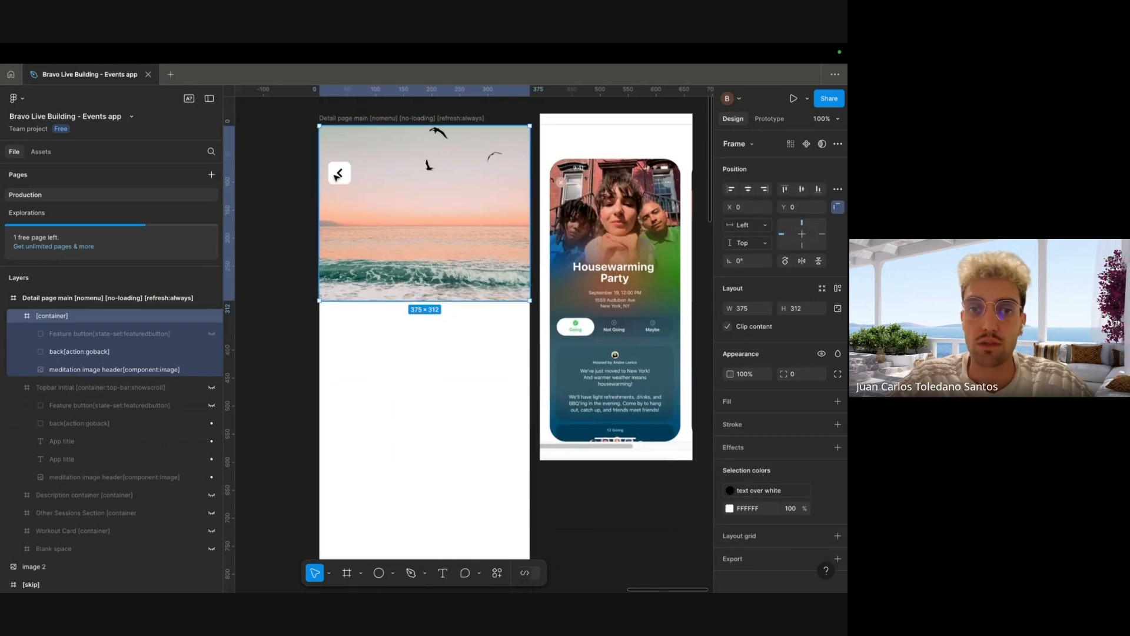
{"action": "double_click", "coordinate": [342, 173]}
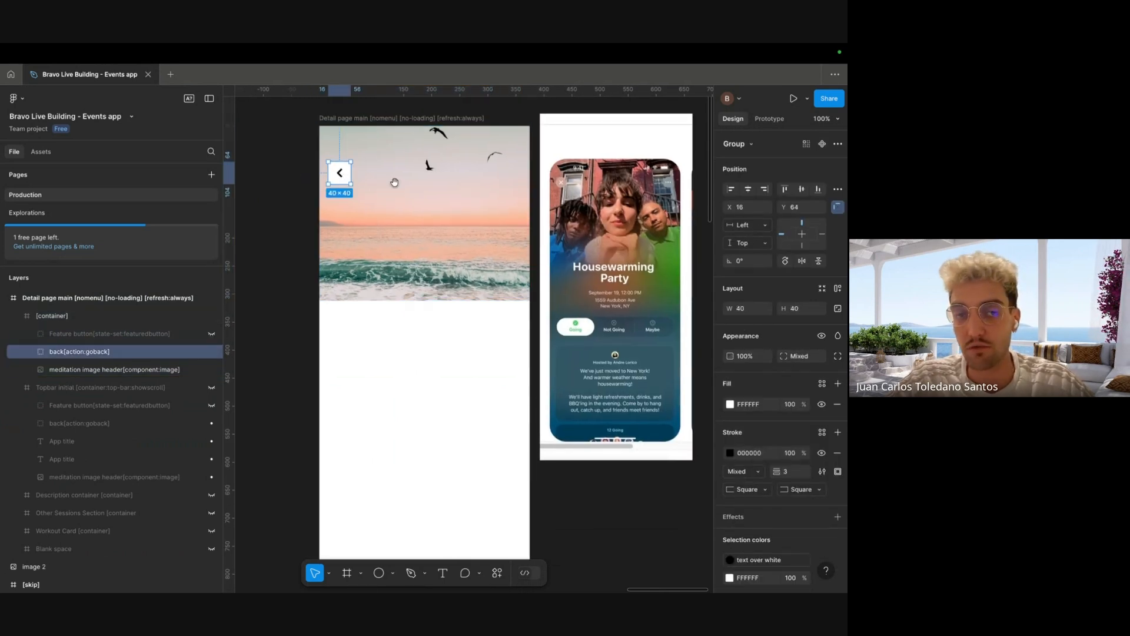
{"action": "scroll", "coordinate": [391, 188], "scroll_direction": "right", "scroll_amount": 1}
{"action": "scroll", "coordinate": [391, 196], "scroll_direction": "down", "scroll_amount": 2}
{"action": "scroll", "coordinate": [365, 177], "scroll_direction": "right", "scroll_amount": 1}
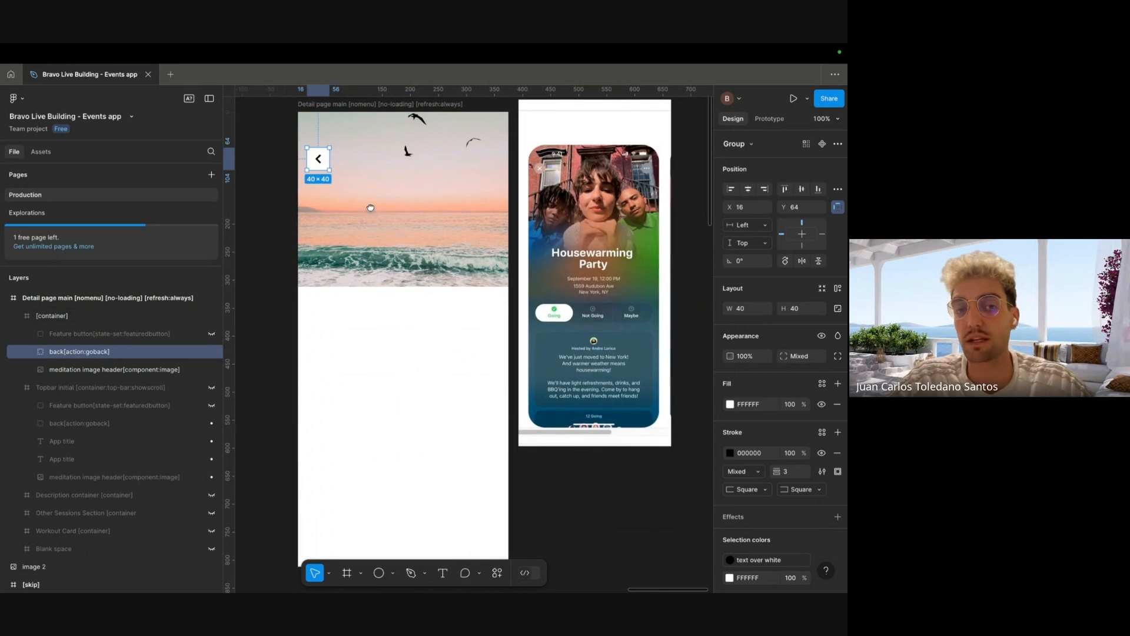
{"action": "scroll", "coordinate": [352, 156], "scroll_direction": "down", "scroll_amount": 5}
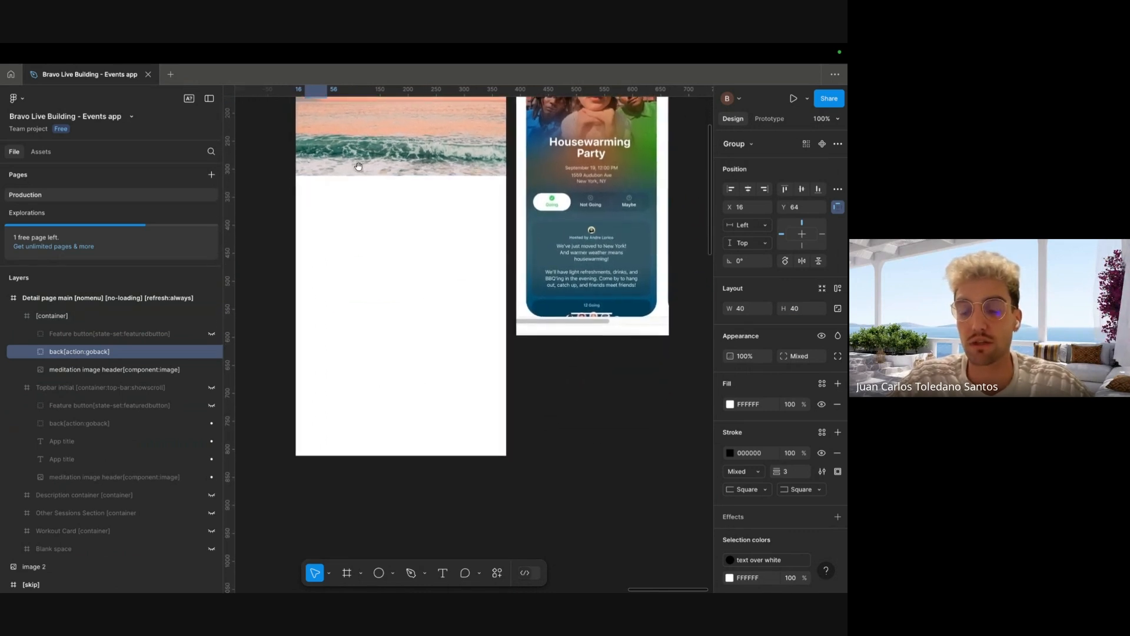
{"action": "scroll", "coordinate": [351, 262], "scroll_direction": "up", "scroll_amount": 5}
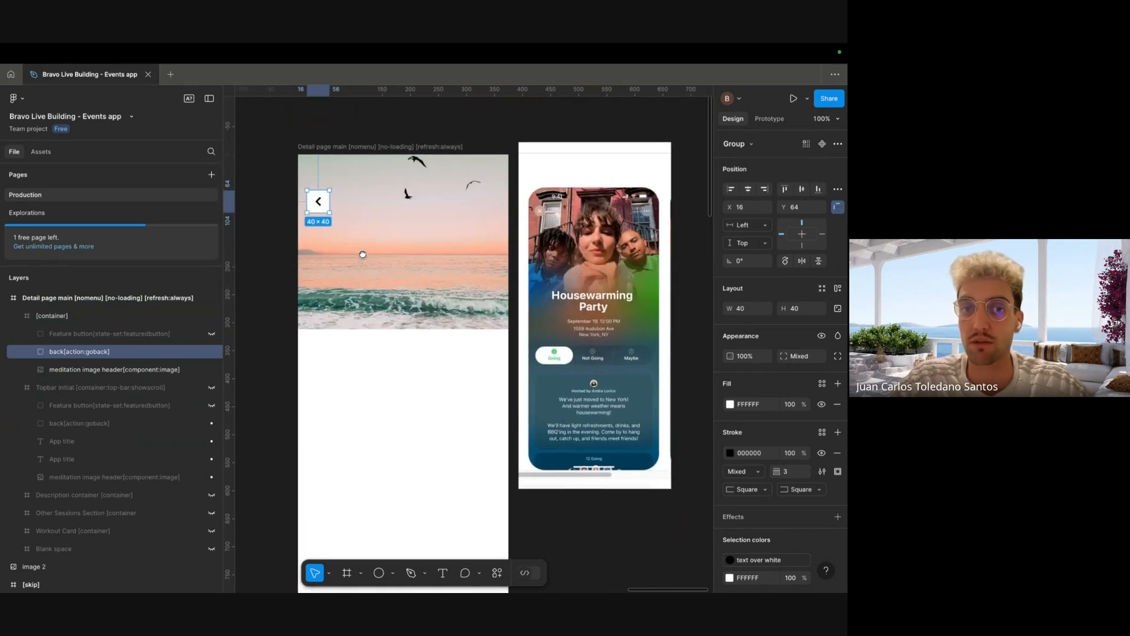
- Stretch the header container and the image inside it to a height of 464
{"action": "key", "text": "Escape"}
{"action": "scroll", "coordinate": [379, 213], "scroll_direction": "left", "scroll_amount": 1}
{"action": "left_click", "coordinate": [405, 254]}
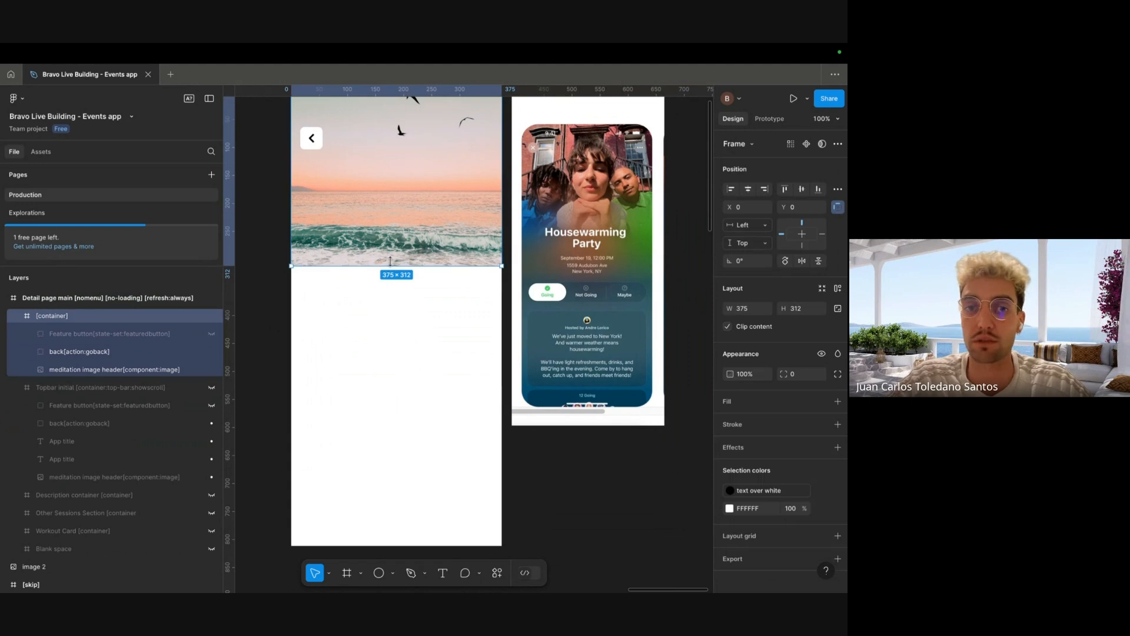
{"action": "left_click_drag", "start_coordinate": [406, 267], "coordinate": [417, 347]}
{"action": "key", "text": "minus"}
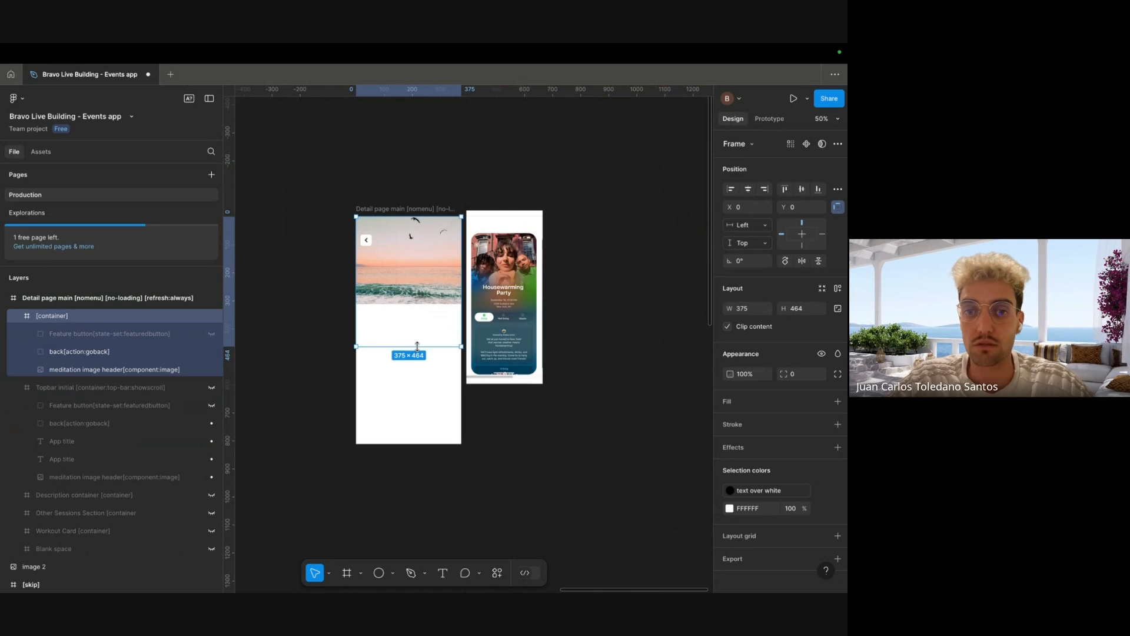
{"action": "left_click", "coordinate": [404, 277], "text": "super"}
{"action": "left_click_drag", "start_coordinate": [412, 304], "coordinate": [415, 346]}
{"action": "scroll", "coordinate": [438, 401], "scroll_direction": "up", "scroll_amount": 1}
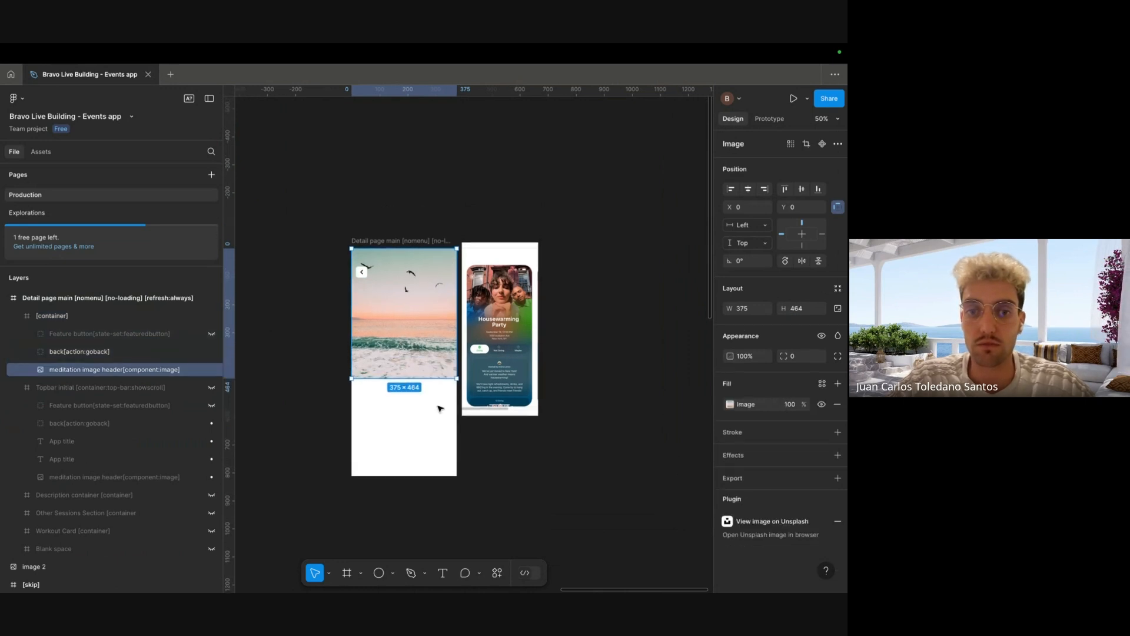
- Copy the gradient bg rectangle from the home page's event card into the header container above the image, at X 0, Y 0
{"action": "left_click", "coordinate": [439, 407]}
{"action": "key", "text": "super+plus"}
{"action": "left_click", "coordinate": [438, 358]}
{"action": "key", "text": "super+minus"}
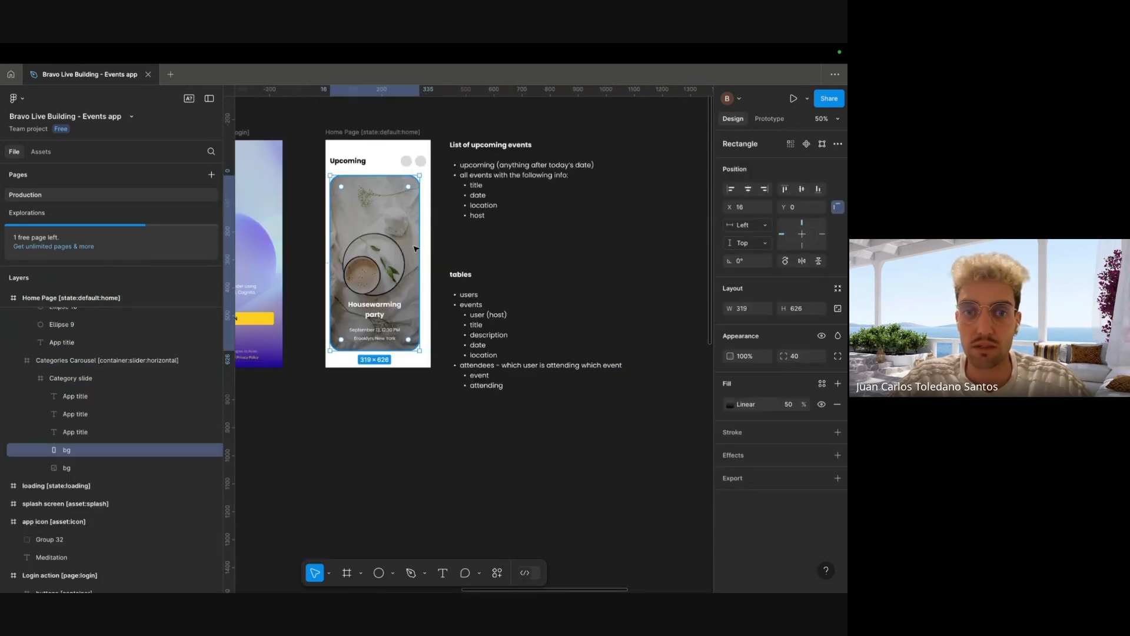
{"action": "left_click_drag", "start_coordinate": [631, 227], "coordinate": [226, 270]}
{"action": "key", "text": "super+plus"}
{"action": "left_click", "coordinate": [412, 273], "text": "super"}
{"action": "key", "text": "super+v"}
{"action": "scroll", "coordinate": [451, 286], "scroll_direction": "left", "scroll_amount": 1}
{"action": "left_click_drag", "start_coordinate": [461, 307], "coordinate": [453, 308]}
- Resize the pasted bg overlay to 375 × 464 so it covers the header image, and set its corner radius to 0
{"action": "left_click", "coordinate": [516, 379], "text": "shift"}
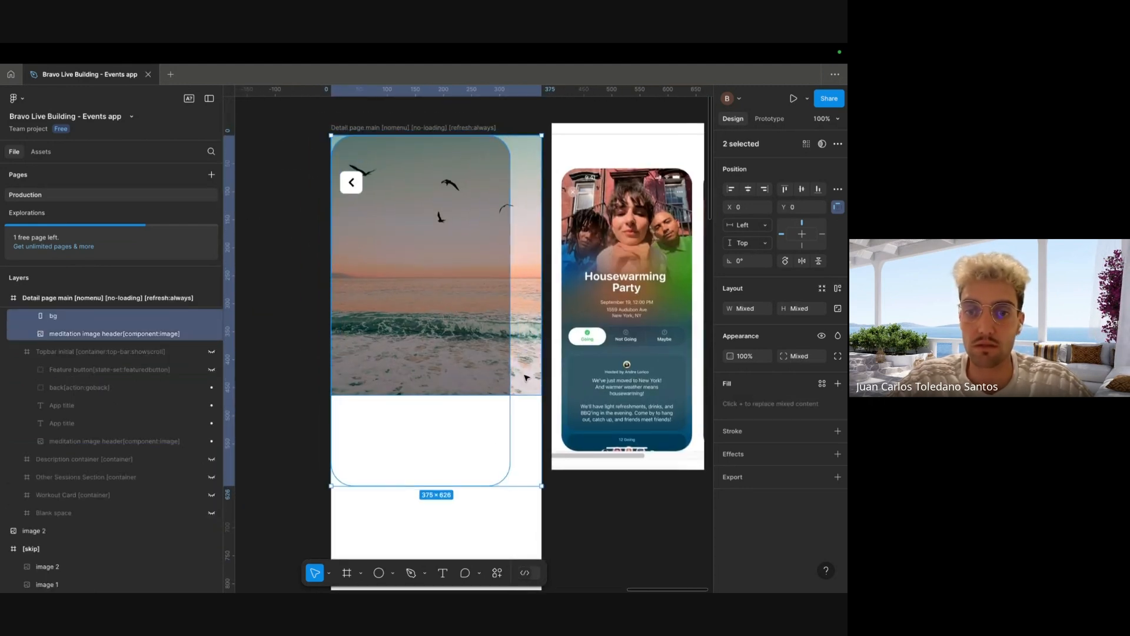
{"action": "right_click", "coordinate": [533, 364]}
{"action": "key", "text": "Escape"}
{"action": "left_click", "coordinate": [477, 363]}
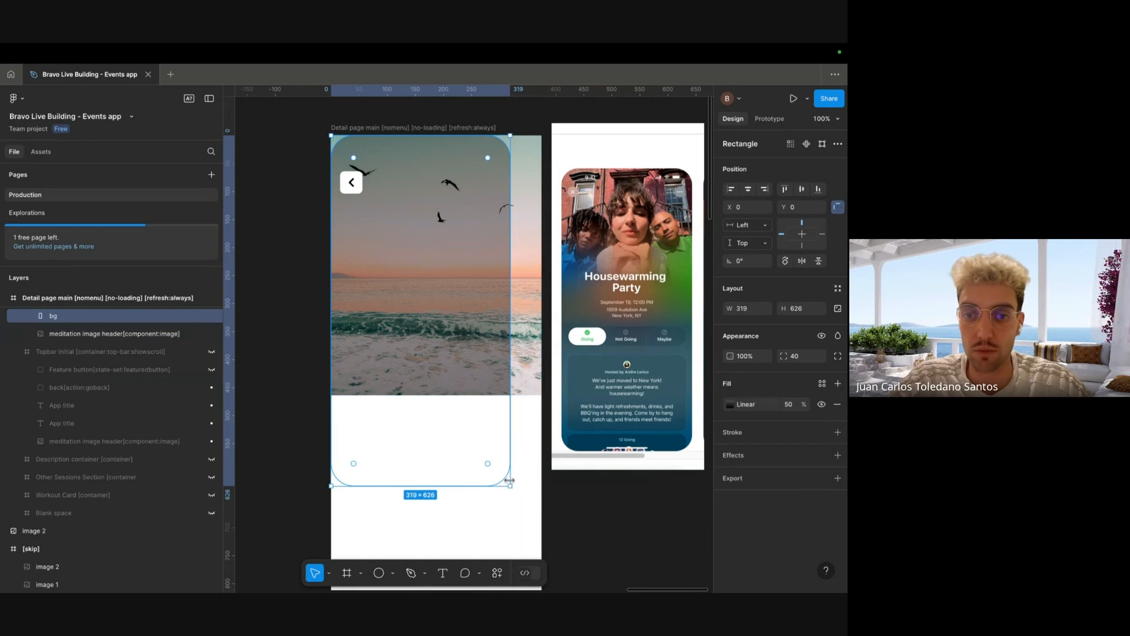
{"action": "left_click_drag", "start_coordinate": [510, 486], "coordinate": [542, 395]}
{"action": "left_click", "coordinate": [796, 356]}
{"action": "type", "text": "0"}
{"action": "left_click", "coordinate": [294, 349]}
- Set the bg overlay gradient's first stop to 0% opacity and move the gradient's end handle slightly up
{"action": "scroll", "coordinate": [365, 323], "scroll_direction": "right", "scroll_amount": 1}
{"action": "scroll", "coordinate": [365, 323], "scroll_direction": "up", "scroll_amount": 1}
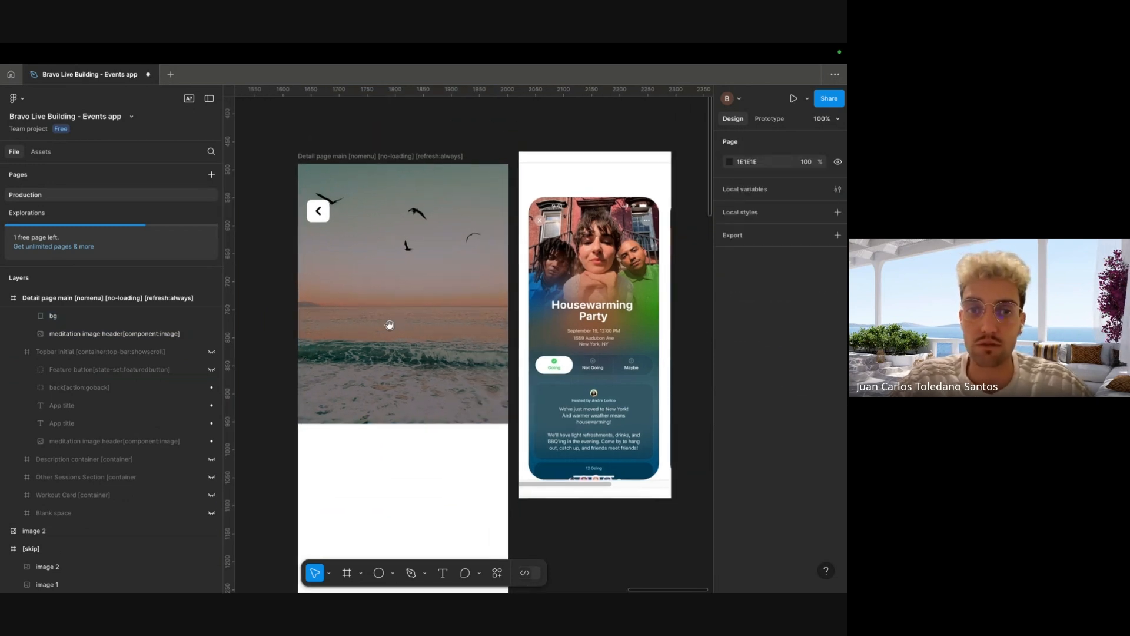
{"action": "scroll", "coordinate": [388, 323], "scroll_direction": "down", "scroll_amount": 1}
{"action": "left_click", "coordinate": [390, 323]}
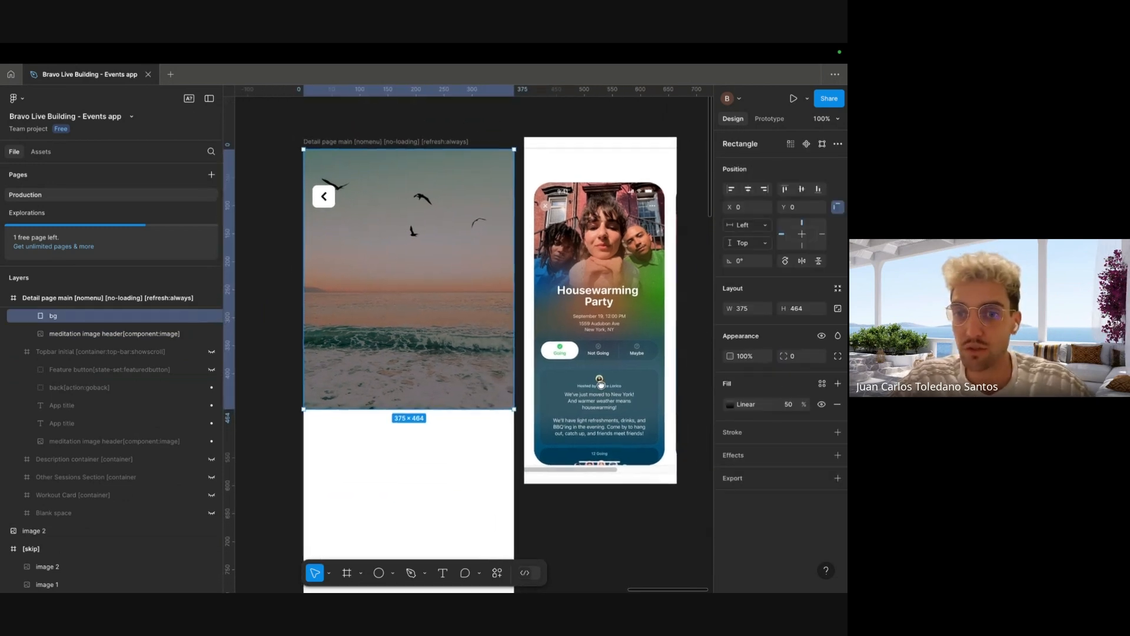
{"action": "left_click", "coordinate": [730, 405]}
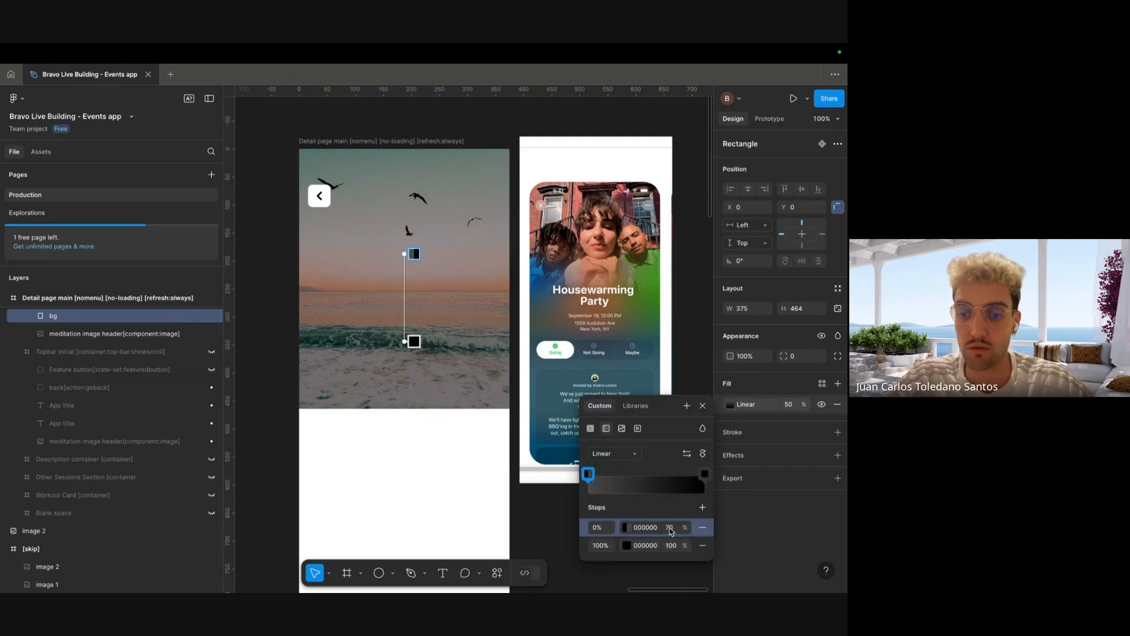
{"action": "left_click", "coordinate": [547, 435]}
{"action": "left_click", "coordinate": [730, 404]}
{"action": "left_click_drag", "start_coordinate": [404, 342], "coordinate": [404, 323]}
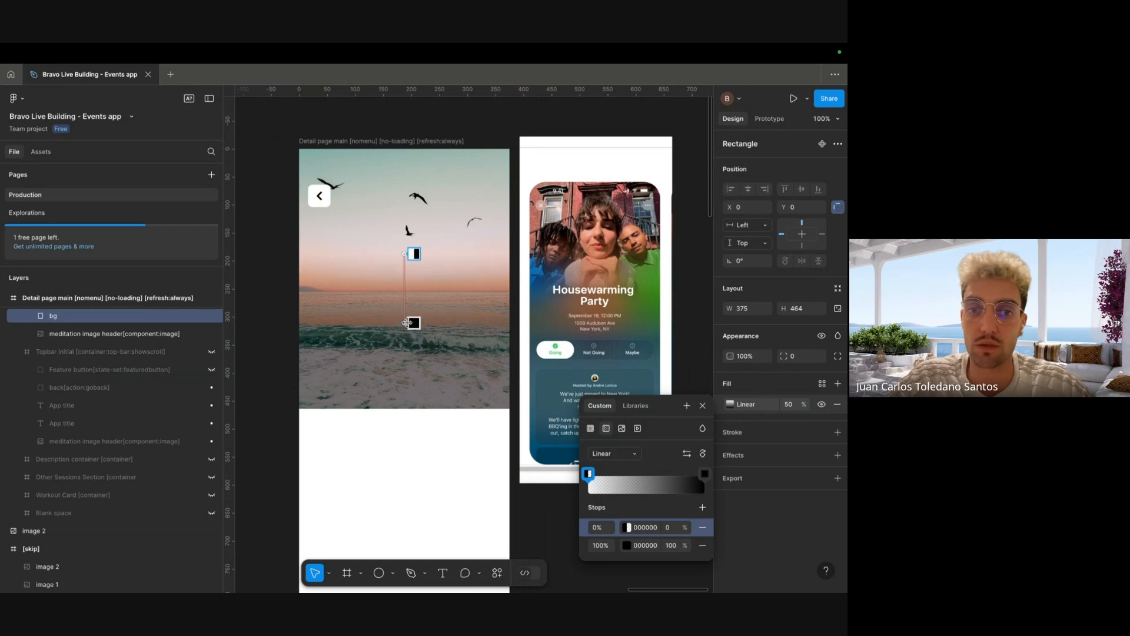
- Set the bg overlay's gradient fill opacity to 70%
{"action": "left_click", "coordinate": [793, 406]}
{"action": "key", "text": "Return"}
{"action": "left_click", "coordinate": [699, 375]}
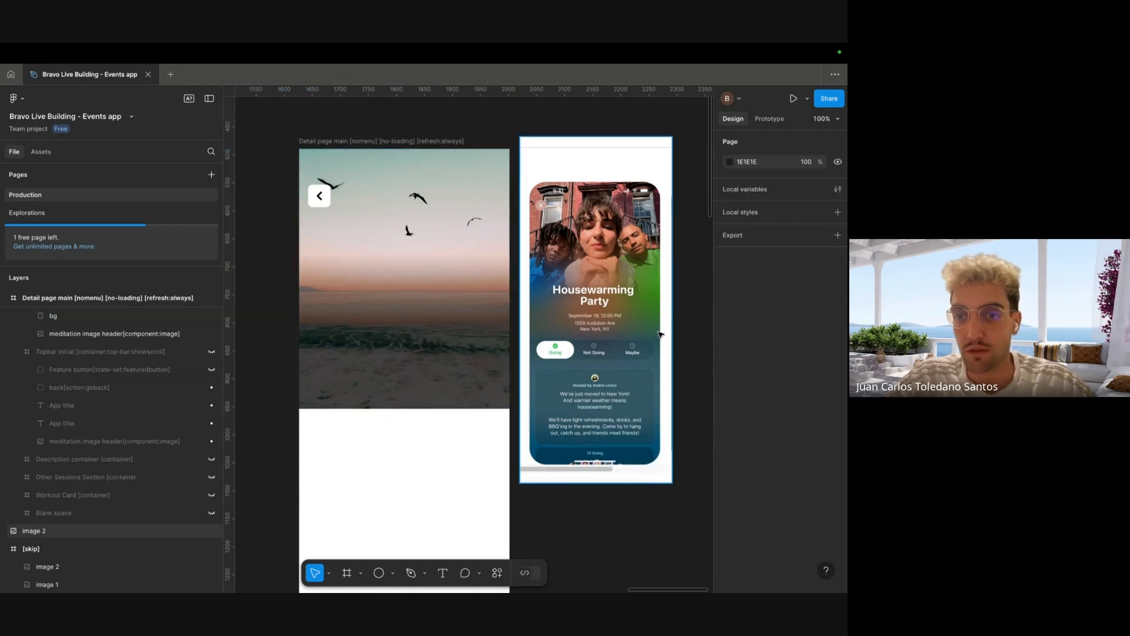
- Copy the event title and date texts from the home page's event card into the detail page's header container
{"action": "left_click_drag", "start_coordinate": [653, 328], "coordinate": [599, 315]}
{"action": "key", "text": "ctrl+plus"}
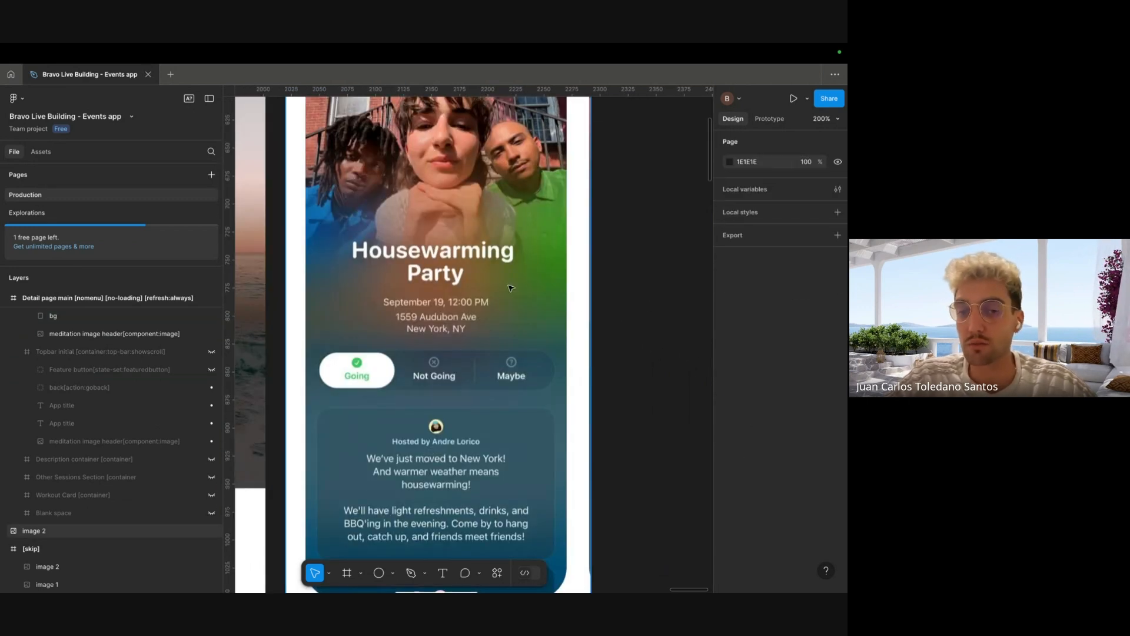
{"action": "key", "text": "ctrl+minus"}
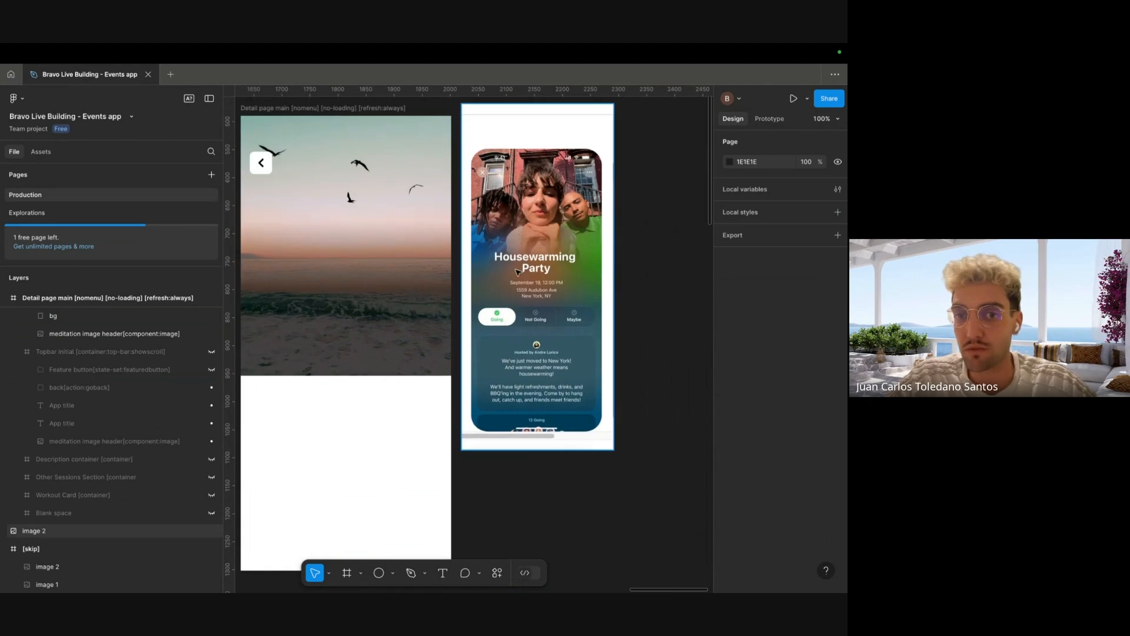
{"action": "scroll", "coordinate": [518, 272], "scroll_direction": "left", "scroll_amount": 2}
{"action": "scroll", "coordinate": [518, 272], "scroll_direction": "down", "scroll_amount": 1}
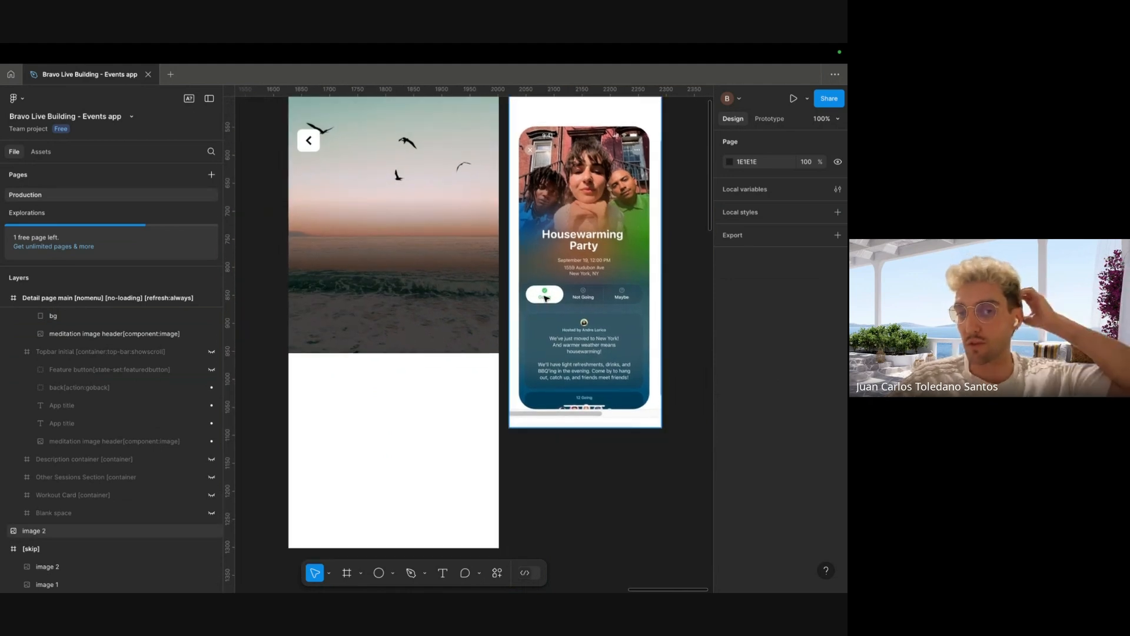
{"action": "scroll", "coordinate": [529, 367], "scroll_direction": "left", "scroll_amount": 1}
{"action": "key", "text": "ctrl+minus"}
{"action": "scroll", "coordinate": [528, 366], "scroll_direction": "left", "scroll_amount": 7}
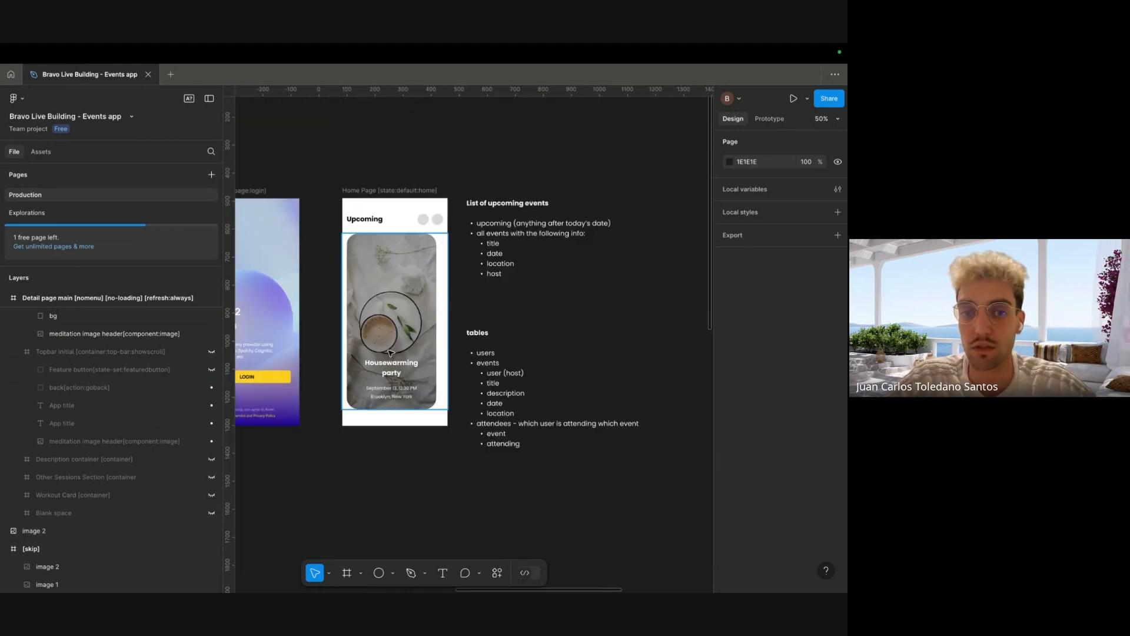
{"action": "left_click", "coordinate": [392, 376], "text": "super"}
{"action": "left_click", "coordinate": [394, 389], "text": "shift"}
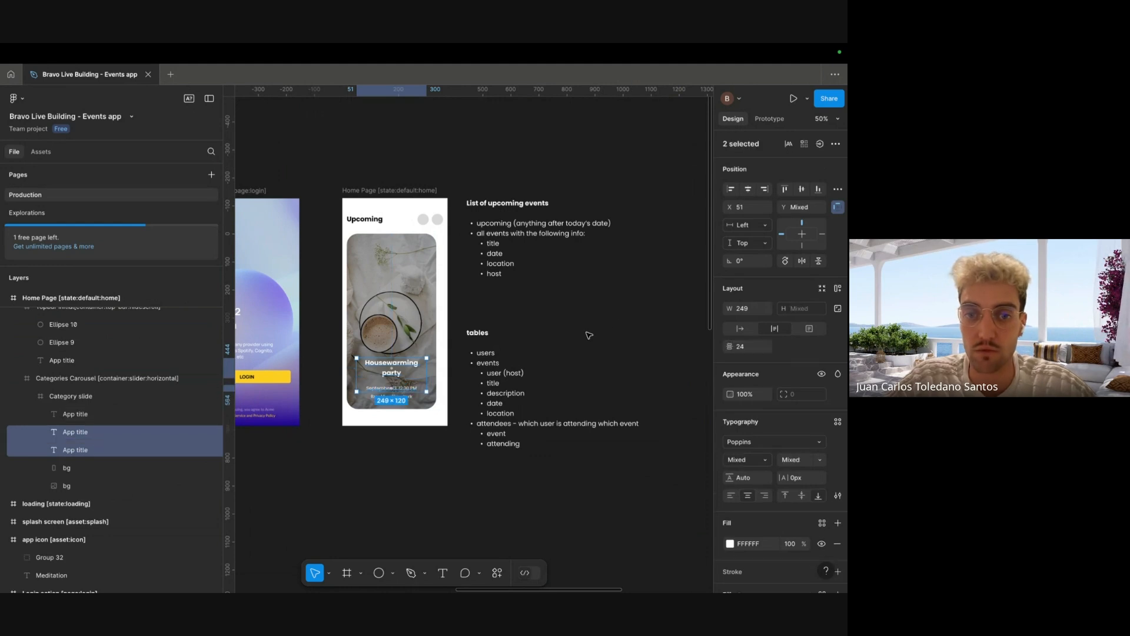
{"action": "scroll", "coordinate": [588, 333], "scroll_direction": "right", "scroll_amount": 6}
{"action": "left_click", "coordinate": [480, 282]}
{"action": "left_click", "coordinate": [482, 320]}
{"action": "key", "text": "super+v"}
- Place the pasted title over the lower header image at X 63, Y 299, with the date close beneath it
{"action": "scroll", "coordinate": [484, 338], "scroll_direction": "up", "scroll_amount": 1}
{"action": "left_click_drag", "start_coordinate": [462, 401], "coordinate": [460, 344]}
{"action": "scroll", "coordinate": [465, 330], "scroll_direction": "up", "scroll_amount": 1}
{"action": "left_click", "coordinate": [460, 342]}
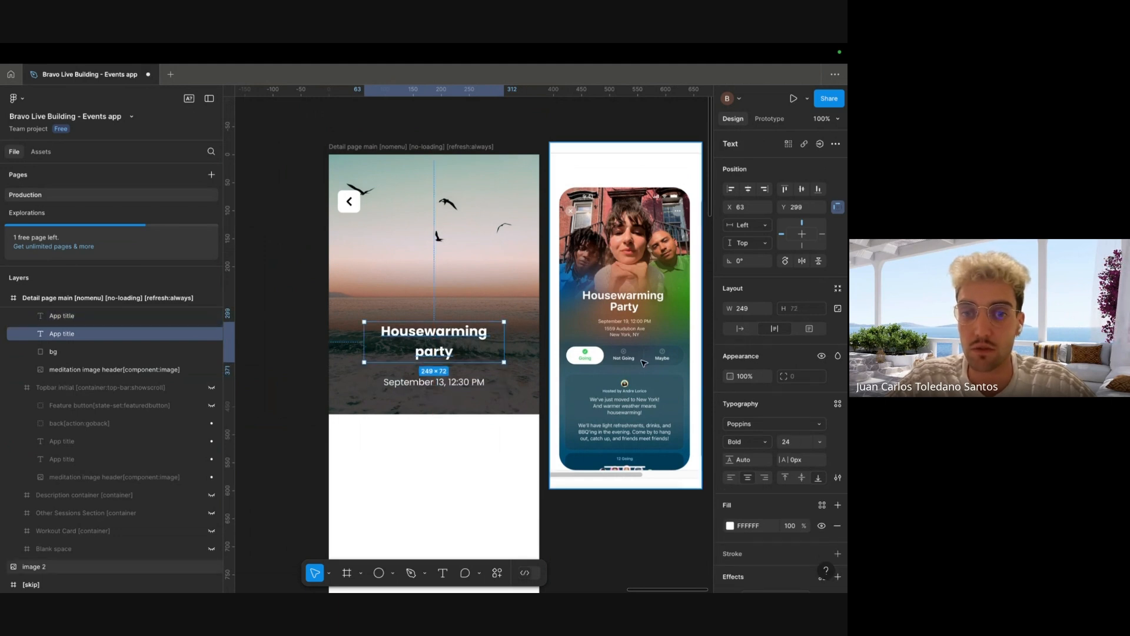
{"action": "left_click_drag", "start_coordinate": [465, 387], "coordinate": [463, 380]}
- Copy the location text from the home page's event card into the header, placed under the date at X 63, Y 414
{"action": "key", "text": "super+minus"}
{"action": "left_click_drag", "start_coordinate": [295, 380], "coordinate": [329, 354]}
{"action": "left_click", "coordinate": [414, 392], "text": "super"}
{"action": "scroll", "coordinate": [560, 309], "scroll_direction": "up", "scroll_amount": 5}
{"action": "left_click", "coordinate": [561, 341], "text": "super"}
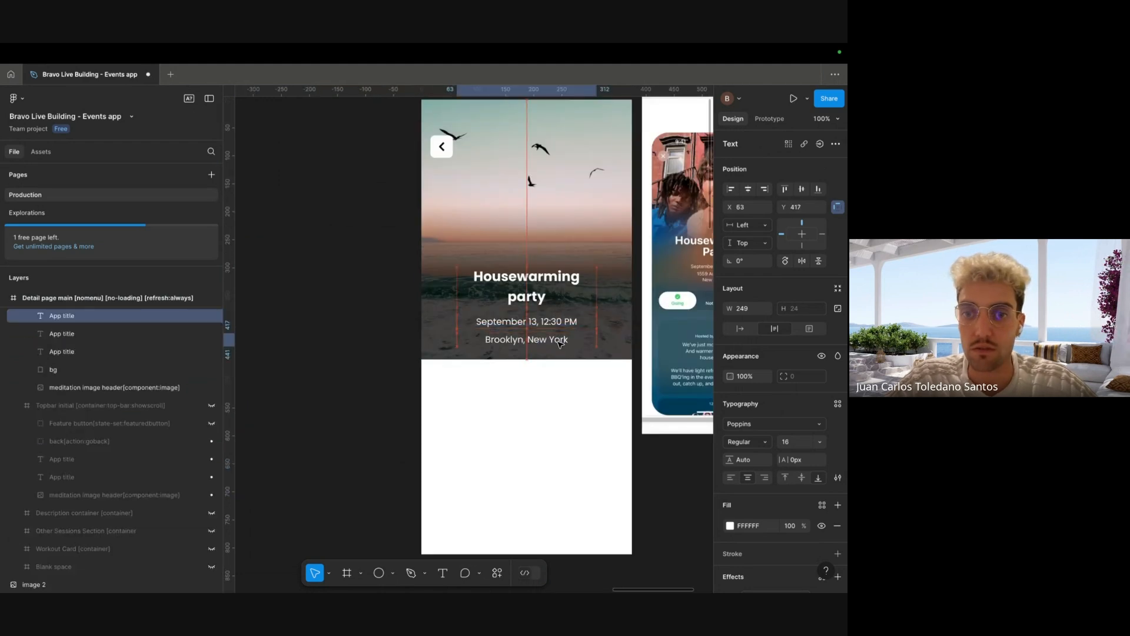
{"action": "left_click_drag", "start_coordinate": [560, 344], "coordinate": [560, 343]}
{"action": "scroll", "coordinate": [560, 343], "scroll_direction": "right", "scroll_amount": 2}
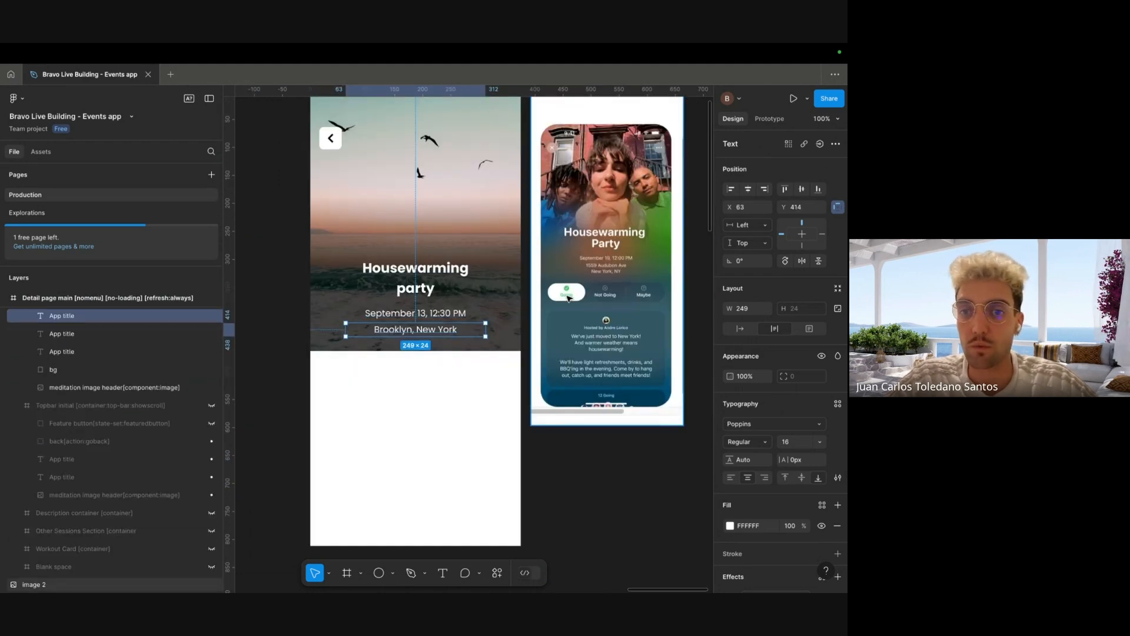
- Duplicate the header's date text onto the white area below the header, at X 45, Y 537
{"action": "key", "text": "shift+Return"}
{"action": "scroll", "coordinate": [617, 287], "scroll_direction": "right", "scroll_amount": 2}
{"action": "scroll", "coordinate": [617, 287], "scroll_direction": "down", "scroll_amount": 1}
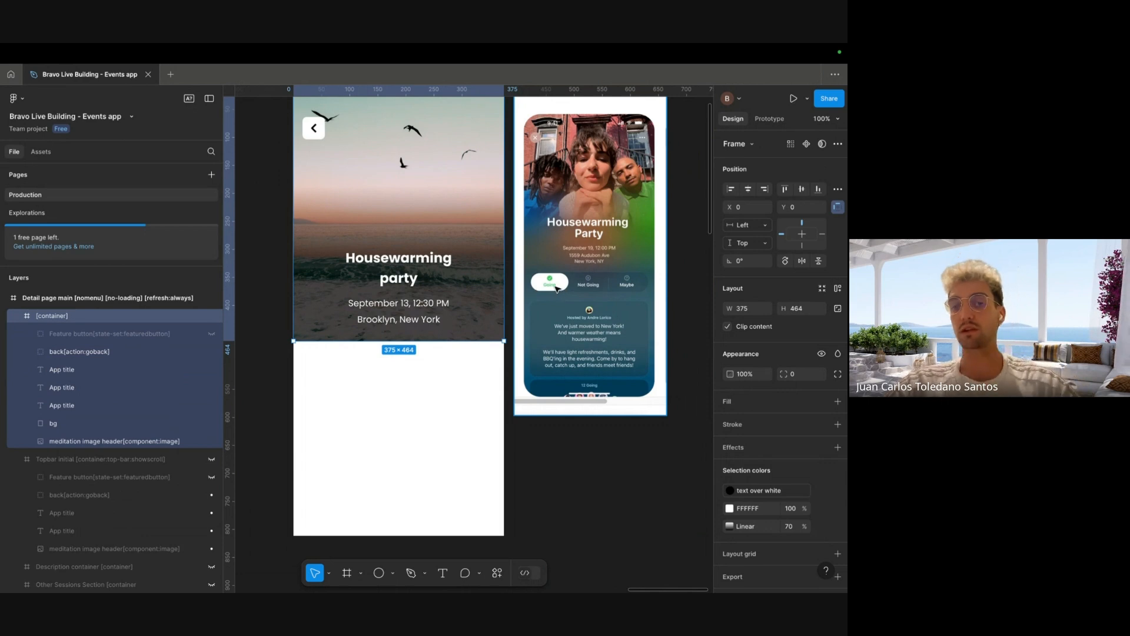
{"action": "left_click", "coordinate": [462, 543]}
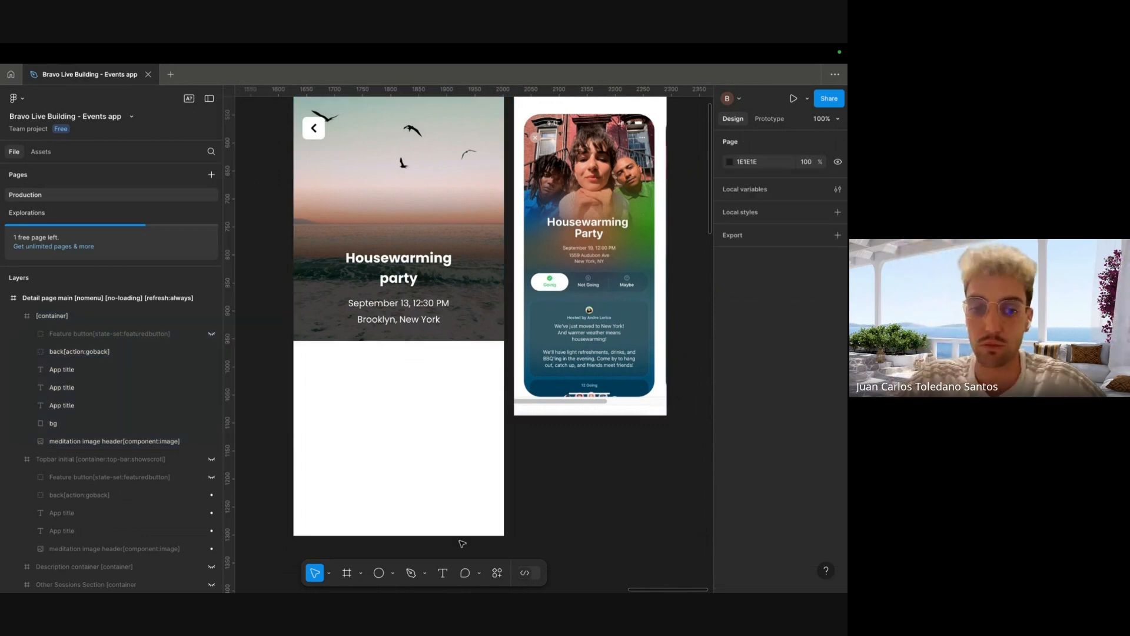
{"action": "left_click", "coordinate": [400, 309]}
{"action": "left_click", "coordinate": [418, 306]}
{"action": "left_click_drag", "start_coordinate": [430, 303], "coordinate": [421, 389], "text": "alt"}
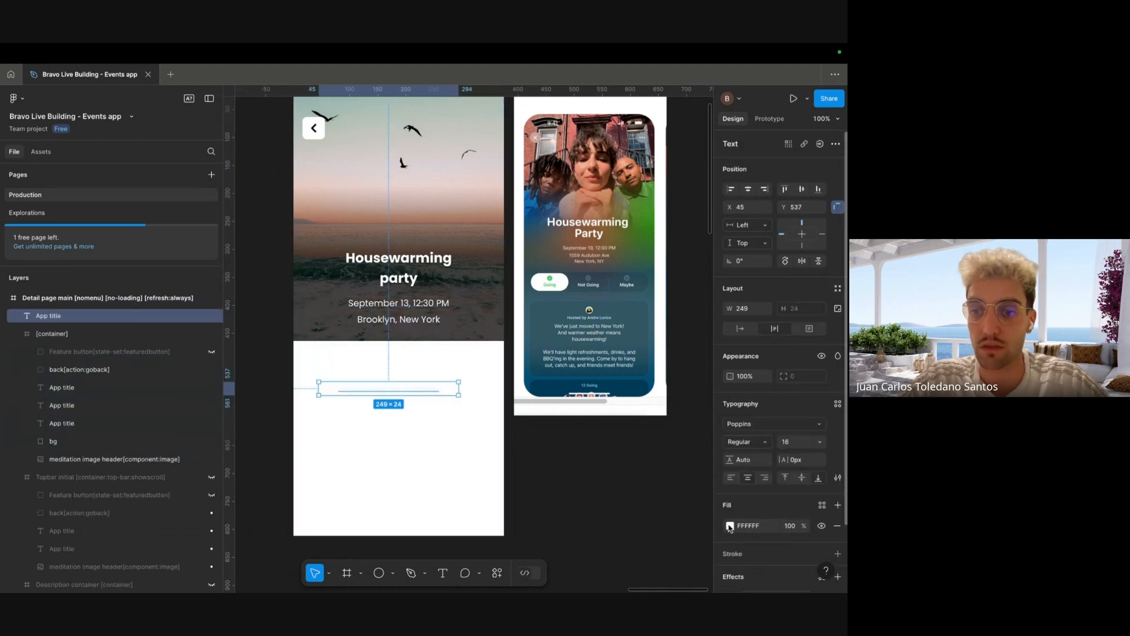
- Set the duplicated text's fill to 00FF26 and its weight to Bold, and remove its drop shadow
{"action": "left_click", "coordinate": [730, 526]}
{"action": "left_click", "coordinate": [644, 474]}
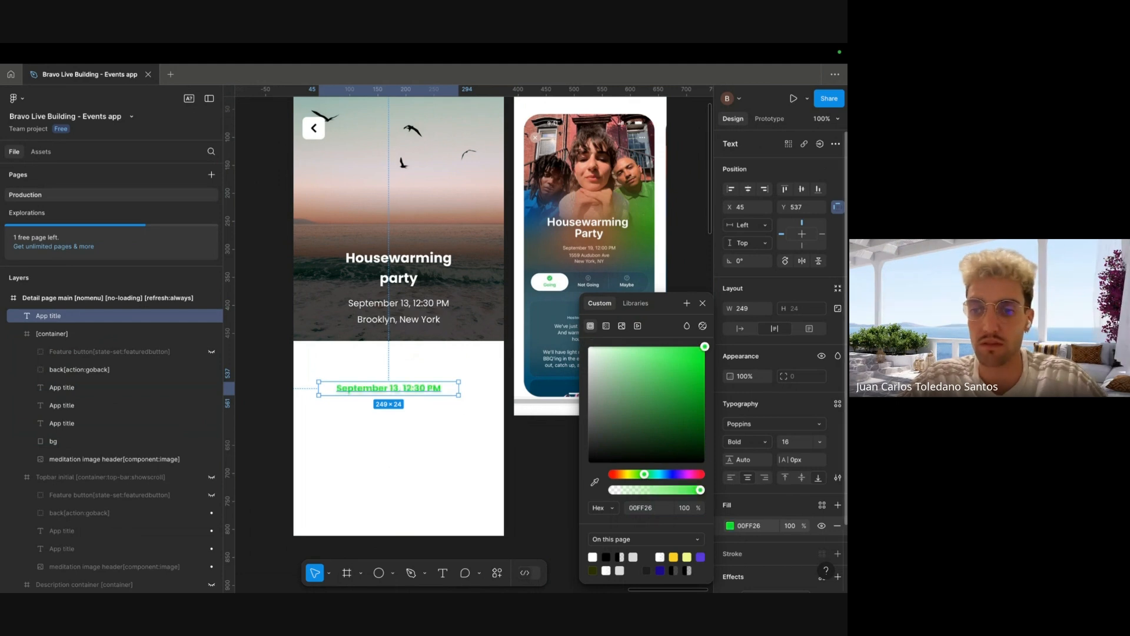
{"action": "scroll", "coordinate": [781, 362], "scroll_direction": "down", "scroll_amount": 2}
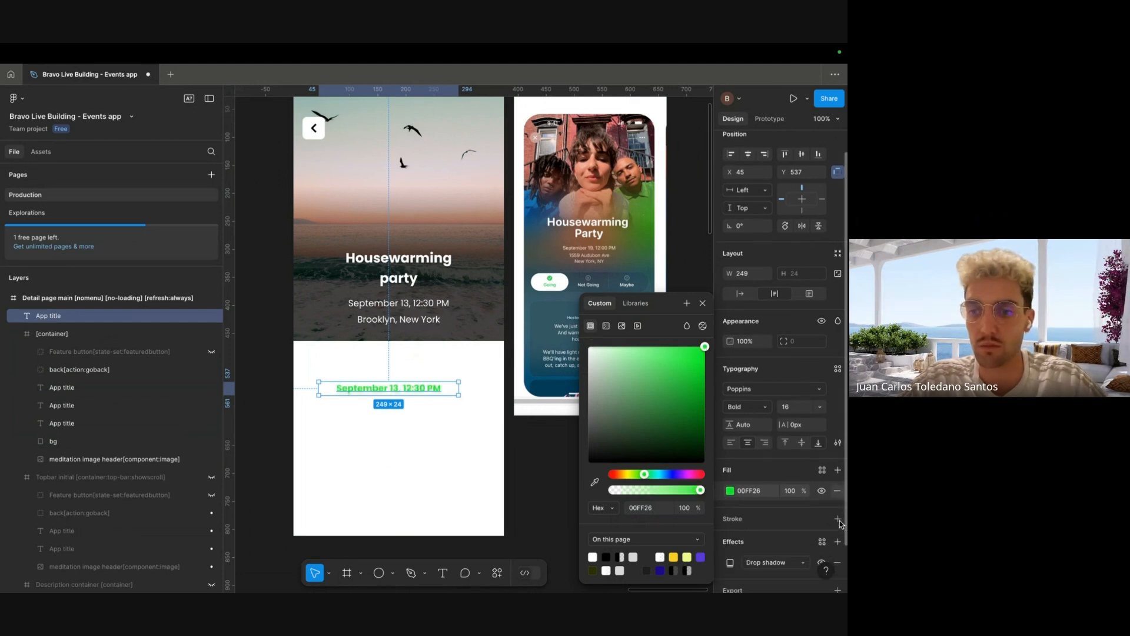
- Turn the text into a "Going" auto layout button 89 wide with a corner radius of 32, placed at X 63, Y 499
{"action": "key", "text": "Escape"}
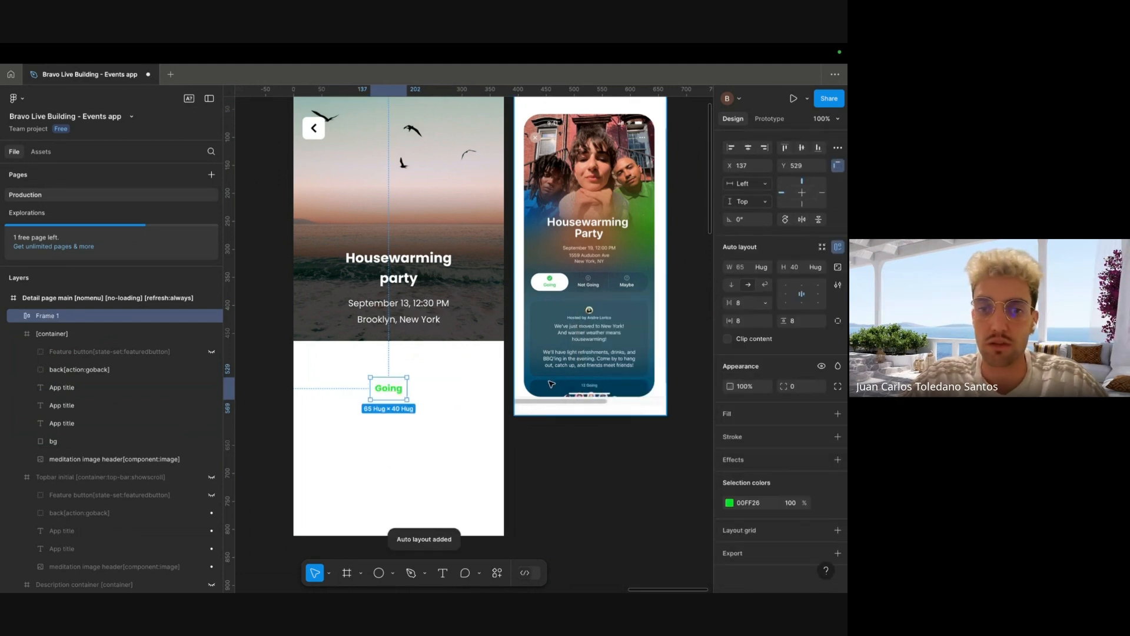
{"action": "left_click", "coordinate": [802, 387]}
{"action": "type", "text": "24"}
{"action": "key", "text": "Return"}
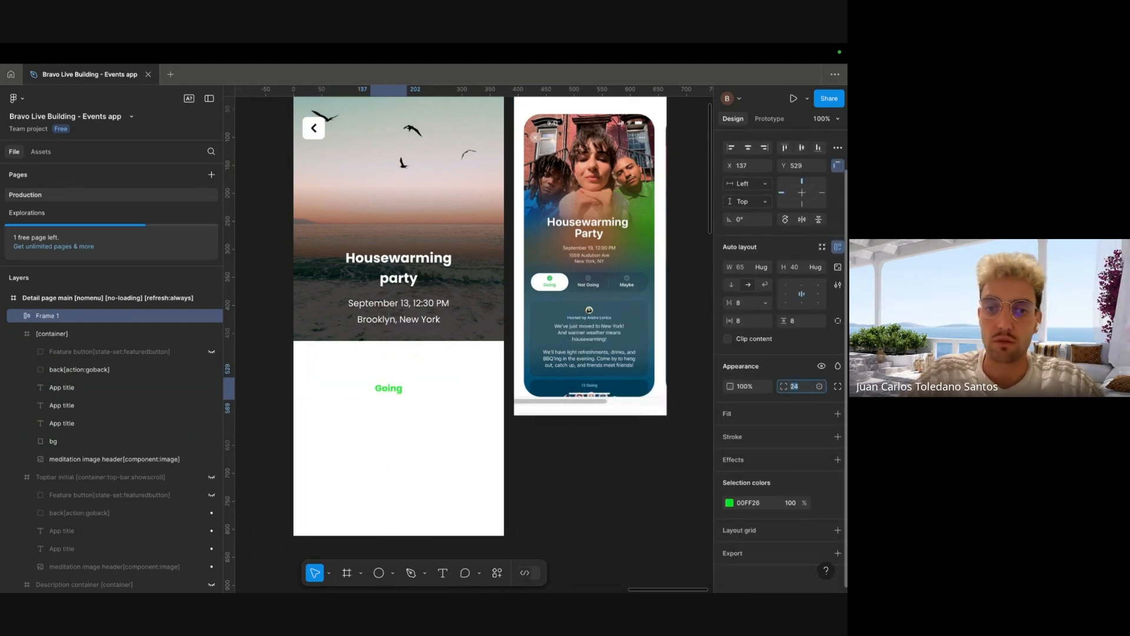
{"action": "left_click_drag", "start_coordinate": [410, 387], "coordinate": [355, 370]}
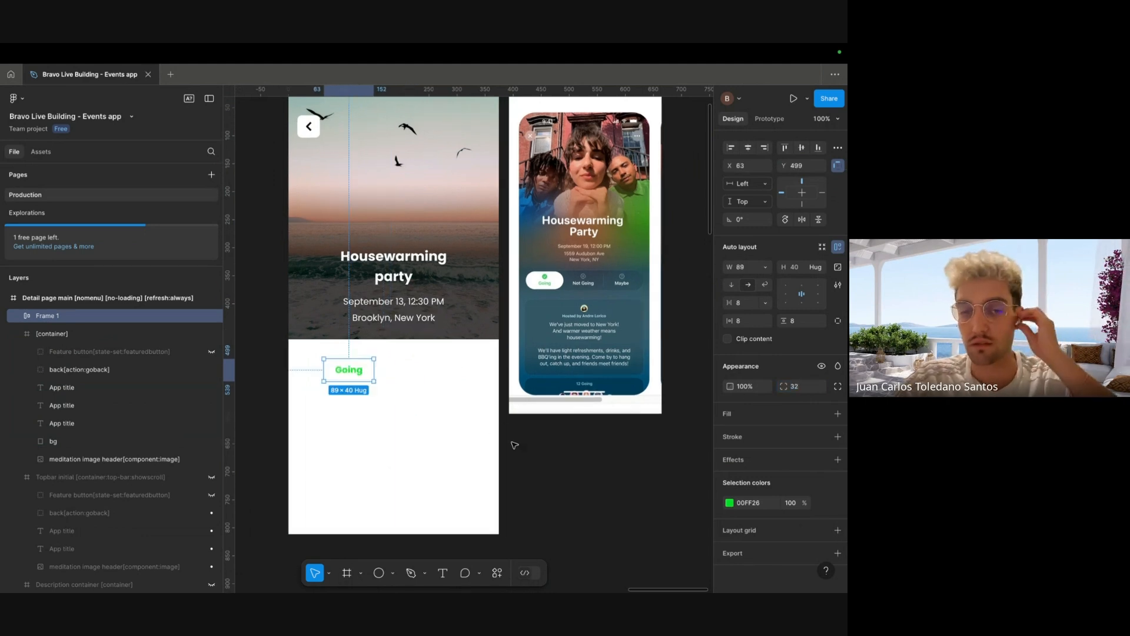
- Give the "Going" button's frame a white FFFFFF fill
{"action": "scroll", "coordinate": [542, 456], "scroll_direction": "left", "scroll_amount": 1}
{"action": "double_click", "coordinate": [356, 382]}
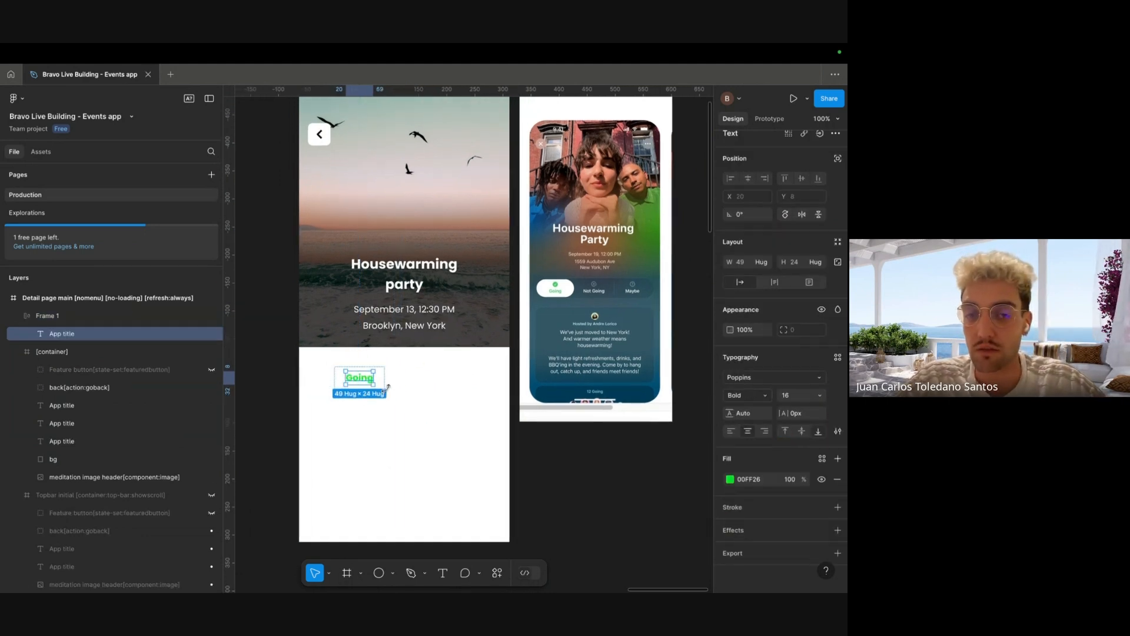
{"action": "scroll", "coordinate": [418, 417], "scroll_direction": "up", "scroll_amount": 1}
{"action": "left_click", "coordinate": [384, 388]}
{"action": "double_click", "coordinate": [377, 386]}
{"action": "left_click", "coordinate": [385, 387]}
{"action": "scroll", "coordinate": [446, 381], "scroll_direction": "left", "scroll_amount": 2}
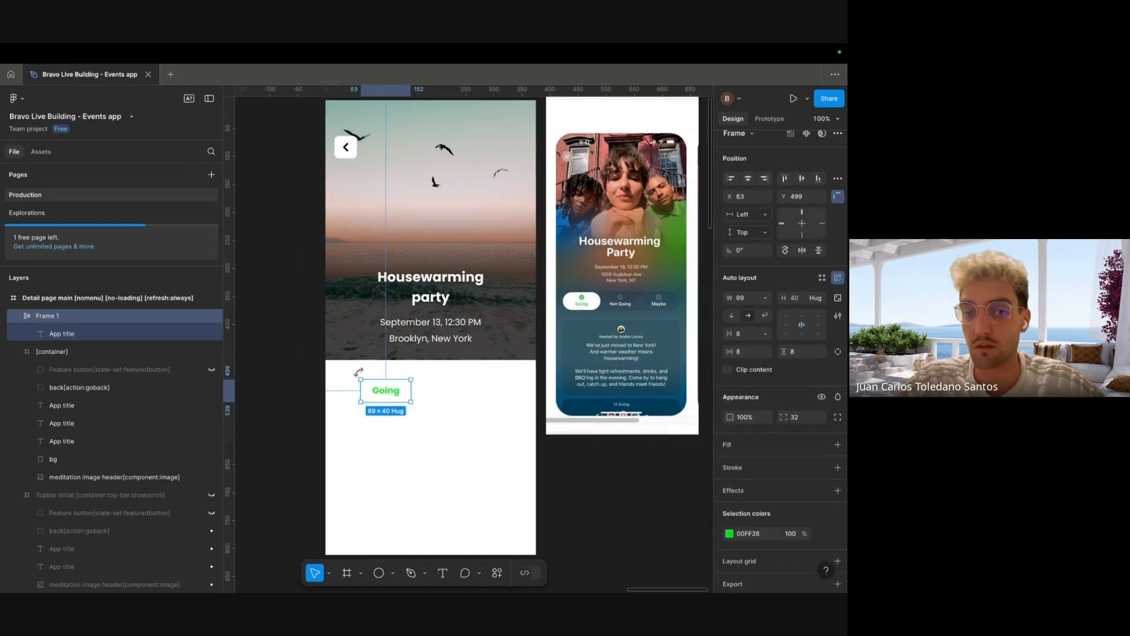
{"action": "scroll", "coordinate": [423, 395], "scroll_direction": "right", "scroll_amount": 2}
{"action": "scroll", "coordinate": [423, 395], "scroll_direction": "down", "scroll_amount": 2}
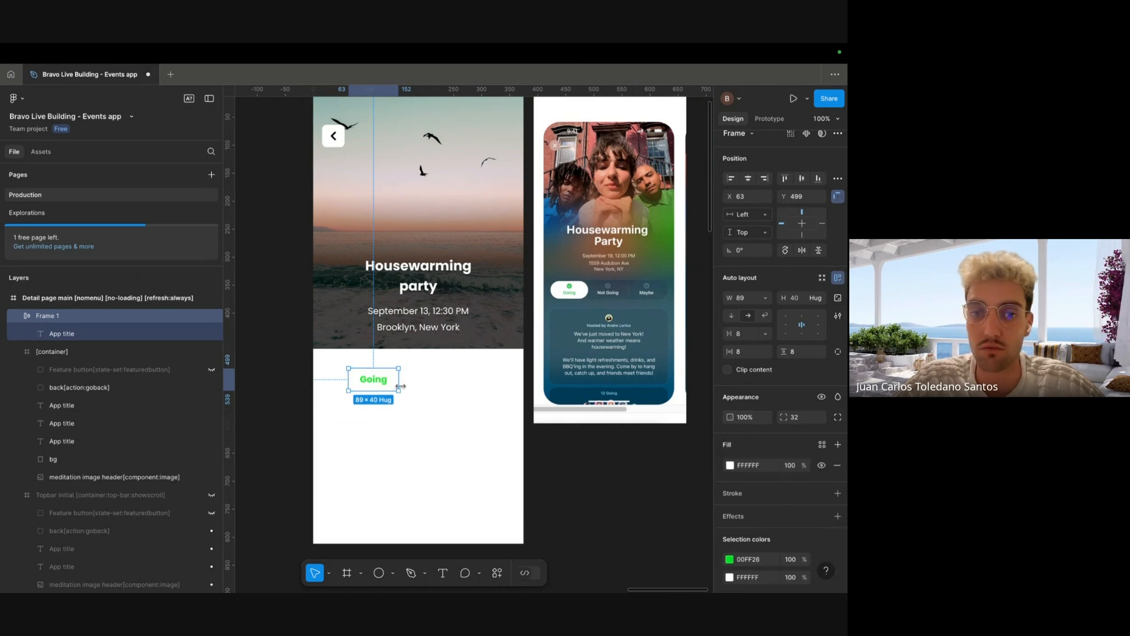
- Darken the "Going" label's fill to 00C01D
{"action": "key", "text": "Return"}
{"action": "left_click", "coordinate": [730, 479]}
{"action": "left_click_drag", "start_coordinate": [707, 397], "coordinate": [706, 375]}
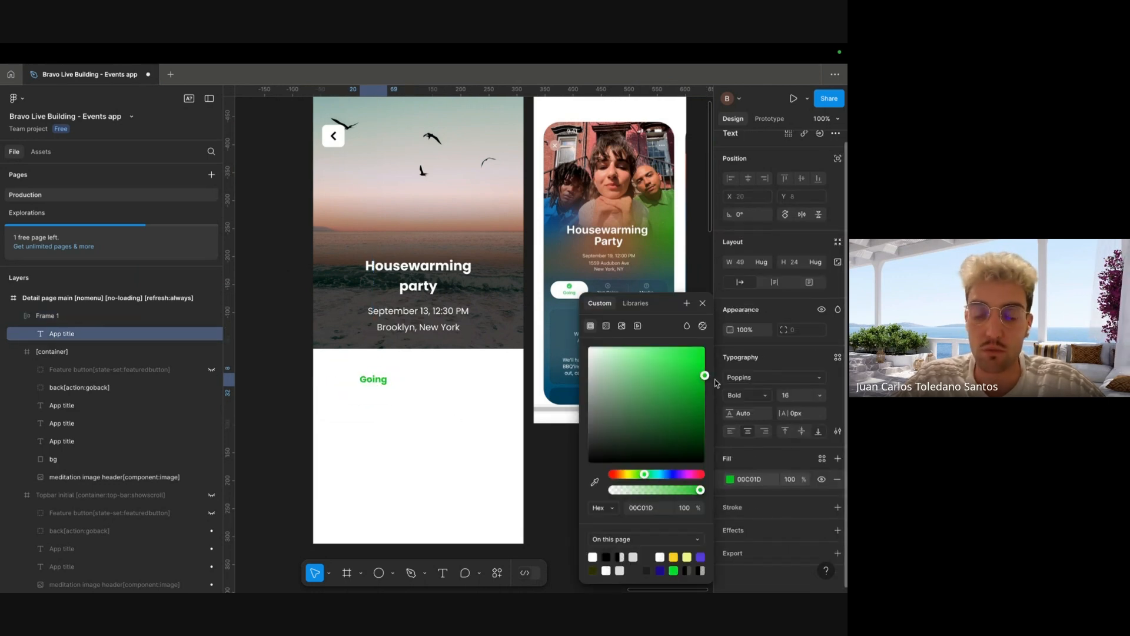
{"action": "left_click", "coordinate": [460, 385]}
{"action": "scroll", "coordinate": [436, 384], "scroll_direction": "right", "scroll_amount": 3}
{"action": "scroll", "coordinate": [436, 384], "scroll_direction": "up", "scroll_amount": 1}
{"action": "scroll", "coordinate": [408, 382], "scroll_direction": "left", "scroll_amount": 3}
{"action": "left_click", "coordinate": [389, 385]}
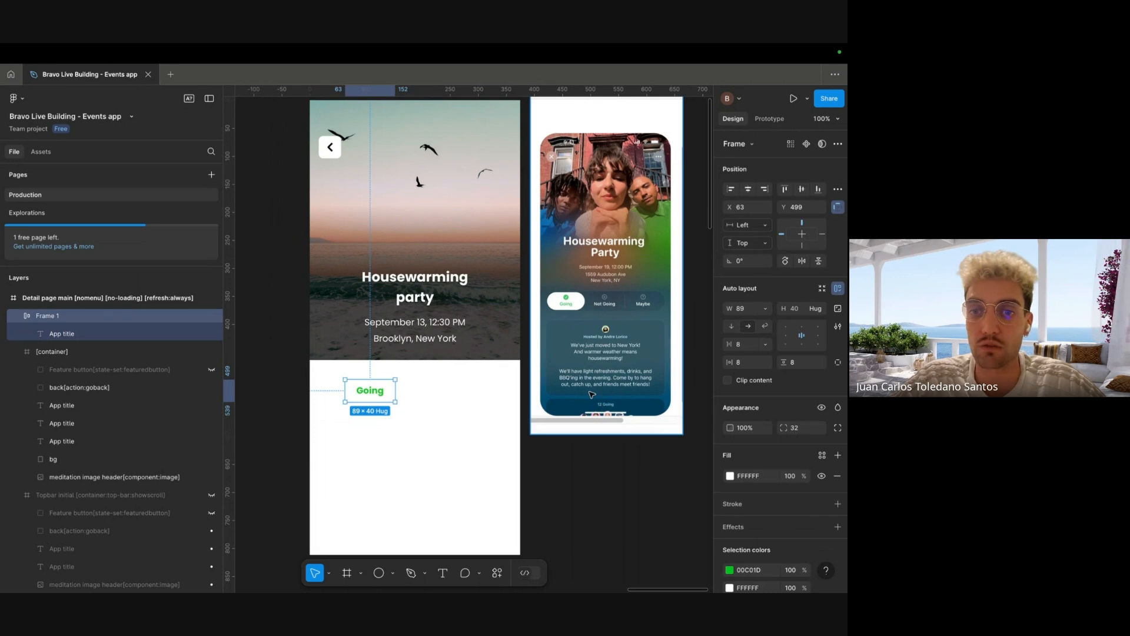
{"action": "scroll", "coordinate": [464, 362], "scroll_direction": "down", "scroll_amount": 1}
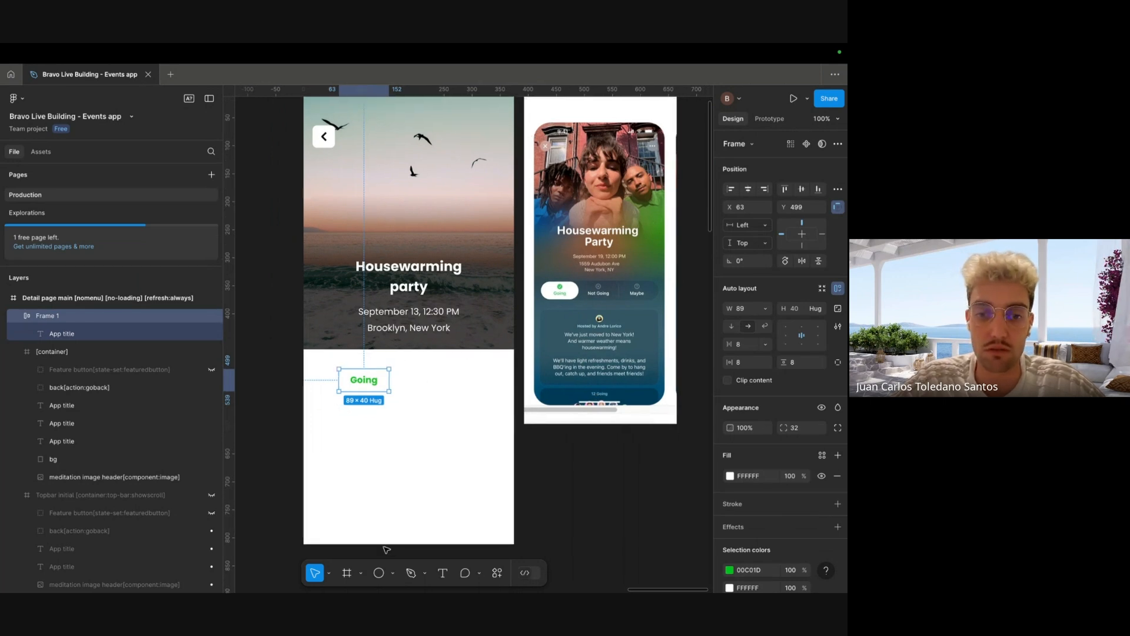
- Draw a 375 × 91 frame directly below the header at X 0, Y 464, and order it behind the "Going" button
{"action": "left_click", "coordinate": [392, 575]}
{"action": "key", "text": "f"}
{"action": "mouse_move", "coordinate": [304, 349]}
{"action": "left_mouse_down"}
{"action": "mouse_move", "coordinate": [513, 424]}
{"action": "mouse_move", "coordinate": [514, 400]}
{"action": "left_mouse_up"}
{"action": "left_click_drag", "start_coordinate": [379, 384], "coordinate": [371, 379]}
{"action": "left_click", "coordinate": [457, 371]}
{"action": "left_click", "coordinate": [361, 376]}
{"action": "left_click_drag", "start_coordinate": [77, 368], "coordinate": [38, 352]}
{"action": "left_click", "coordinate": [20, 370]}
{"action": "left_click", "coordinate": [19, 371]}
{"action": "left_click", "coordinate": [451, 380]}
- Give the new frame a 375B6A fill sampled from the reference screenshot
{"action": "left_click", "coordinate": [838, 401]}
{"action": "left_click", "coordinate": [730, 422]}
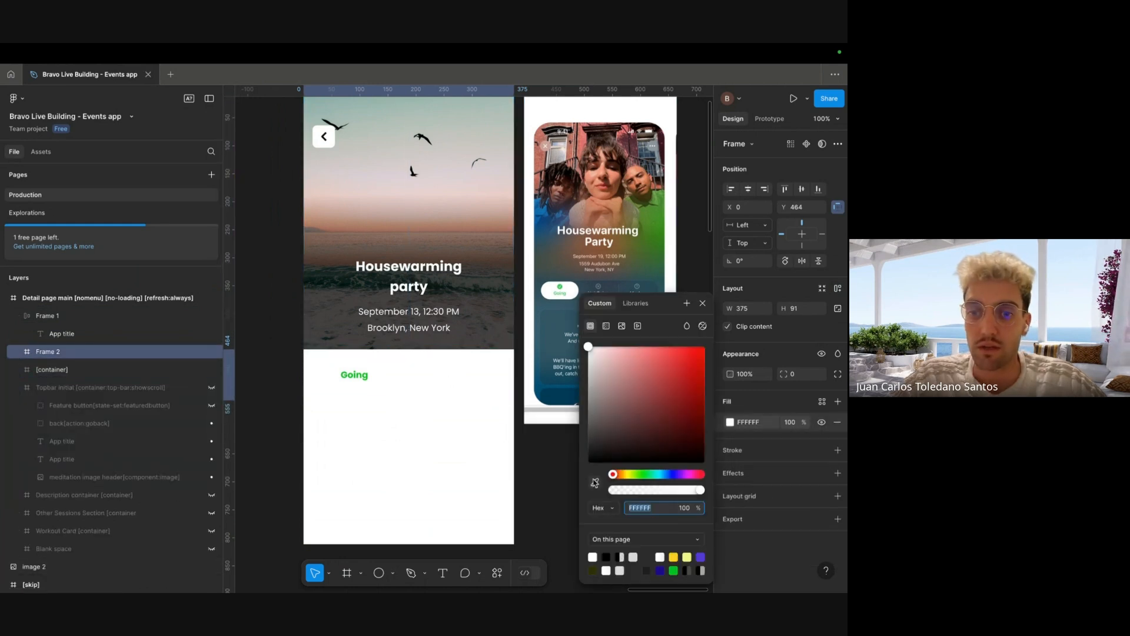
{"action": "left_click", "coordinate": [595, 482]}
{"action": "left_click", "coordinate": [609, 333]}
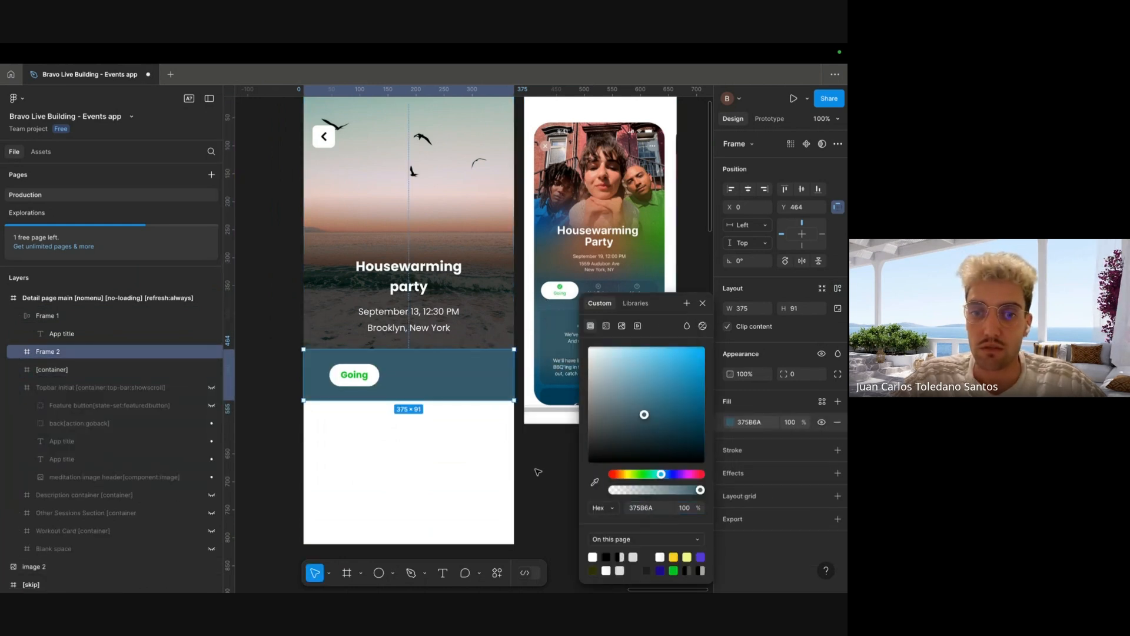
- Duplicate the blue frame directly beneath itself at Y 555 and make the copy 257 high
{"action": "left_click", "coordinate": [537, 471]}
{"action": "scroll", "coordinate": [500, 424], "scroll_direction": "down", "scroll_amount": 1}
{"action": "left_click_drag", "start_coordinate": [462, 375], "coordinate": [457, 534], "text": "alt"}
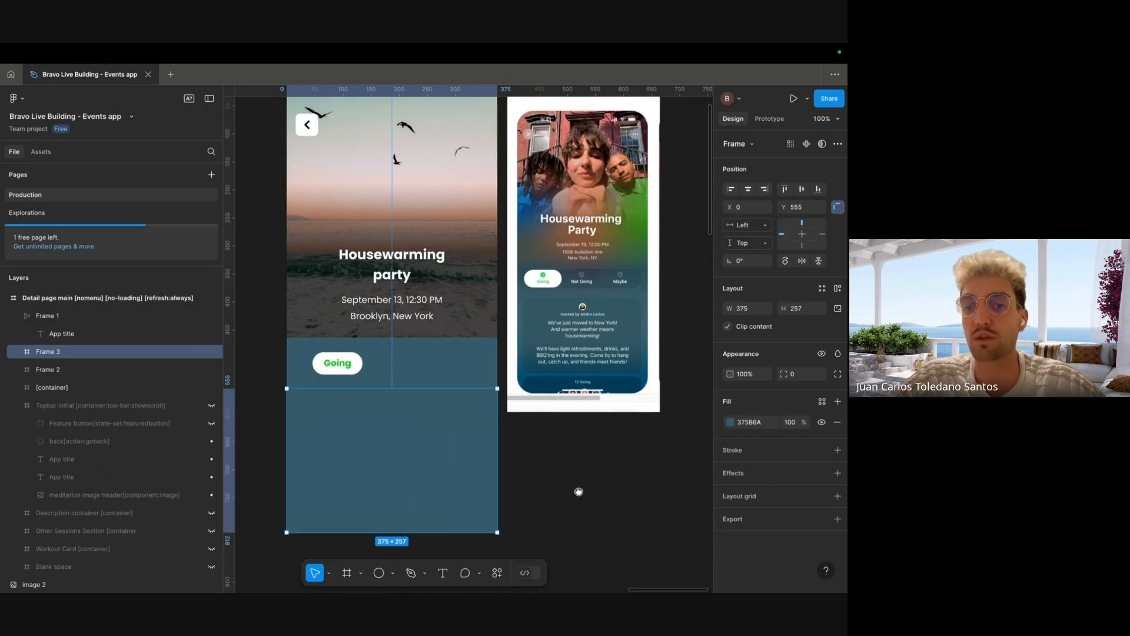
- Change the lower frame's fill to a vertical linear gradient from 375B6A to 052938
{"action": "scroll", "coordinate": [578, 492], "scroll_direction": "down", "scroll_amount": 1}
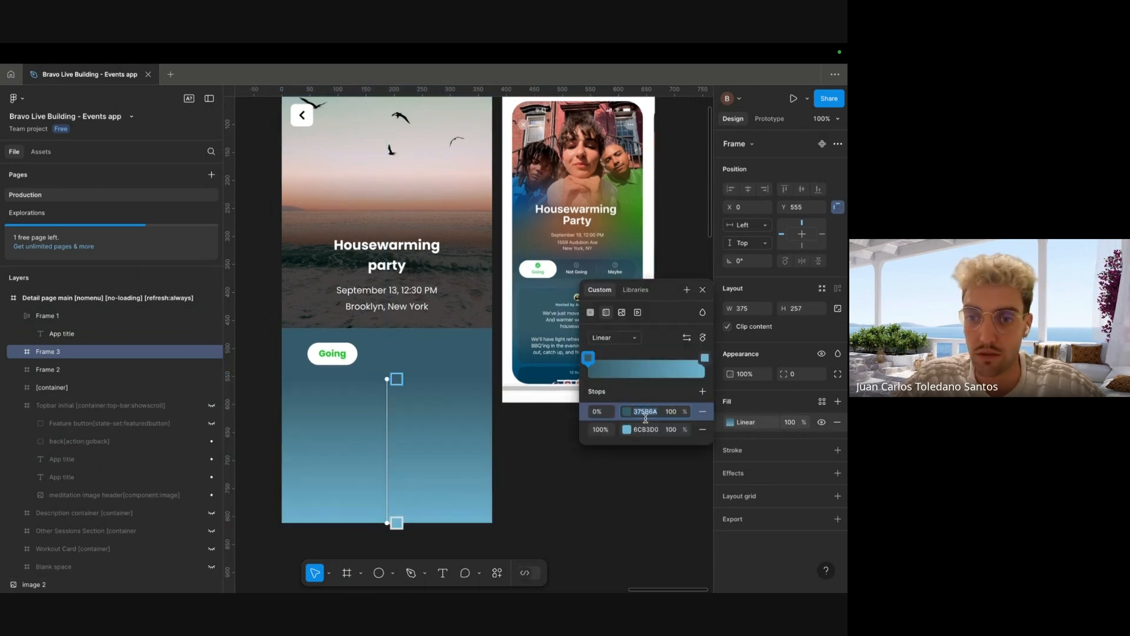
{"action": "left_click", "coordinate": [650, 426]}
{"action": "left_click", "coordinate": [627, 412]}
{"action": "left_click", "coordinate": [642, 430]}
{"action": "key", "text": "super+v"}
{"action": "key", "text": "Return"}
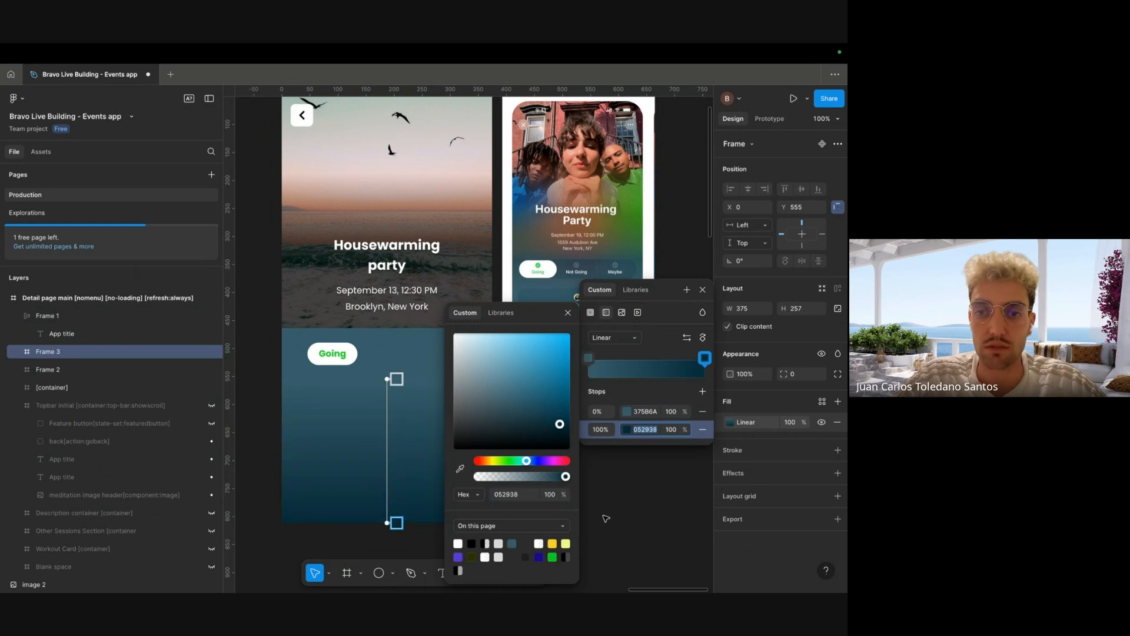
{"action": "left_click", "coordinate": [640, 510]}
- Draw a 375 × 95 rectangle across the bottom of the header image at Y 369 and fill it with 375B6A
{"action": "scroll", "coordinate": [570, 457], "scroll_direction": "up", "scroll_amount": 1}
{"action": "key", "text": "r"}
{"action": "left_click_drag", "start_coordinate": [280, 293], "coordinate": [491, 347]}
{"action": "key", "text": "i"}
{"action": "left_click", "coordinate": [498, 393]}
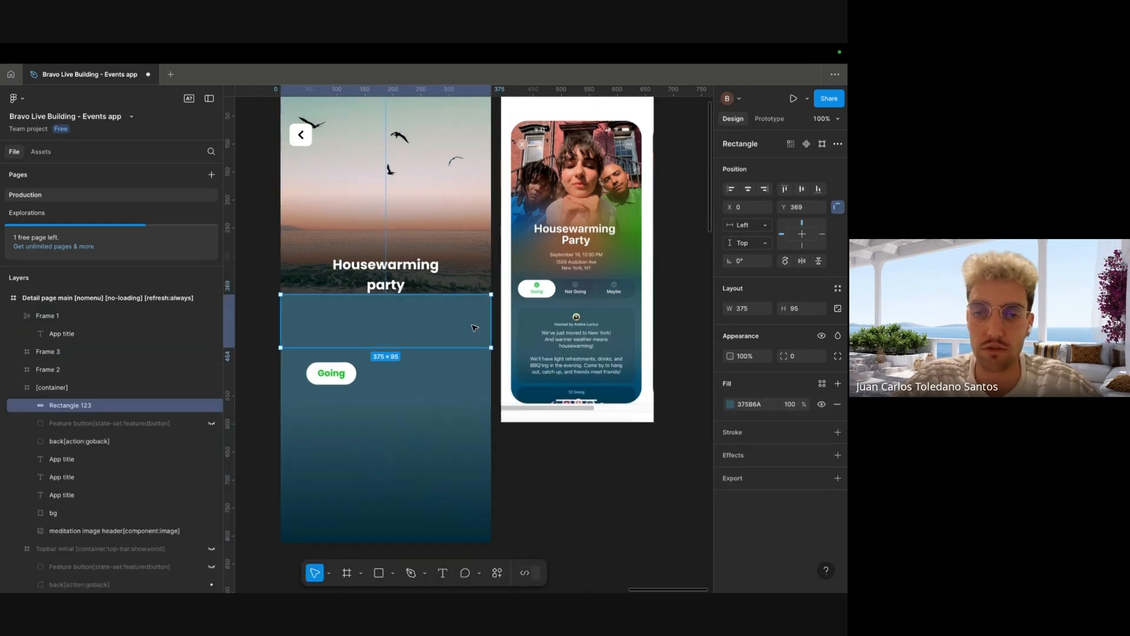
- Turn the rectangle's fill into a vertical linear gradient and send it, with the bg and header image layers, behind the event texts
{"action": "left_click", "coordinate": [730, 405]}
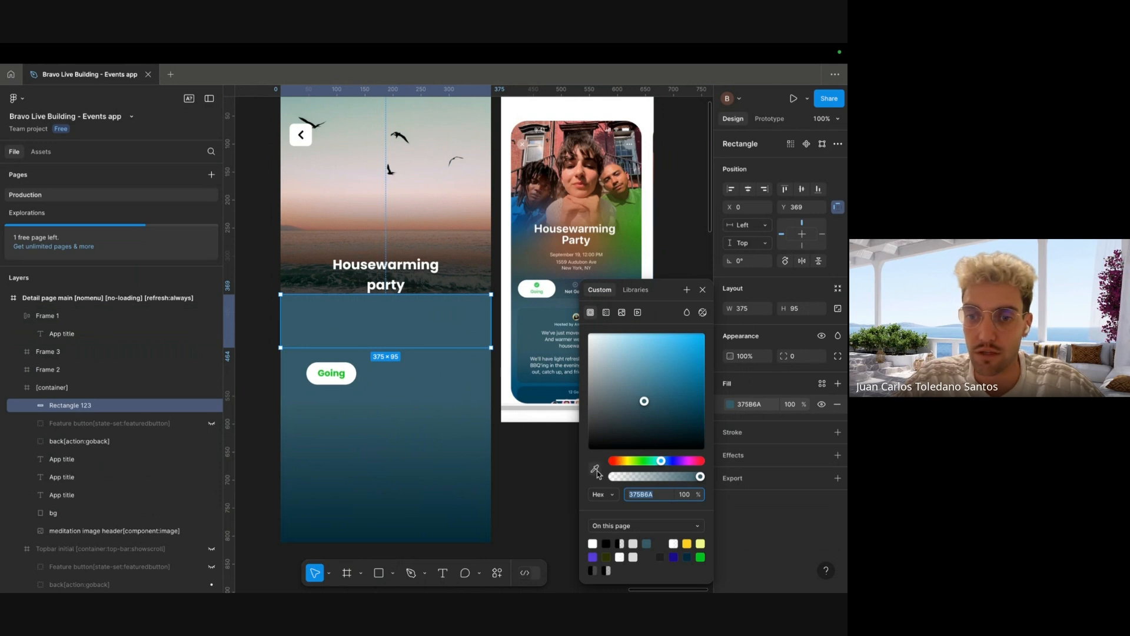
{"action": "left_click", "coordinate": [606, 312]}
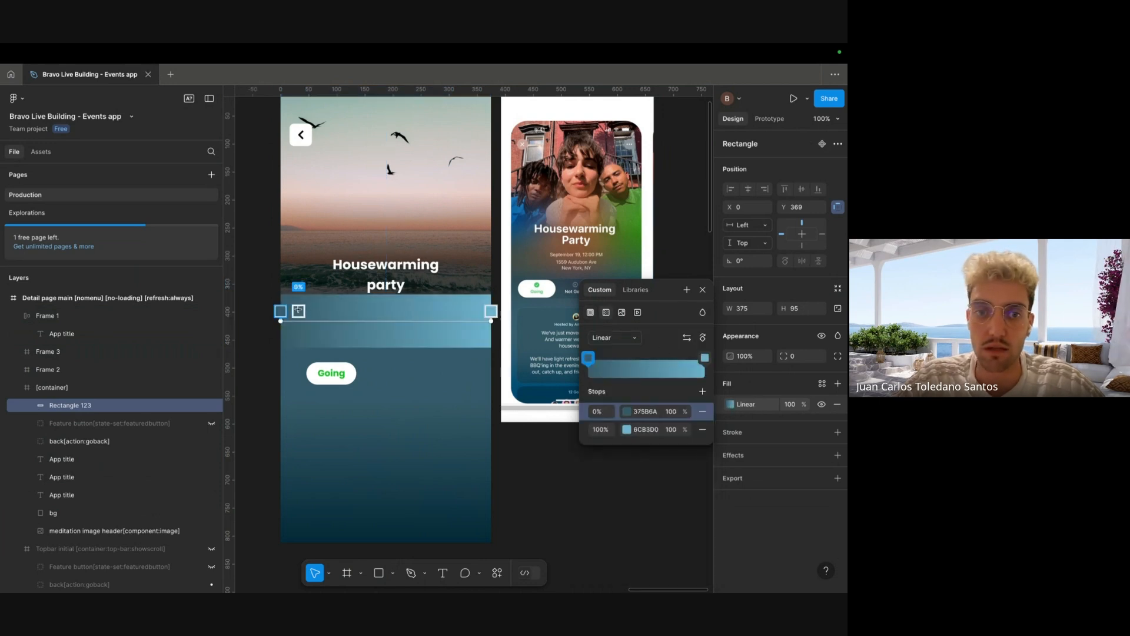
{"action": "left_click_drag", "start_coordinate": [282, 319], "coordinate": [389, 294]}
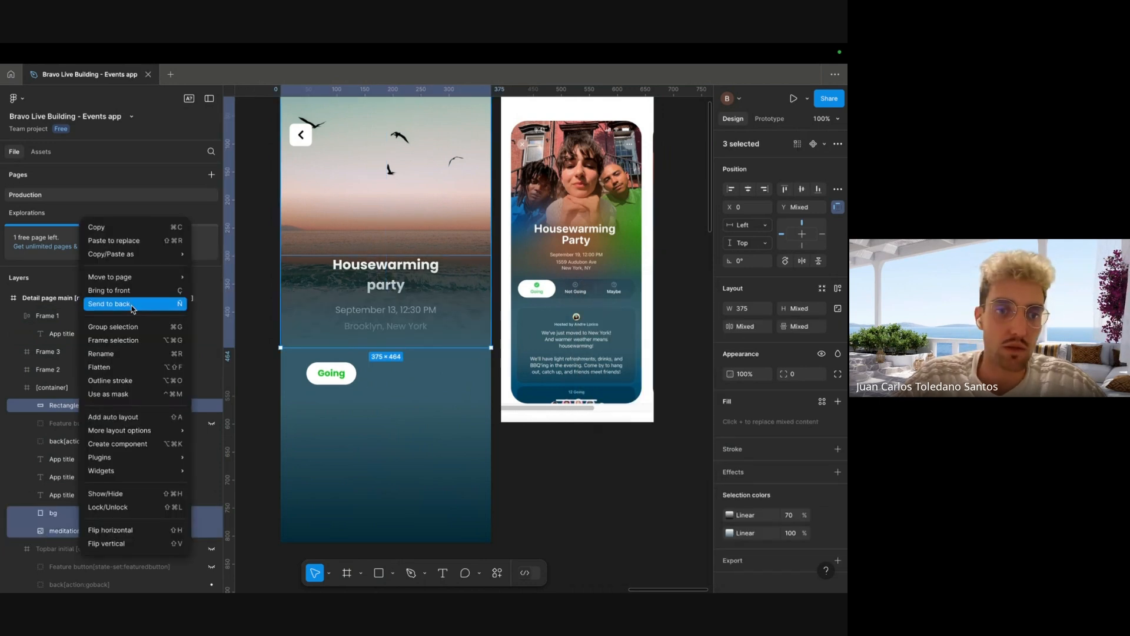
{"action": "left_click", "coordinate": [133, 305]}
{"action": "left_click", "coordinate": [483, 301]}
- Duplicate the "Going" button as "Not going" and "Maybe", and centre the row with each button 104 wide and gaps of 12
{"action": "left_click", "coordinate": [327, 363]}
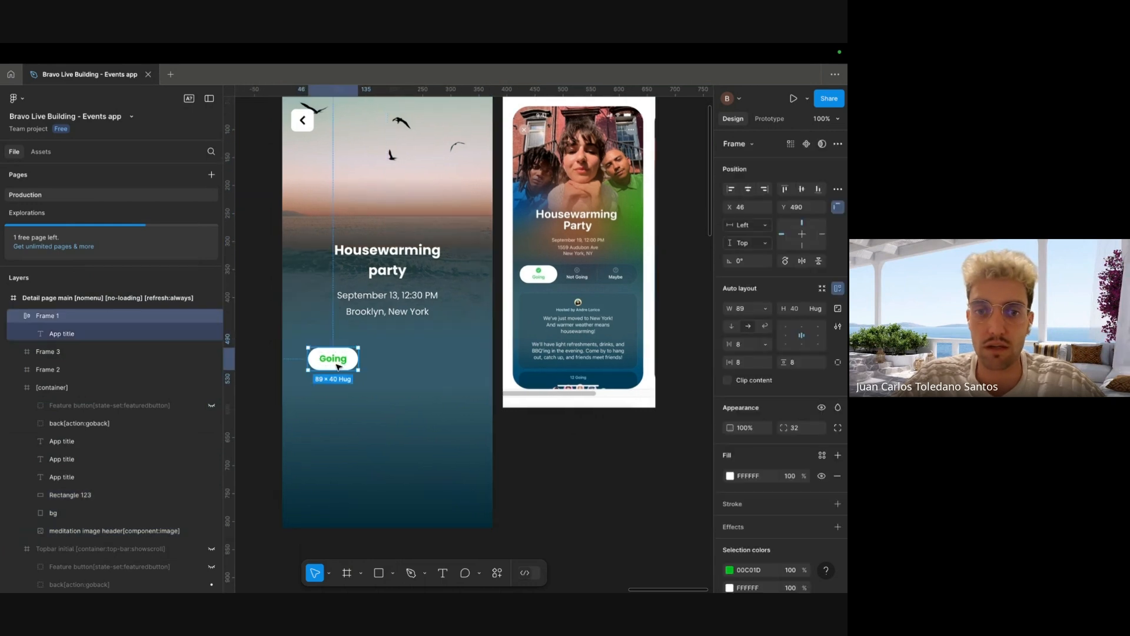
{"action": "left_click_drag", "start_coordinate": [327, 362], "coordinate": [383, 361]}
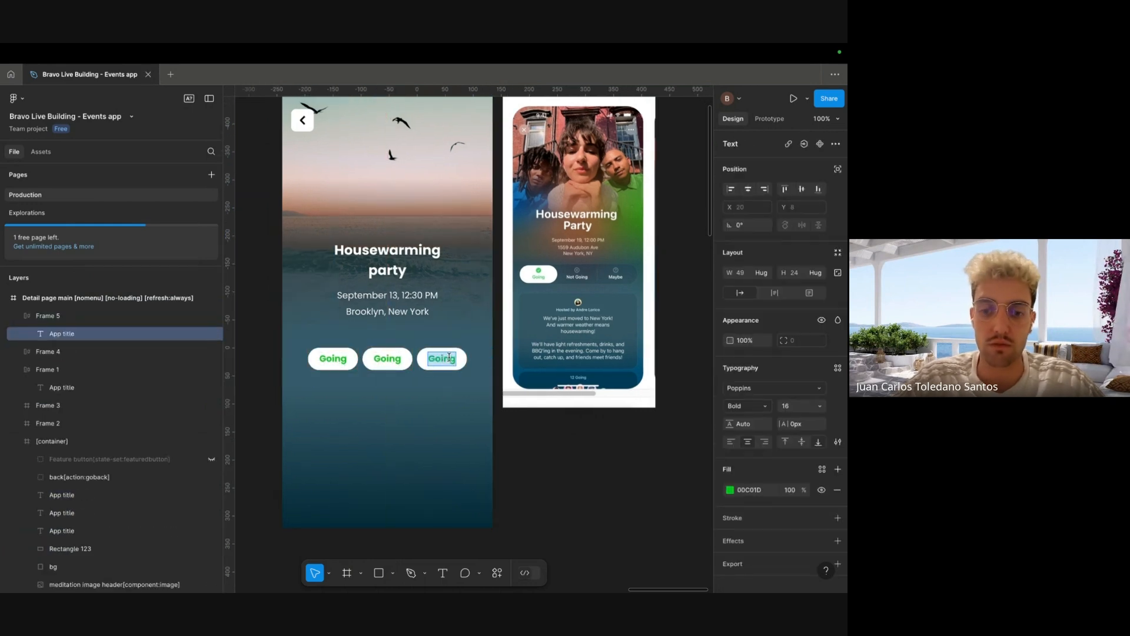
{"action": "left_click", "coordinate": [393, 357]}
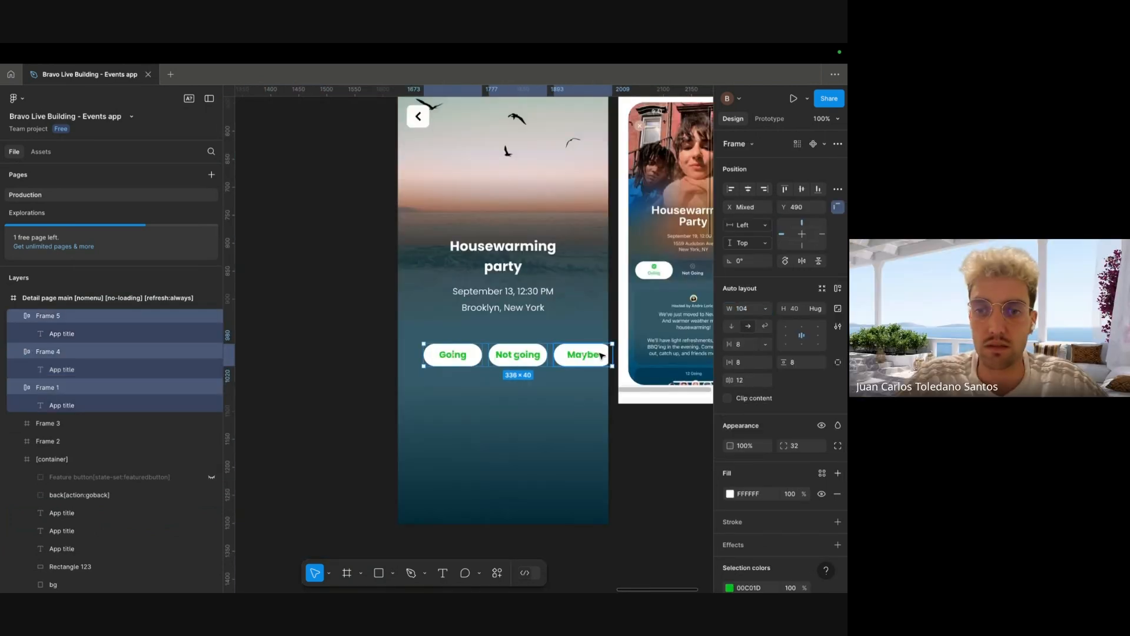
{"action": "left_click_drag", "start_coordinate": [601, 356], "coordinate": [589, 355]}
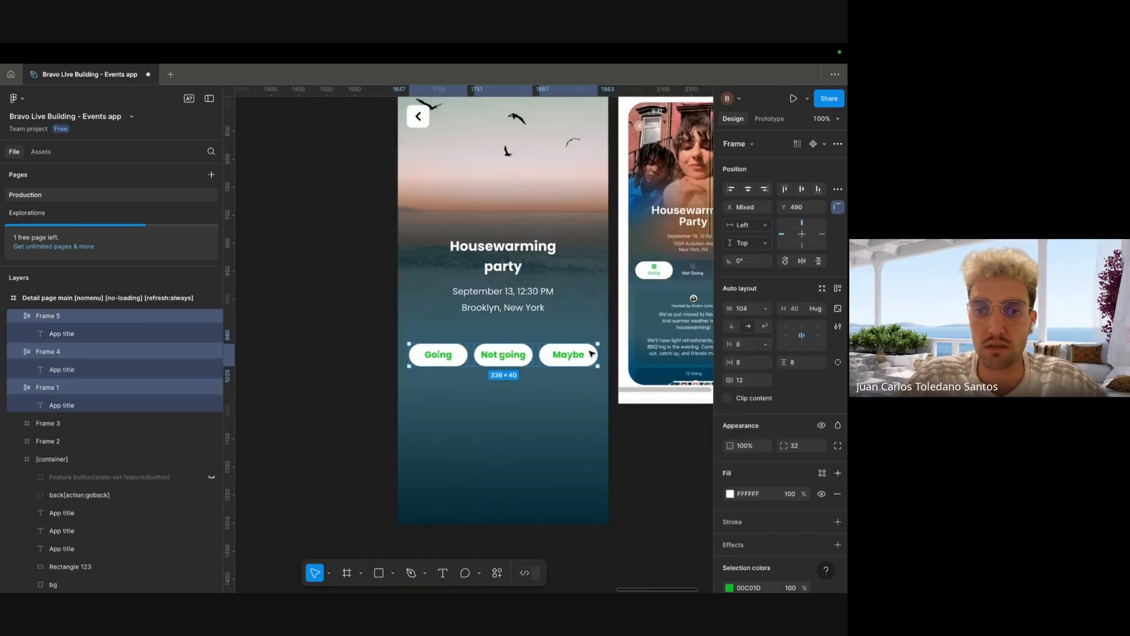
{"action": "scroll", "coordinate": [518, 324], "scroll_direction": "right", "scroll_amount": 3}
{"action": "scroll", "coordinate": [429, 359], "scroll_direction": "right", "scroll_amount": 2}
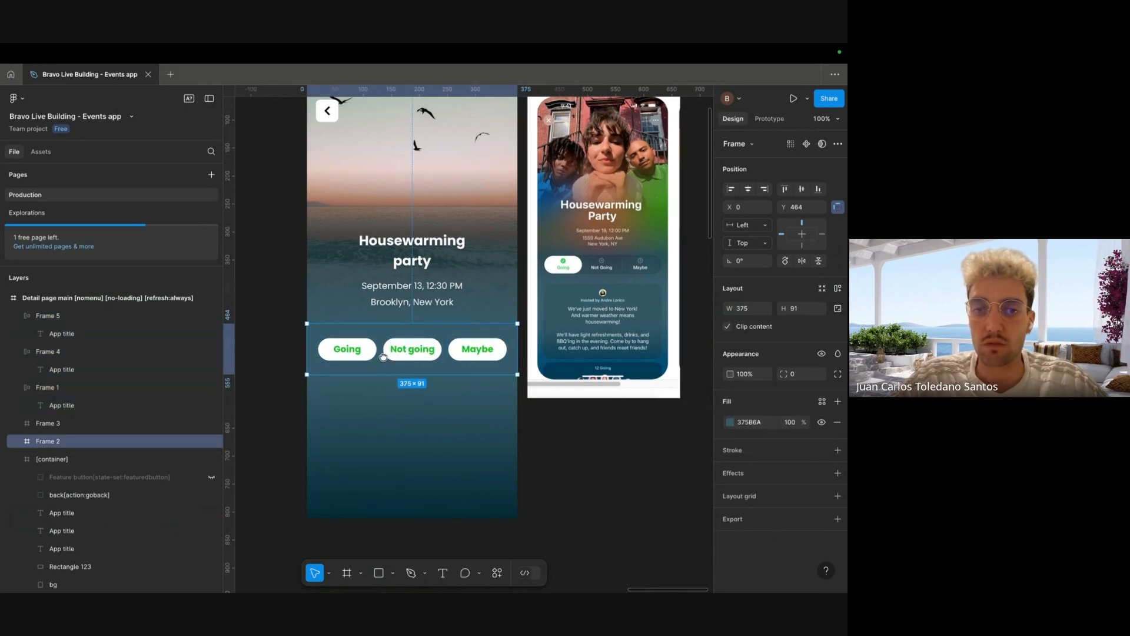
- Rename the "Going" button's layer to "going button [action:remote]" and select its action tag text
{"action": "left_click", "coordinate": [368, 353]}
{"action": "left_click", "coordinate": [438, 352]}
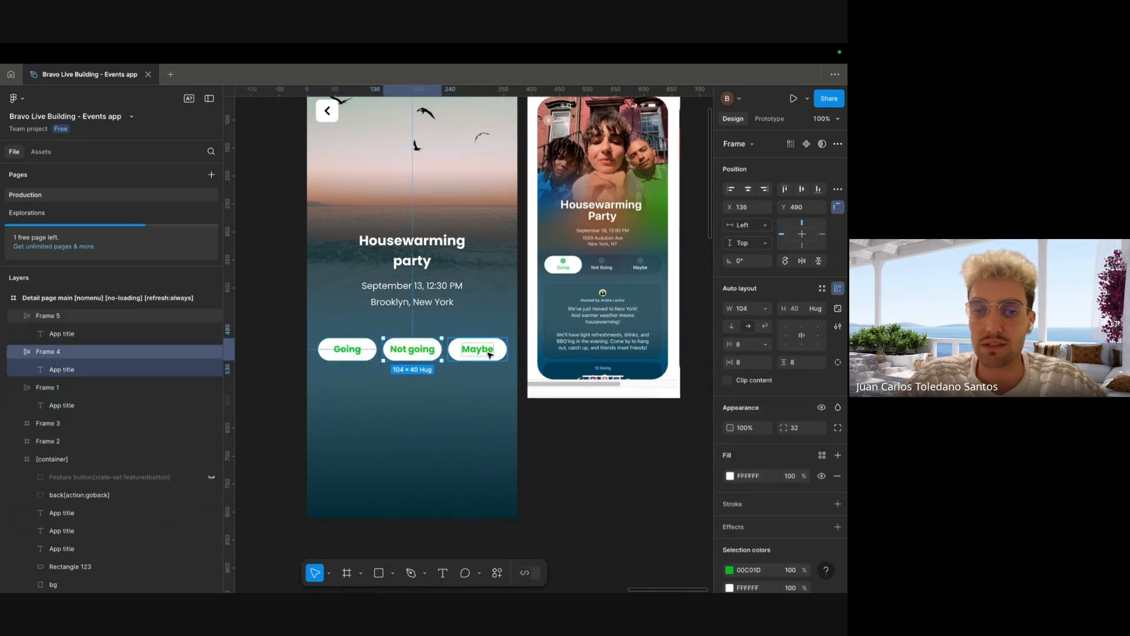
{"action": "left_click", "coordinate": [480, 354]}
{"action": "left_click", "coordinate": [414, 357]}
{"action": "left_click", "coordinate": [356, 354]}
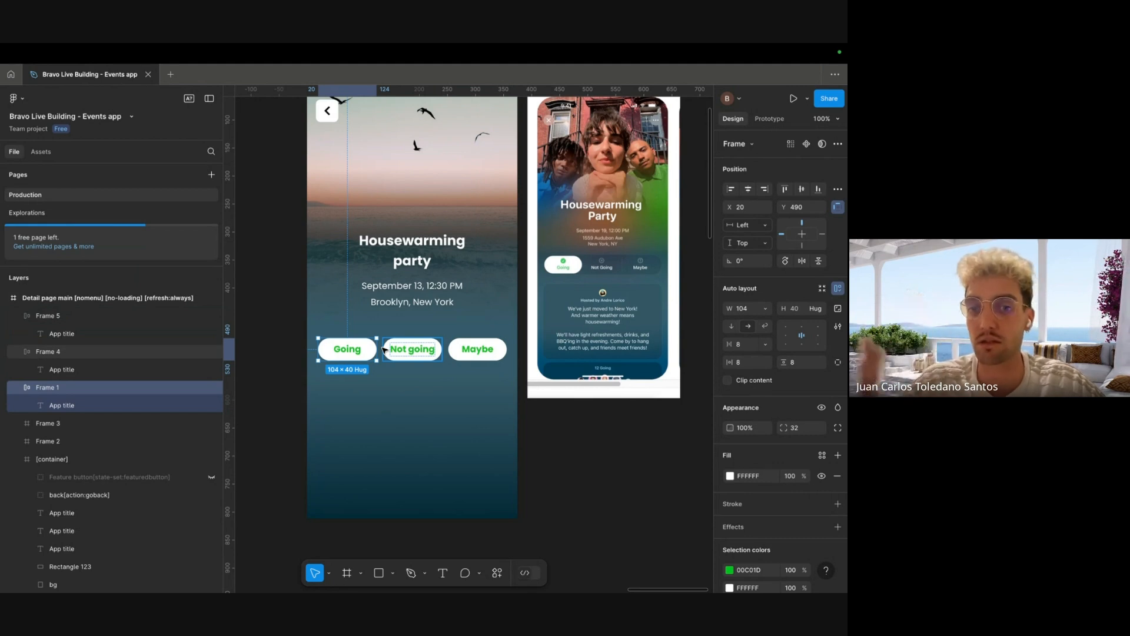
{"action": "double_click", "coordinate": [108, 389]}
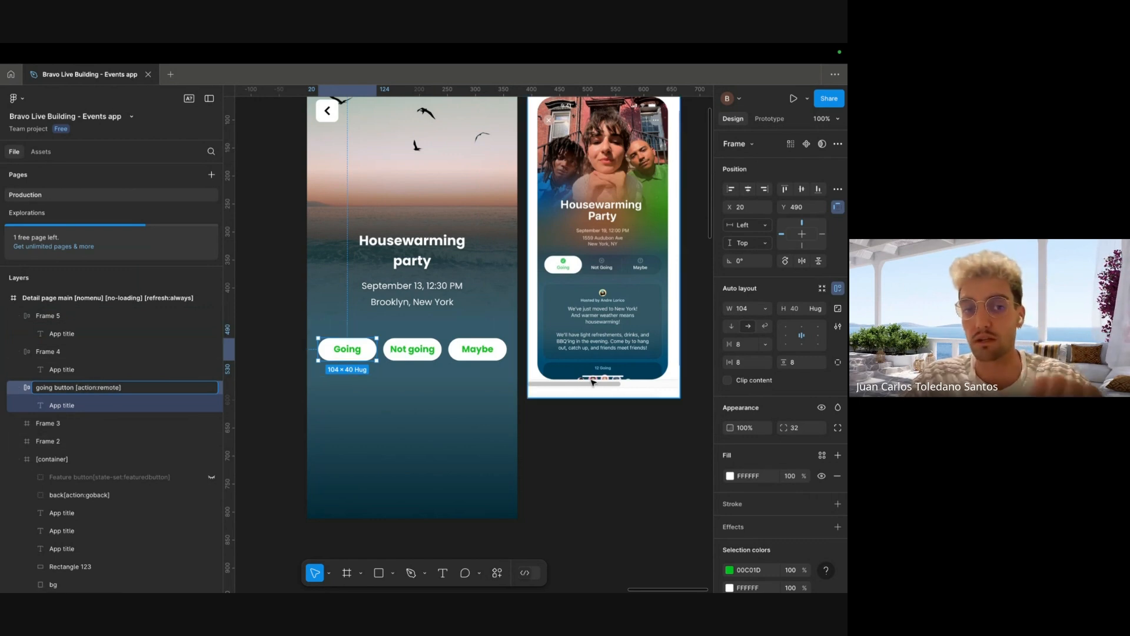
{"action": "left_click_drag", "start_coordinate": [76, 389], "coordinate": [163, 395]}
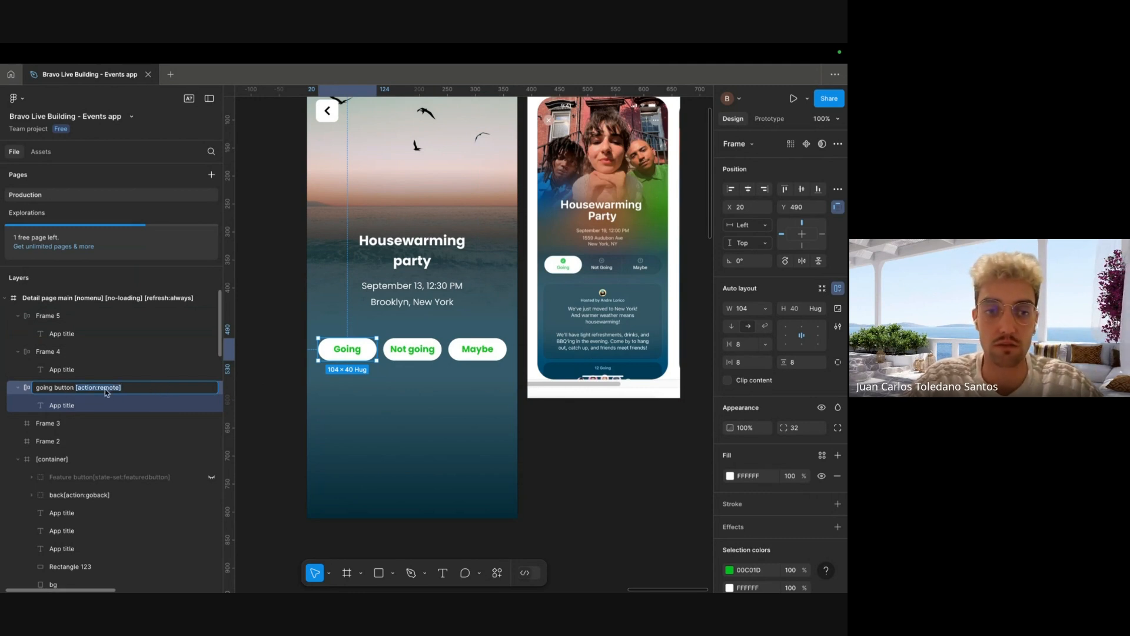
- Rename the "Not going" button's layer to "not going button [action:remote]"
{"action": "left_click", "coordinate": [95, 351]}
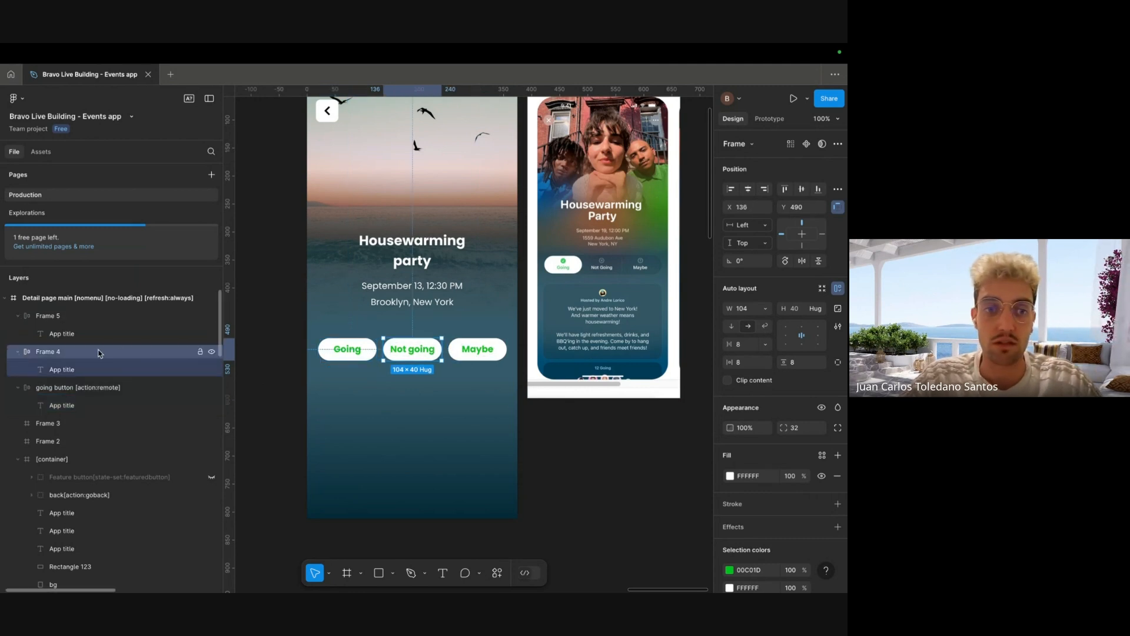
{"action": "double_click", "coordinate": [93, 351]}
{"action": "type", "text": "going button [action:remote]"}
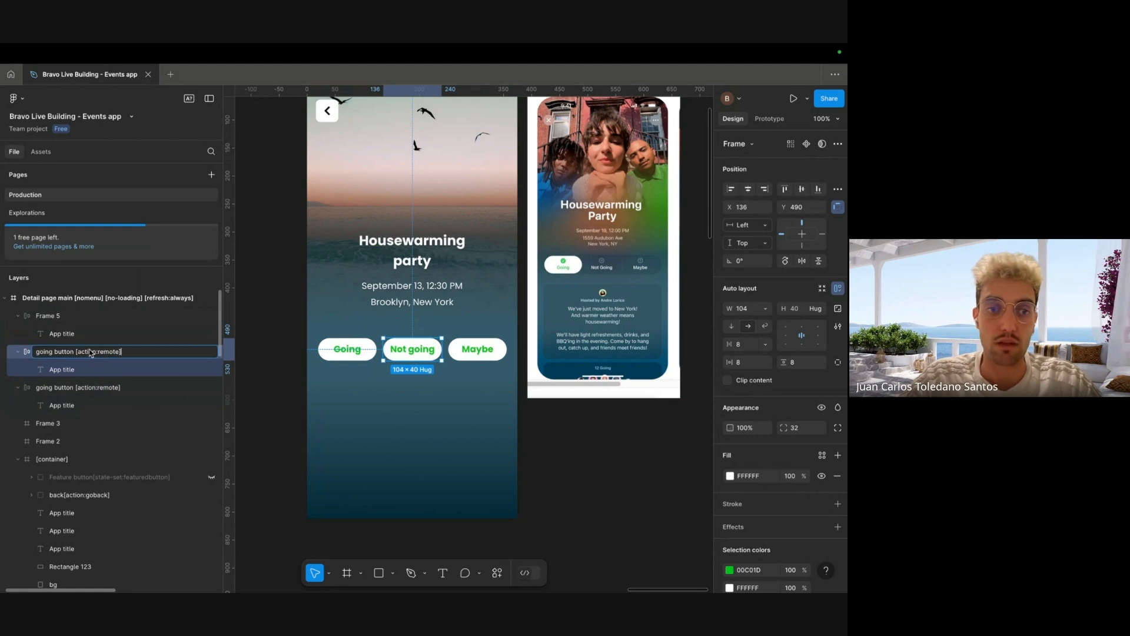
{"action": "double_click", "coordinate": [46, 352]}
{"action": "type", "text": "not going"}
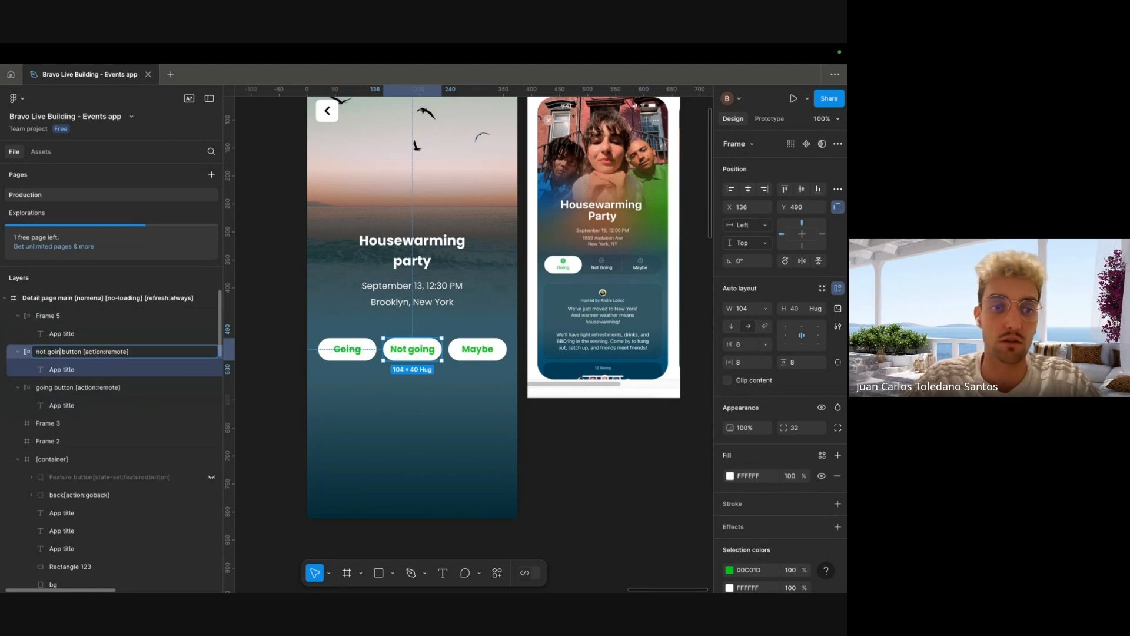
{"action": "left_click", "coordinate": [9, 323]}
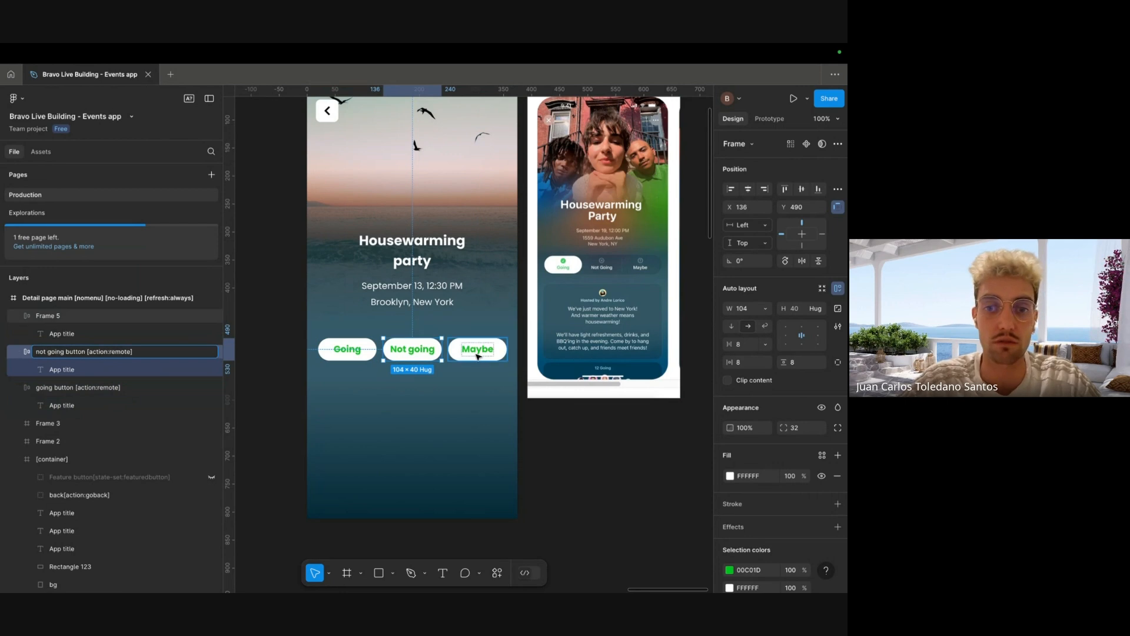
- Rename the "Maybe" button's layer to "maybe button [action:remote]"
{"action": "double_click", "coordinate": [47, 317]}
{"action": "type", "text": "going button [action:remote]"}
{"action": "type", "text": "maybe"}
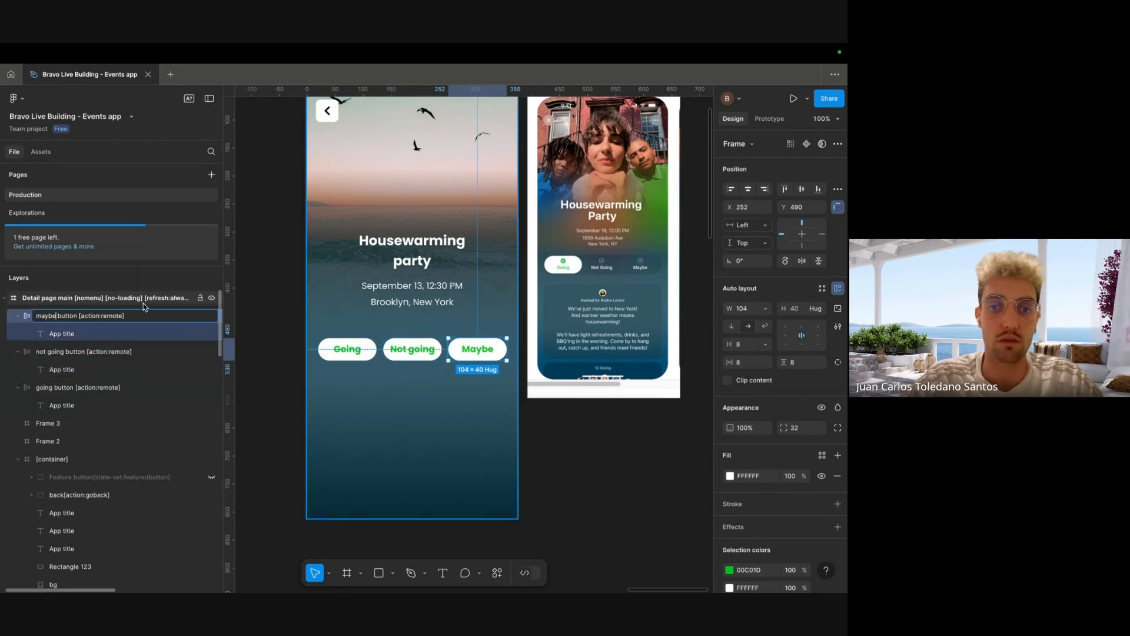
- Set the "Maybe" label's fill to 000000 and the "Not going" label's fill to FF0000
{"action": "left_click", "coordinate": [457, 356], "text": "shift+super"}
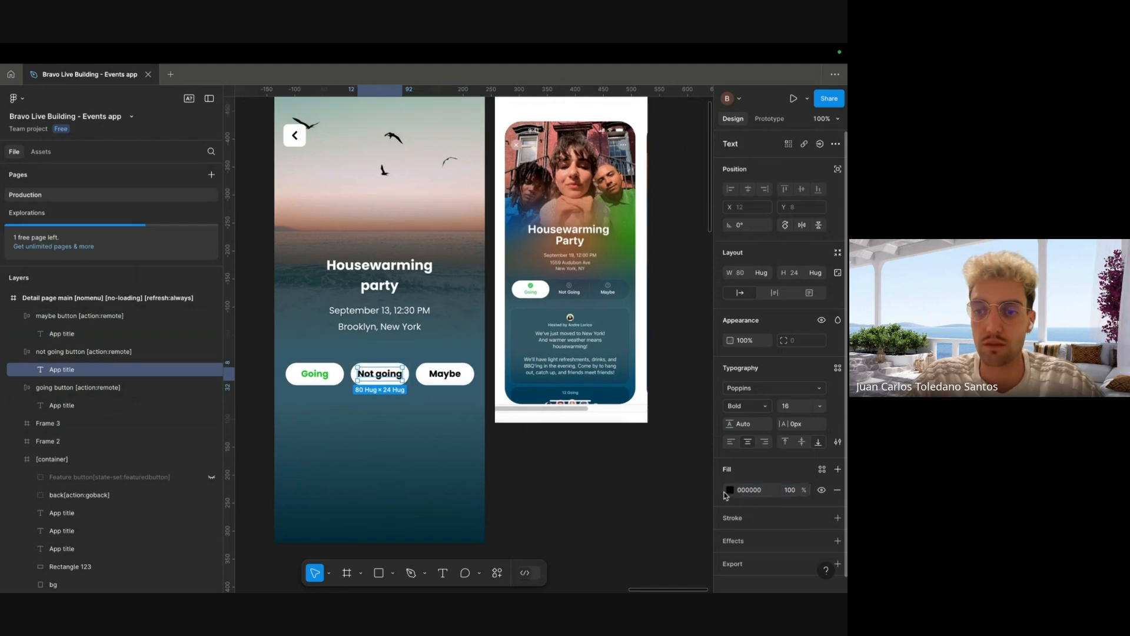
{"action": "left_click", "coordinate": [729, 491]}
{"action": "type", "text": "ff0000"}
{"action": "key", "text": "Return"}
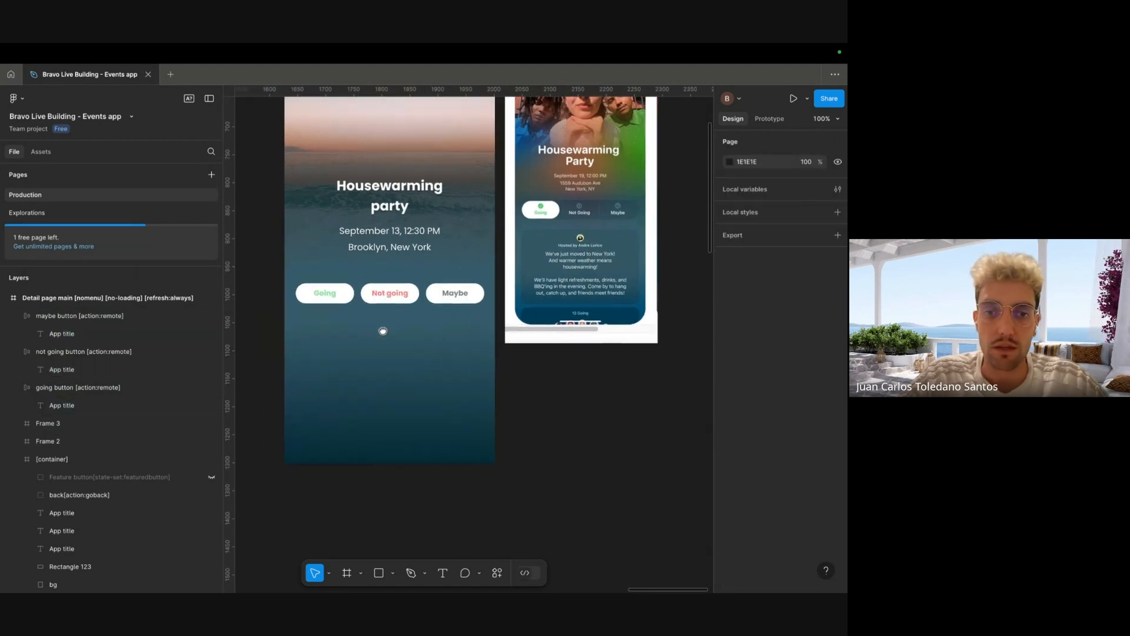
- Copy the home screen's 40 × 40 grey circle into the lower gradient frame and place it at X 168, Y 12
{"action": "left_click", "coordinate": [366, 386]}
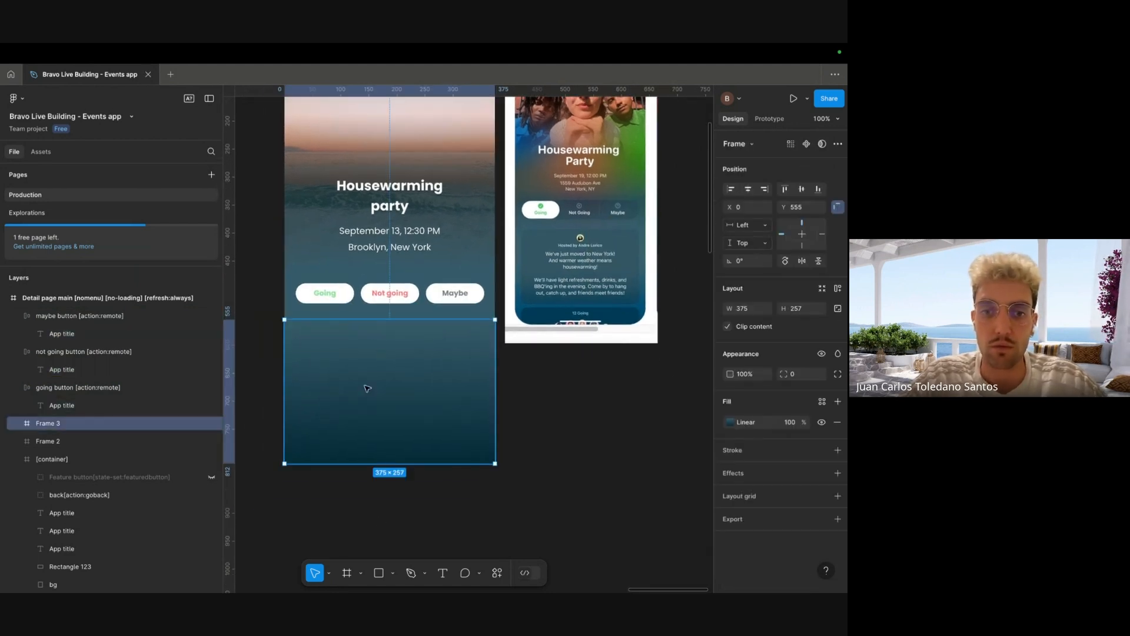
{"action": "scroll", "coordinate": [587, 311], "scroll_direction": "up", "scroll_amount": 1}
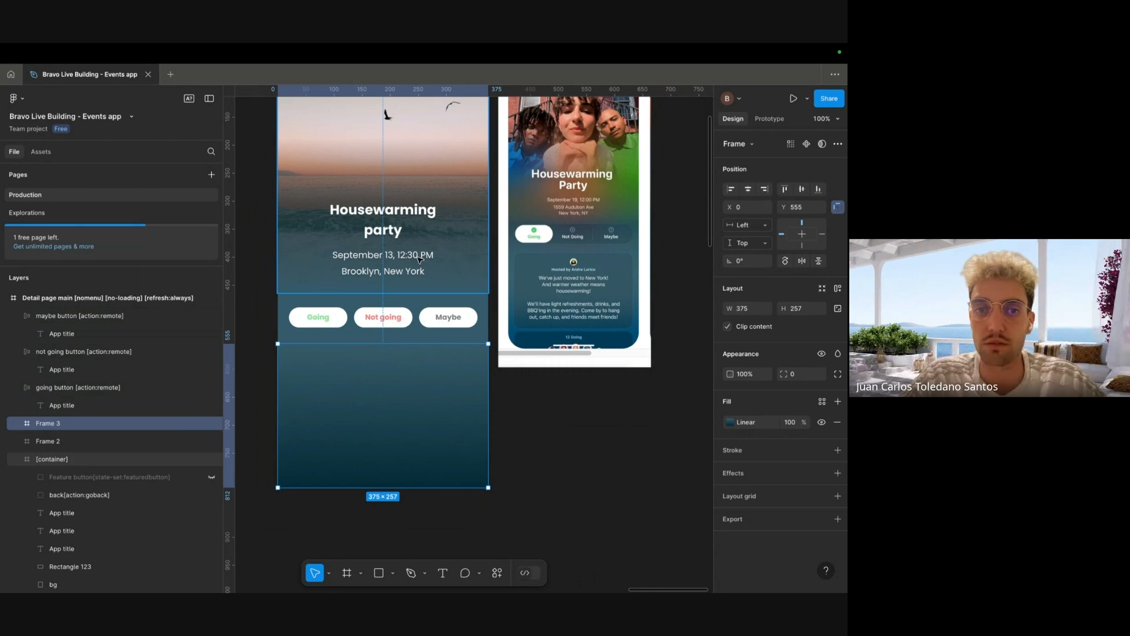
{"action": "key", "text": "super+minus"}
{"action": "left_click_drag", "start_coordinate": [347, 328], "coordinate": [564, 332]}
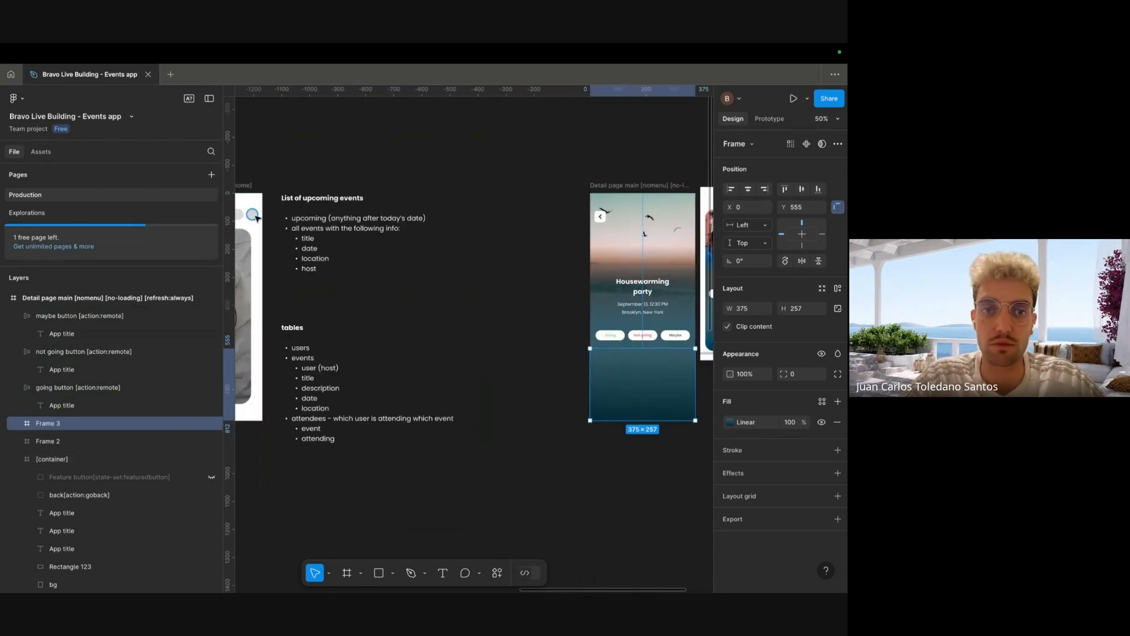
{"action": "key", "text": "super+v"}
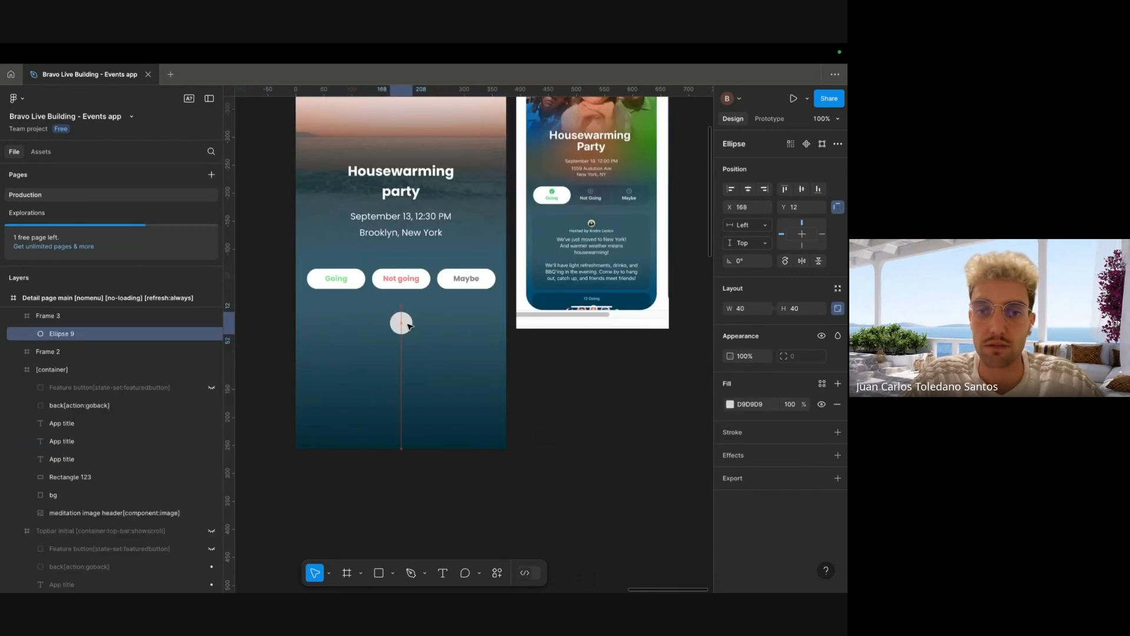
{"action": "left_click_drag", "start_coordinate": [398, 324], "coordinate": [405, 322]}
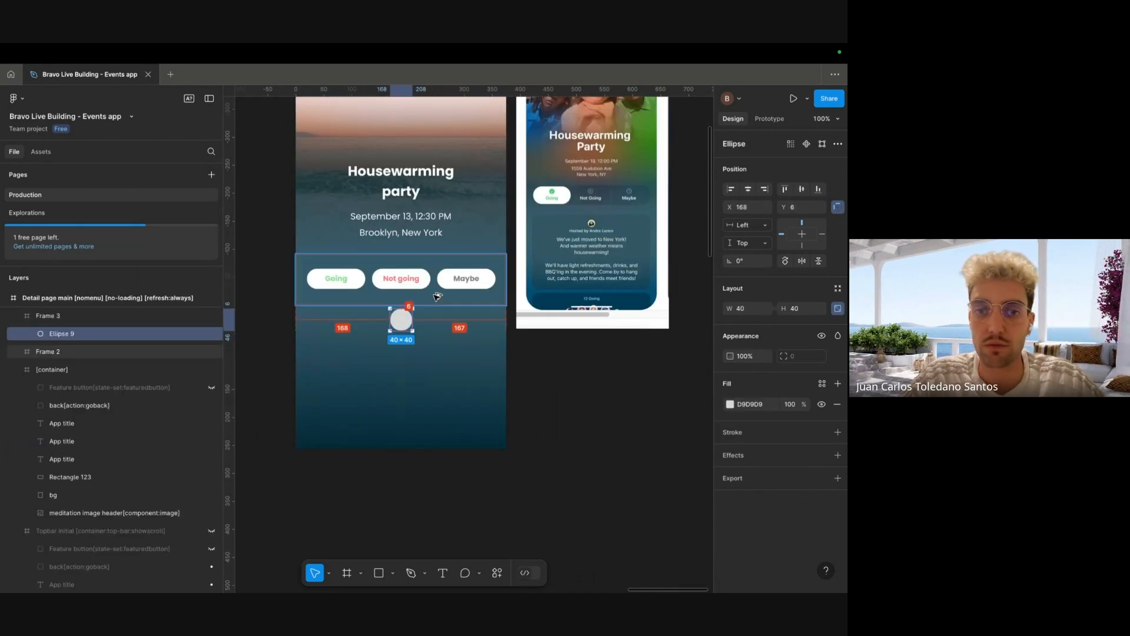
{"action": "key", "text": "Down"}
{"action": "key", "text": "Down"}
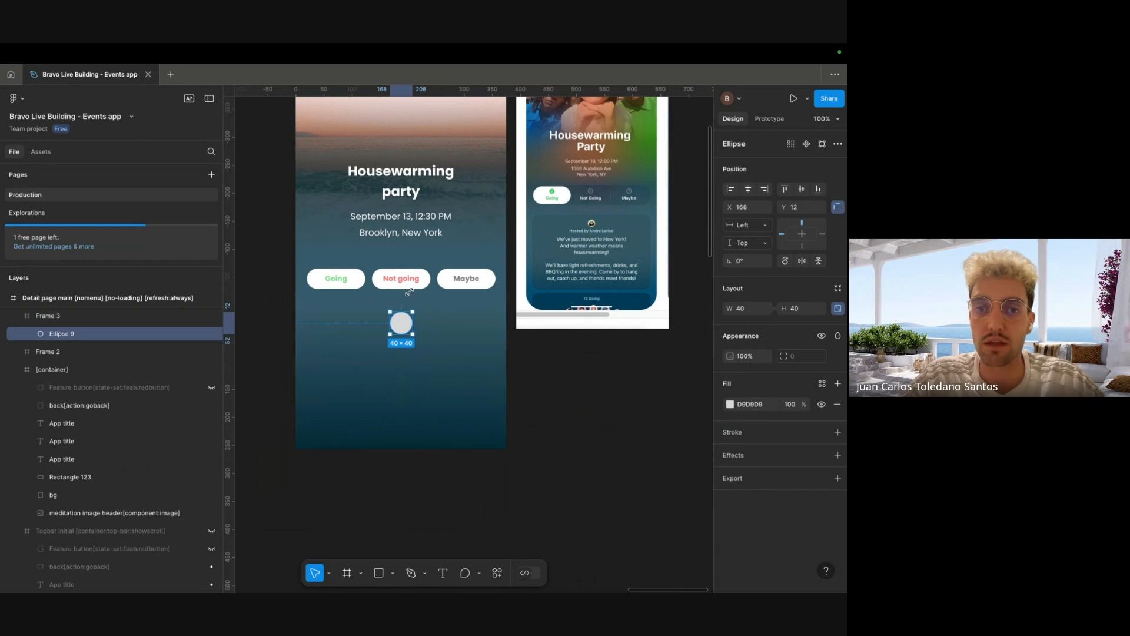
- Add a centred "user name" text at size 14 under the grey circle and duplicate it beneath at Y 97
{"action": "key", "text": "super+v"}
{"action": "scroll", "coordinate": [777, 294], "scroll_direction": "down", "scroll_amount": 2}
{"action": "double_click", "coordinate": [423, 353]}
{"action": "type", "text": "user name"}
{"action": "key", "text": "Escape"}
{"action": "left_click", "coordinate": [789, 369]}
{"action": "key", "text": "Down"}
{"action": "key", "text": "Down"}
{"action": "left_click_drag", "start_coordinate": [421, 352], "coordinate": [417, 349]}
{"action": "key", "text": "super+d"}
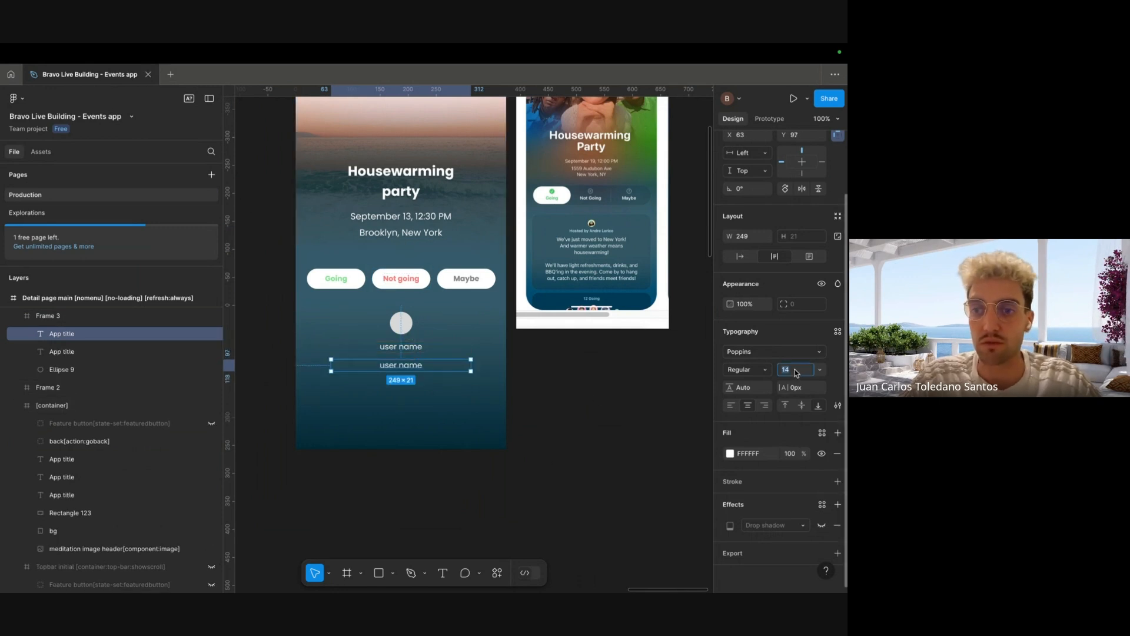
- Set the lower "user name" text to Medium weight at size 15
{"action": "key", "text": "Up"}
{"action": "left_click", "coordinate": [747, 369]}
{"action": "left_click", "coordinate": [745, 384]}
{"action": "left_click", "coordinate": [795, 369]}
{"action": "key", "text": "Down"}
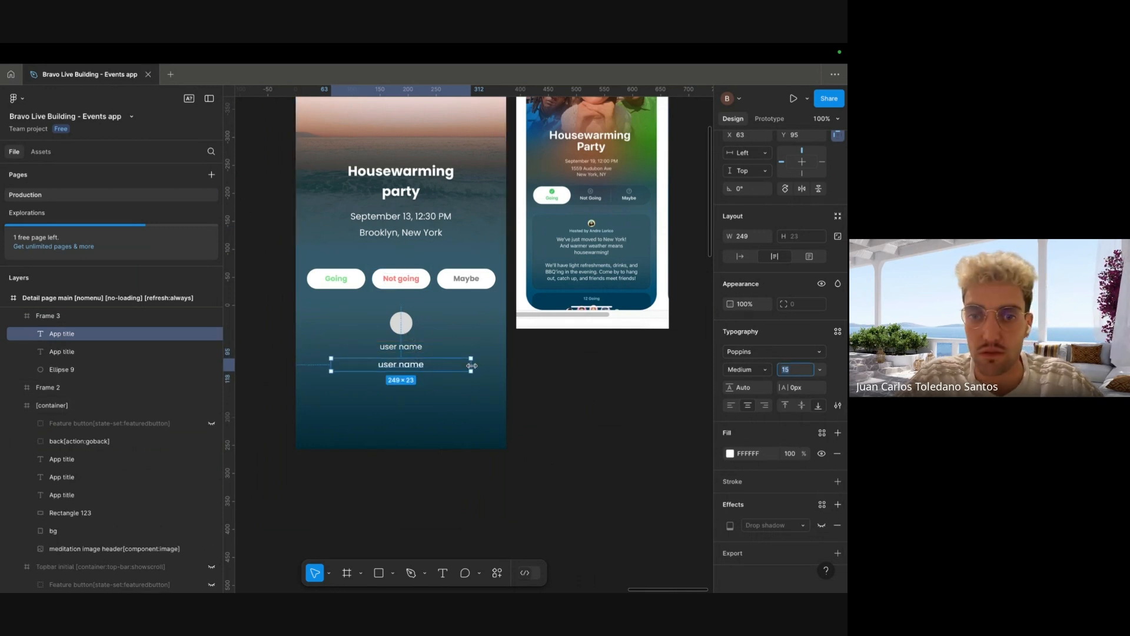
- Widen the lower "user name" text box to about 293 and change its text to "description"
{"action": "left_click_drag", "start_coordinate": [471, 364], "coordinate": [484, 364]}
{"action": "double_click", "coordinate": [401, 364]}
{"action": "type", "text": "description"}
{"action": "key", "text": "Escape"}
{"action": "scroll", "coordinate": [568, 301], "scroll_direction": "right", "scroll_amount": 2}
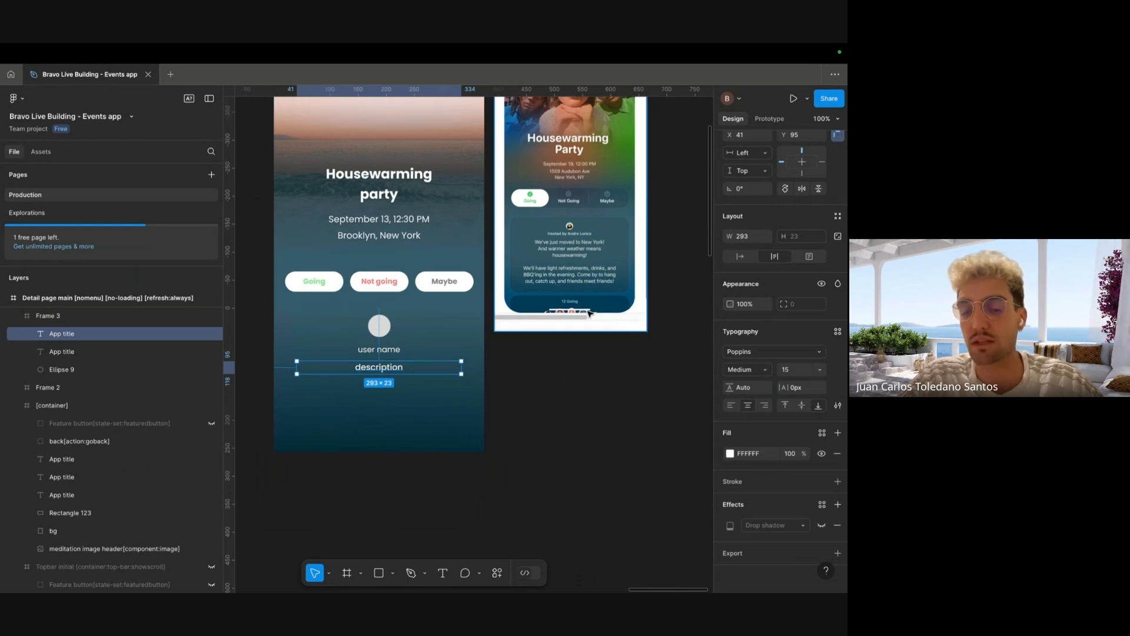
- Shorten the lower gradient frame holding the circle and "user name" to about 90 high
{"action": "left_click", "coordinate": [542, 372]}
{"action": "scroll", "coordinate": [504, 373], "scroll_direction": "down", "scroll_amount": 1}
{"action": "key", "text": "super+minus"}
{"action": "scroll", "coordinate": [454, 368], "scroll_direction": "down", "scroll_amount": 1}
{"action": "left_click", "coordinate": [430, 347]}
{"action": "key", "text": "super+plus"}
{"action": "left_click_drag", "start_coordinate": [435, 422], "coordinate": [443, 323]}
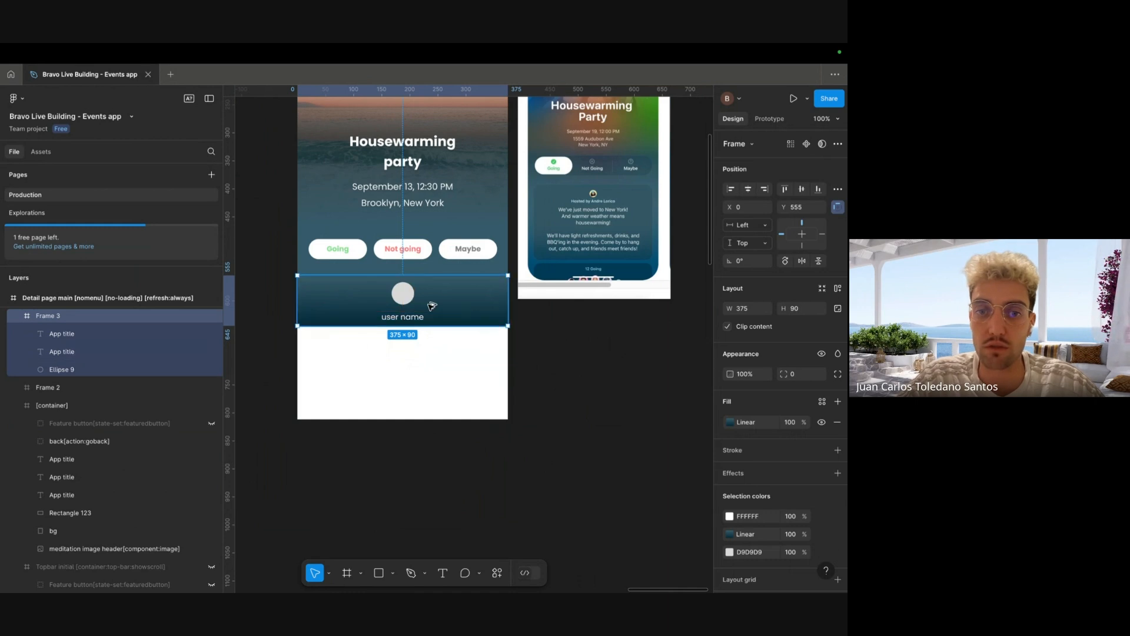
- Duplicate the host frame directly beneath at Y 646, leaving only the "description" text in the copy and making it about 55 high
{"action": "key", "text": "Up"}
{"action": "left_click_drag", "start_coordinate": [411, 313], "coordinate": [476, 346], "text": "alt"}
{"action": "key", "text": "Return"}
{"action": "key", "text": "shift+Up"}
{"action": "key", "text": "shift+Up"}
{"action": "key", "text": "shift+Up"}
{"action": "left_click", "coordinate": [411, 371], "text": "shift"}
{"action": "key", "text": "Delete"}
{"action": "left_click", "coordinate": [419, 366]}
{"action": "left_click", "coordinate": [411, 316], "text": "super"}
{"action": "key", "text": "super+a"}
{"action": "left_click", "coordinate": [475, 333]}
{"action": "key", "text": "Delete"}
{"action": "left_click", "coordinate": [476, 361]}
{"action": "scroll", "coordinate": [559, 384], "scroll_direction": "right", "scroll_amount": 1}
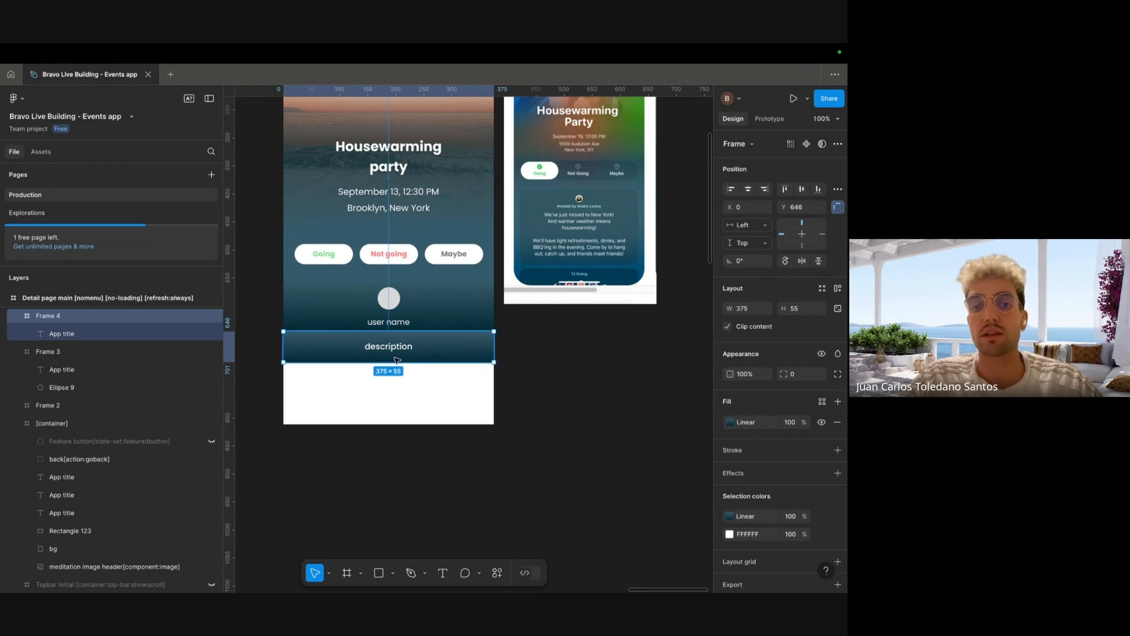
- Rename the "description" text layer to "description [flexo]" and widen its box on both sides to about 319
{"action": "left_click", "coordinate": [430, 347]}
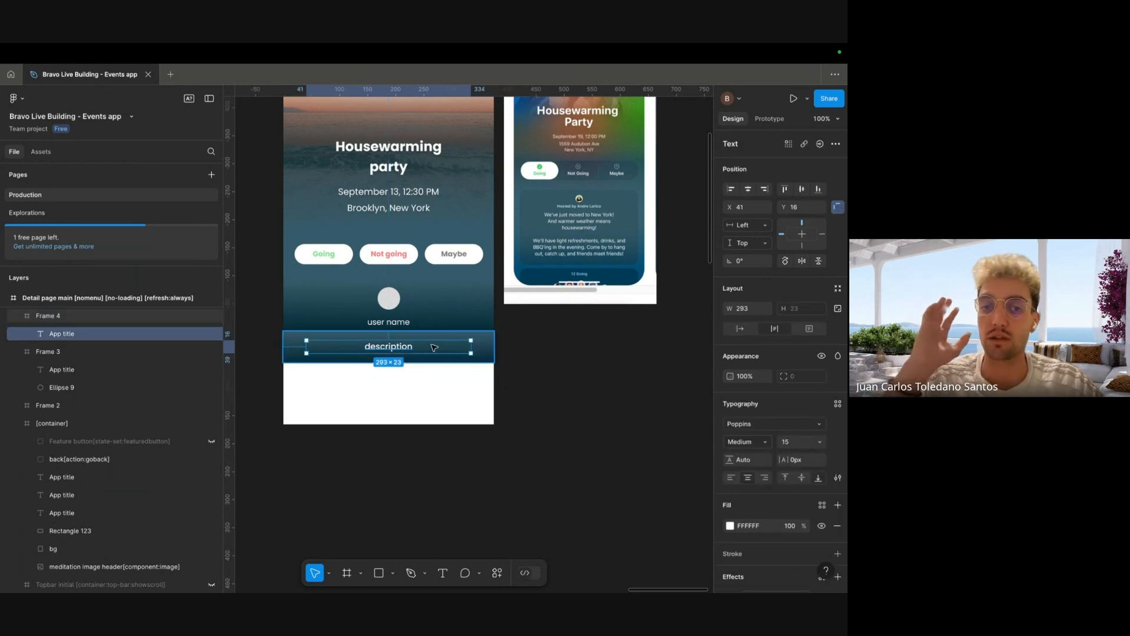
{"action": "double_click", "coordinate": [120, 332]}
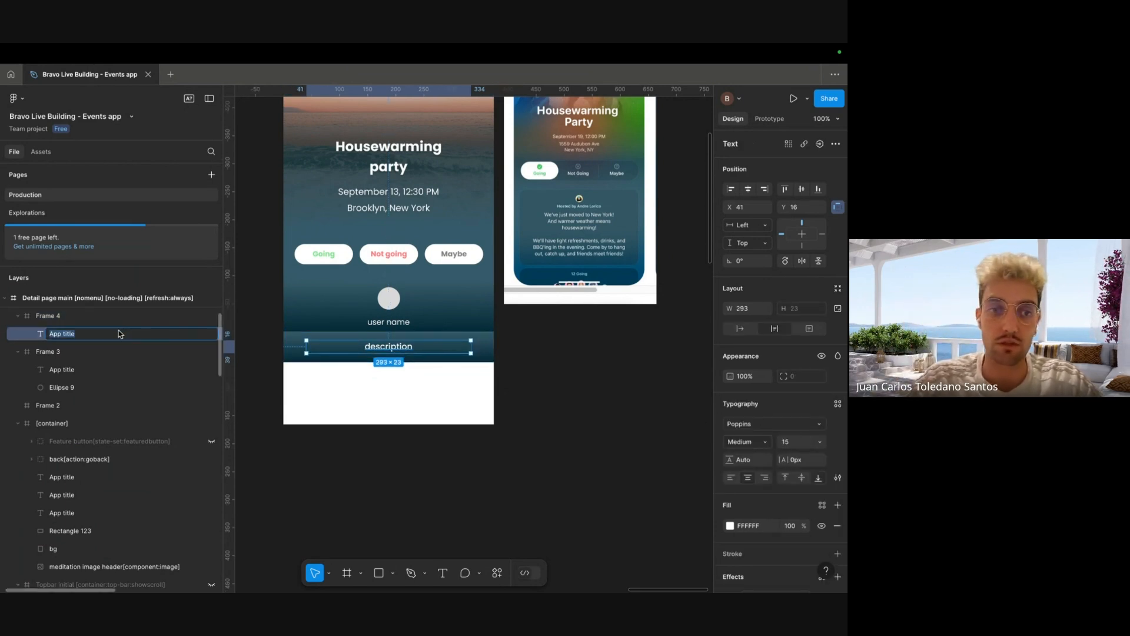
{"action": "type", "text": "description [flexo]"}
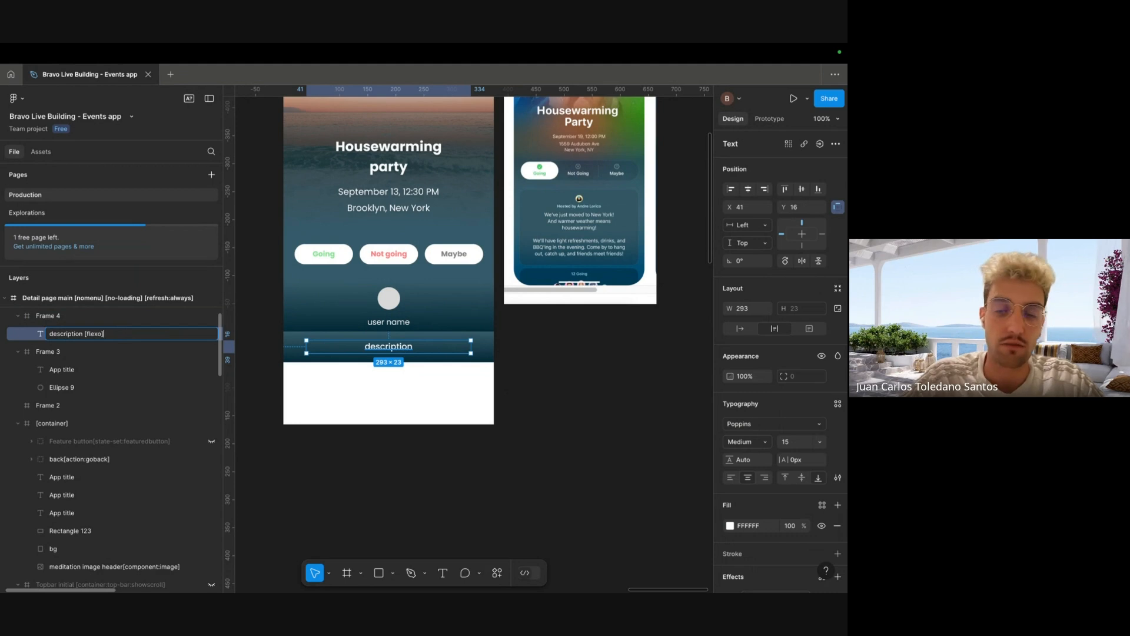
{"action": "left_click", "coordinate": [318, 369]}
{"action": "left_click", "coordinate": [474, 349]}
{"action": "double_click", "coordinate": [458, 350]}
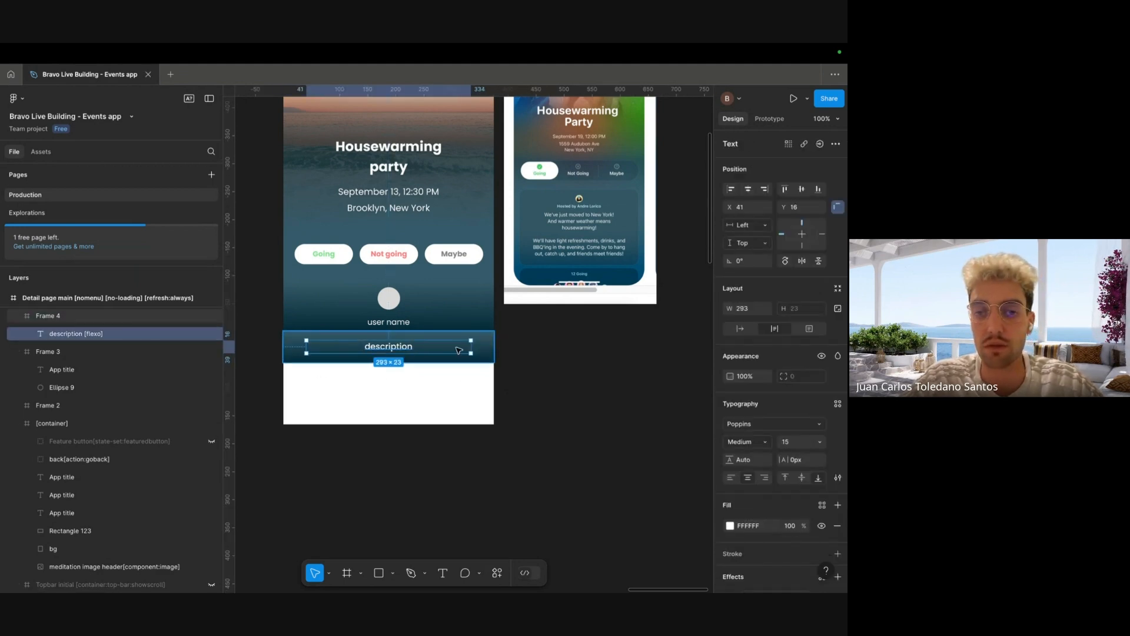
{"action": "key", "text": "alt"}
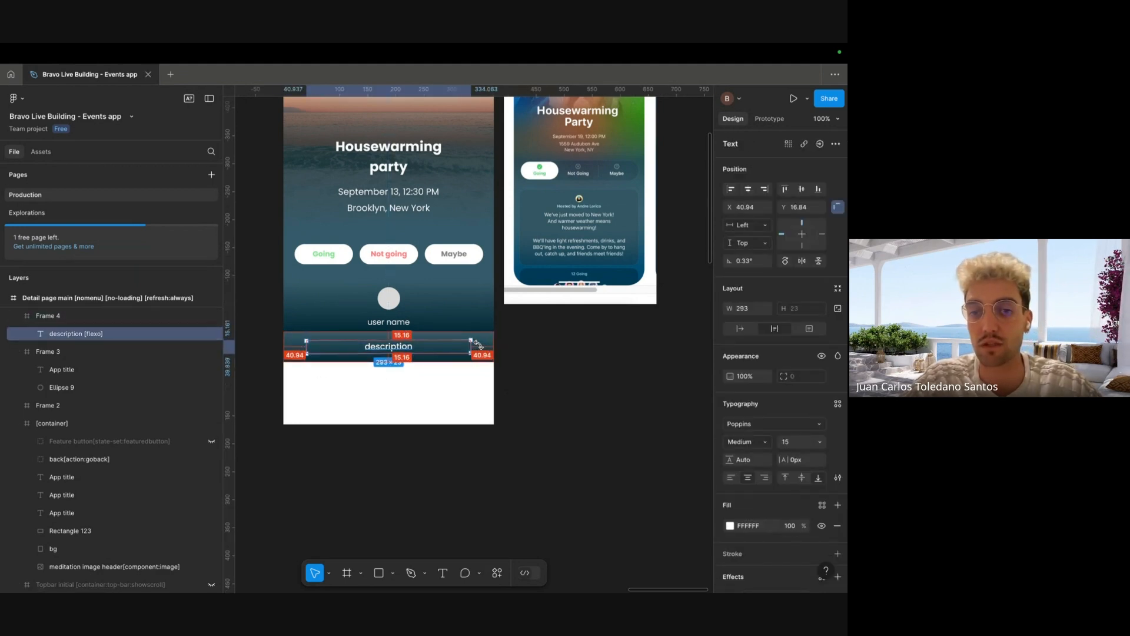
{"action": "key", "text": "alt"}
{"action": "left_click_drag", "start_coordinate": [473, 349], "coordinate": [478, 349]}
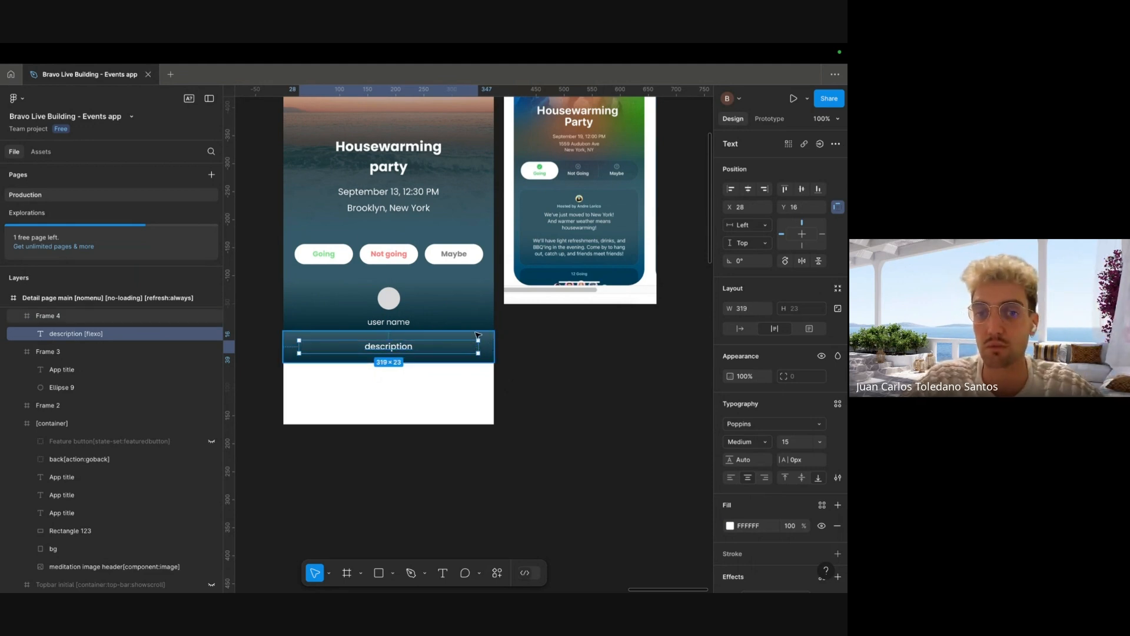
- Duplicate the description frame beneath at Y 701 and change the copy's text to "12 going"
{"action": "left_click", "coordinate": [478, 356]}
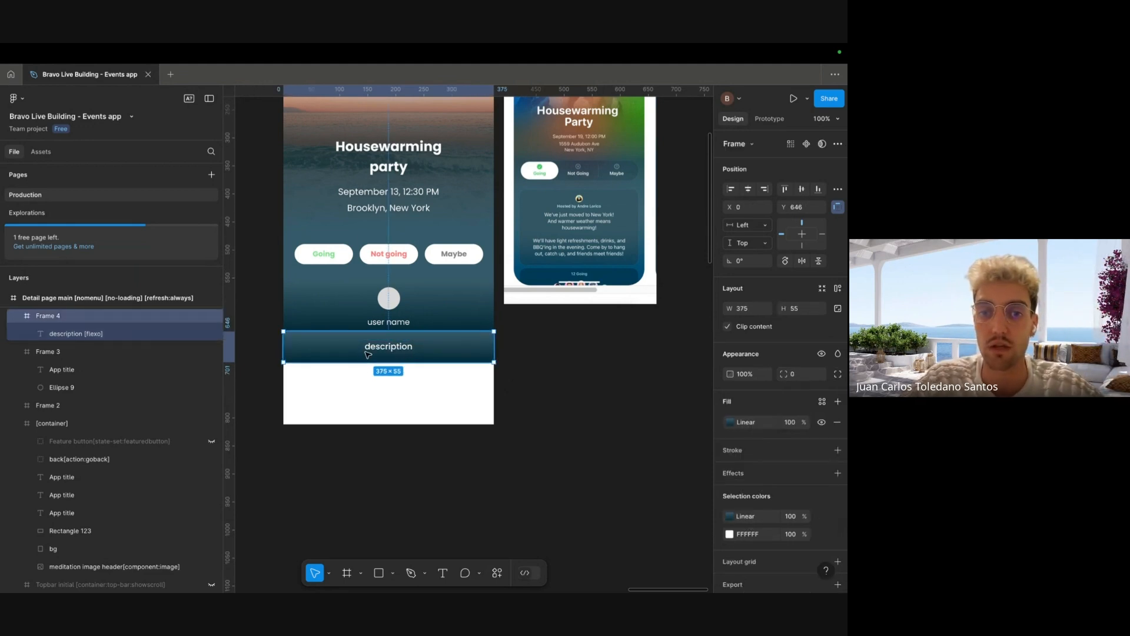
{"action": "left_click_drag", "start_coordinate": [391, 352], "coordinate": [400, 340]}
{"action": "left_click_drag", "start_coordinate": [495, 334], "coordinate": [482, 351]}
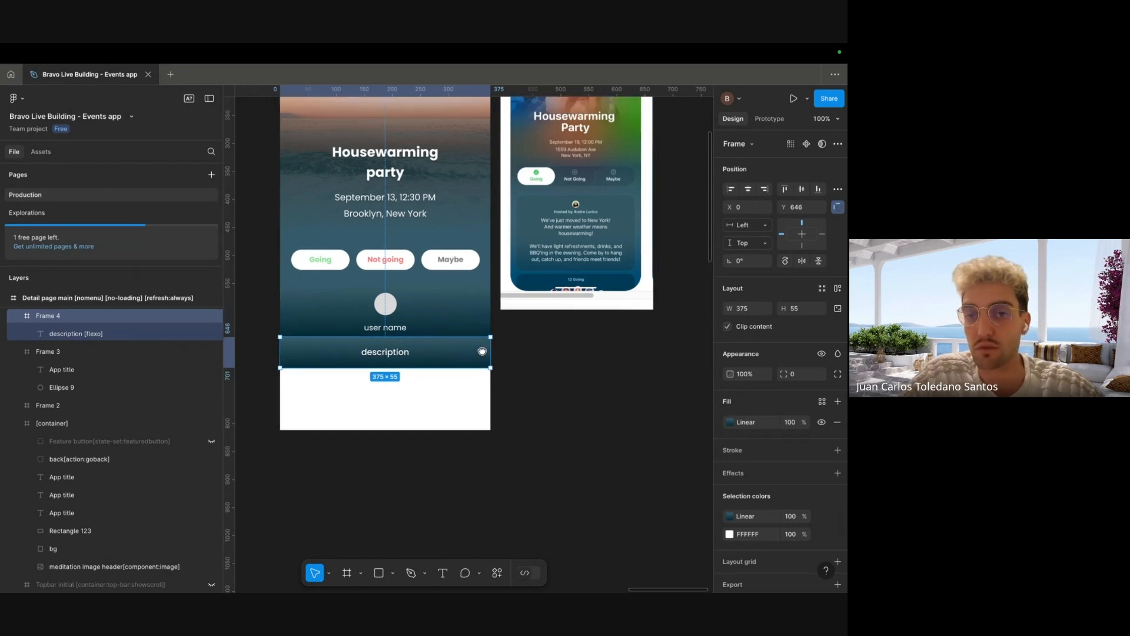
{"action": "key", "text": "ctrl+d"}
{"action": "double_click", "coordinate": [404, 383]}
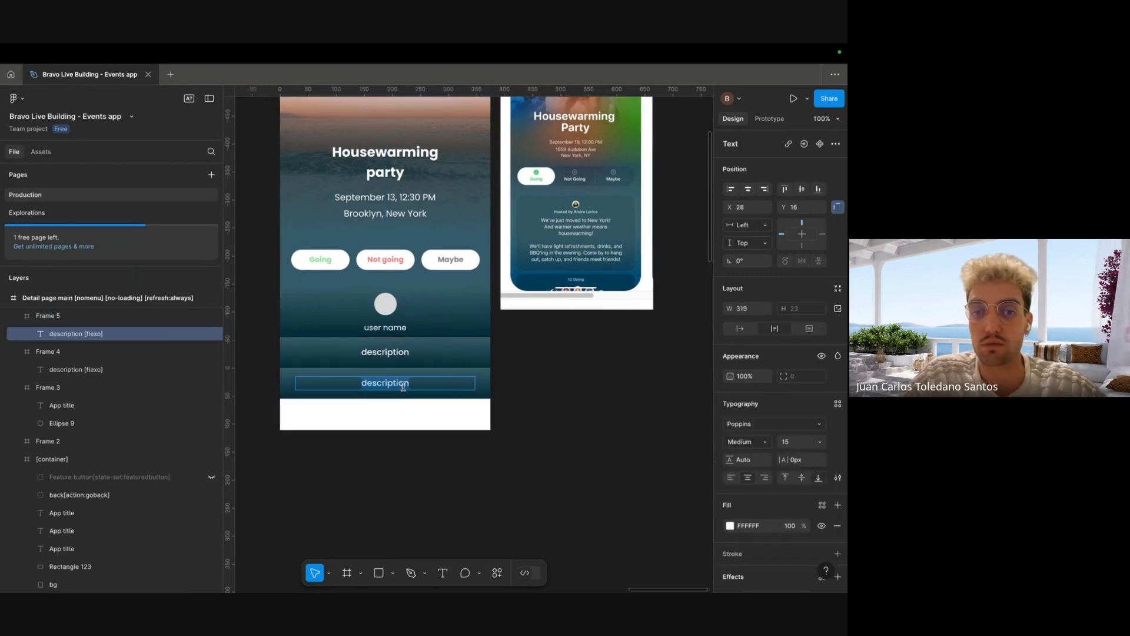
{"action": "type", "text": "12 going"}
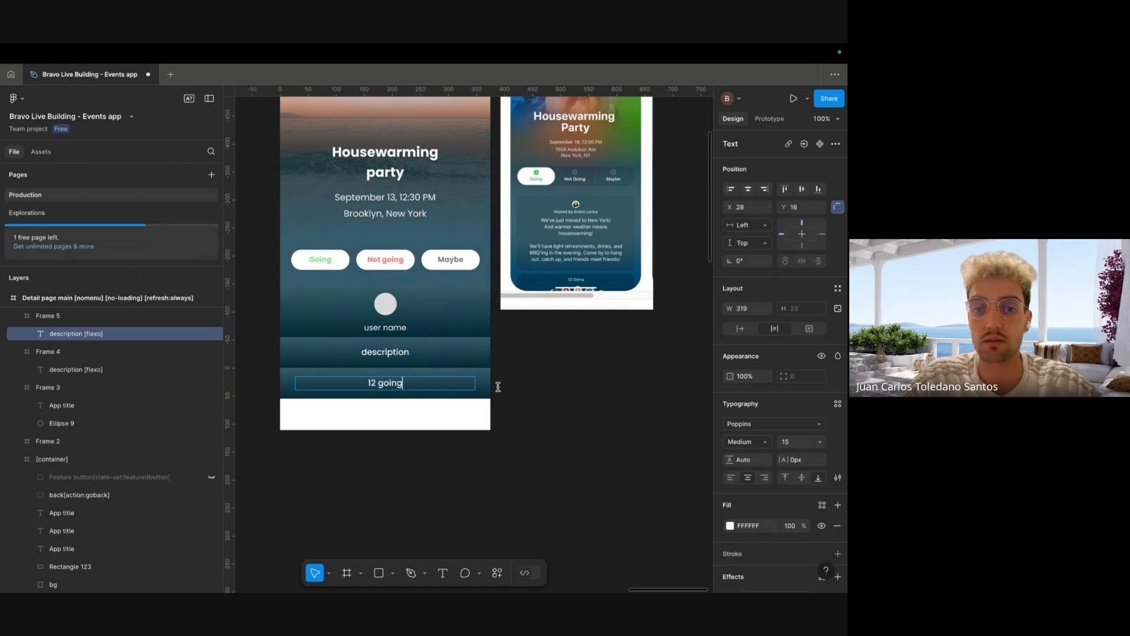
{"action": "key", "text": "Escape"}
{"action": "key", "text": "Escape"}
- Duplicate the "12 going" frame beneath at Y 756 and extend the copy's height to about 124
{"action": "key", "text": "ctrl+d"}
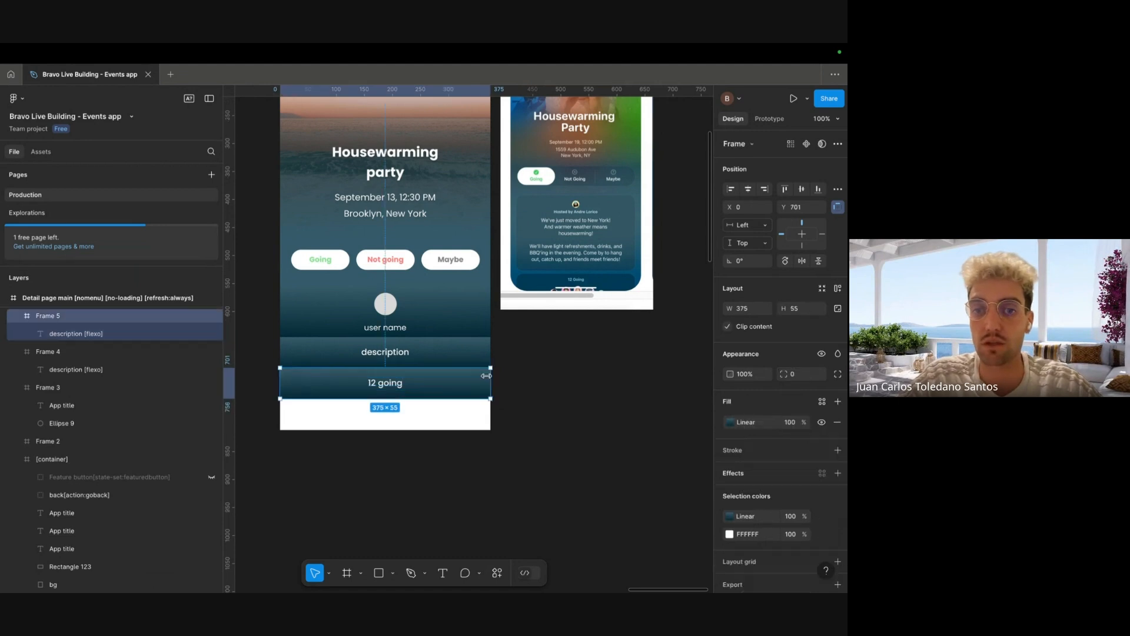
{"action": "left_click_drag", "start_coordinate": [472, 412], "coordinate": [472, 412]}
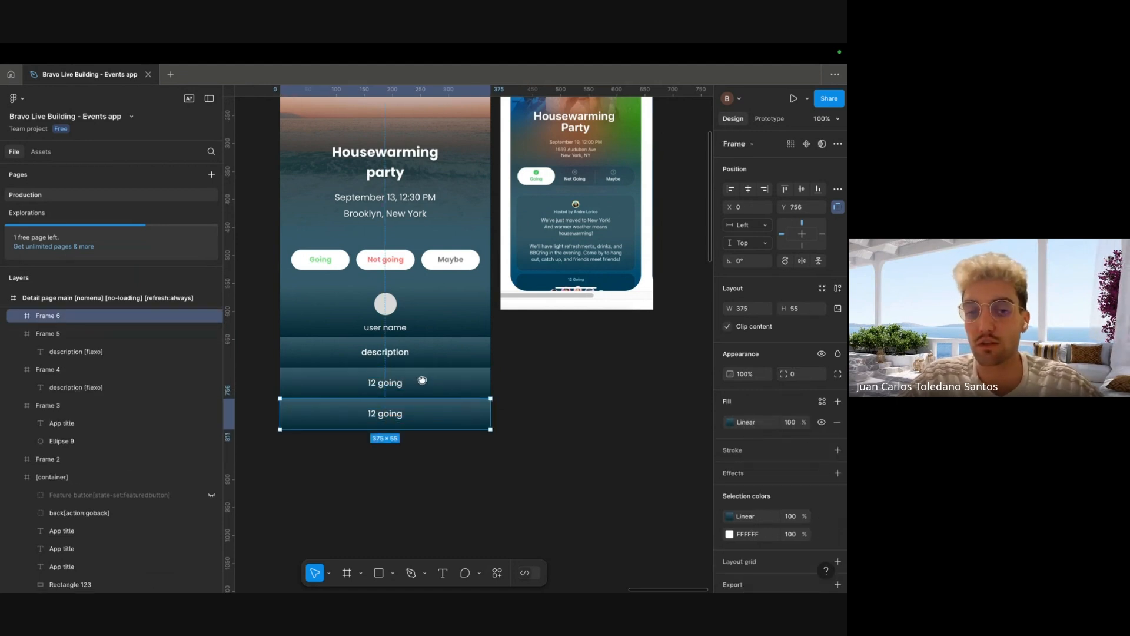
{"action": "left_click_drag", "start_coordinate": [421, 381], "coordinate": [431, 357]}
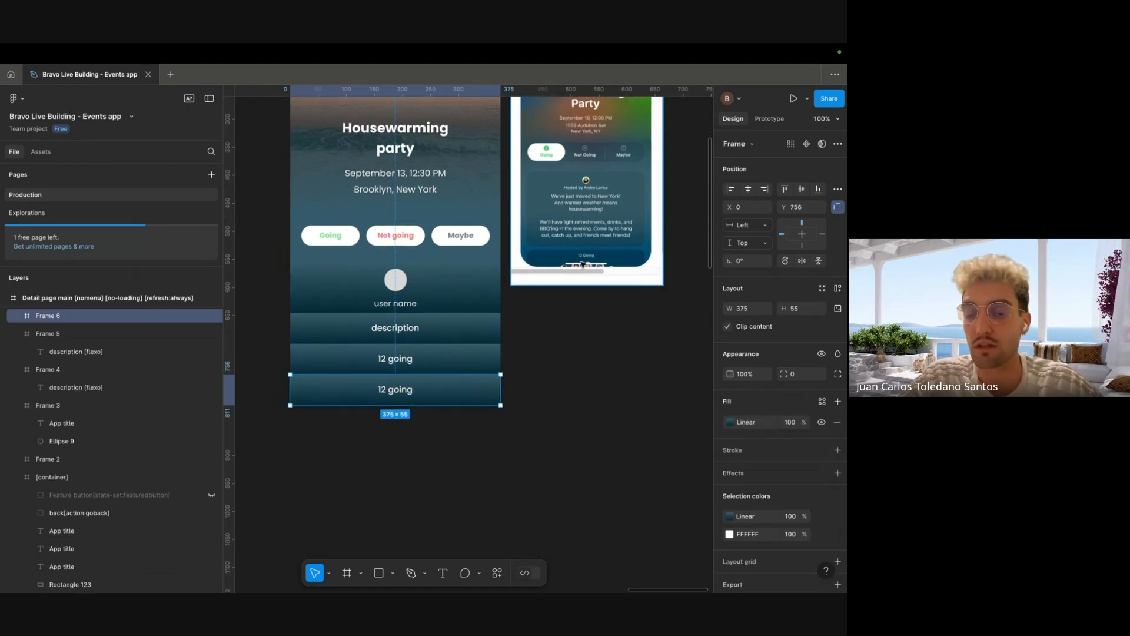
{"action": "scroll", "coordinate": [396, 349], "scroll_direction": "down", "scroll_amount": 2}
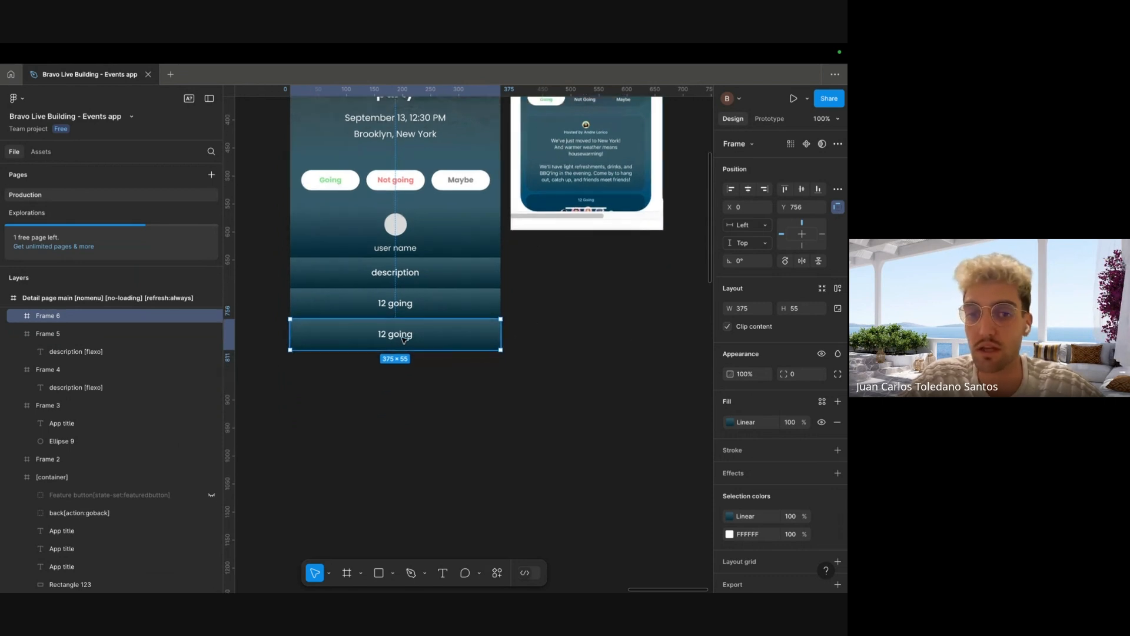
{"action": "left_click_drag", "start_coordinate": [433, 353], "coordinate": [430, 389]}
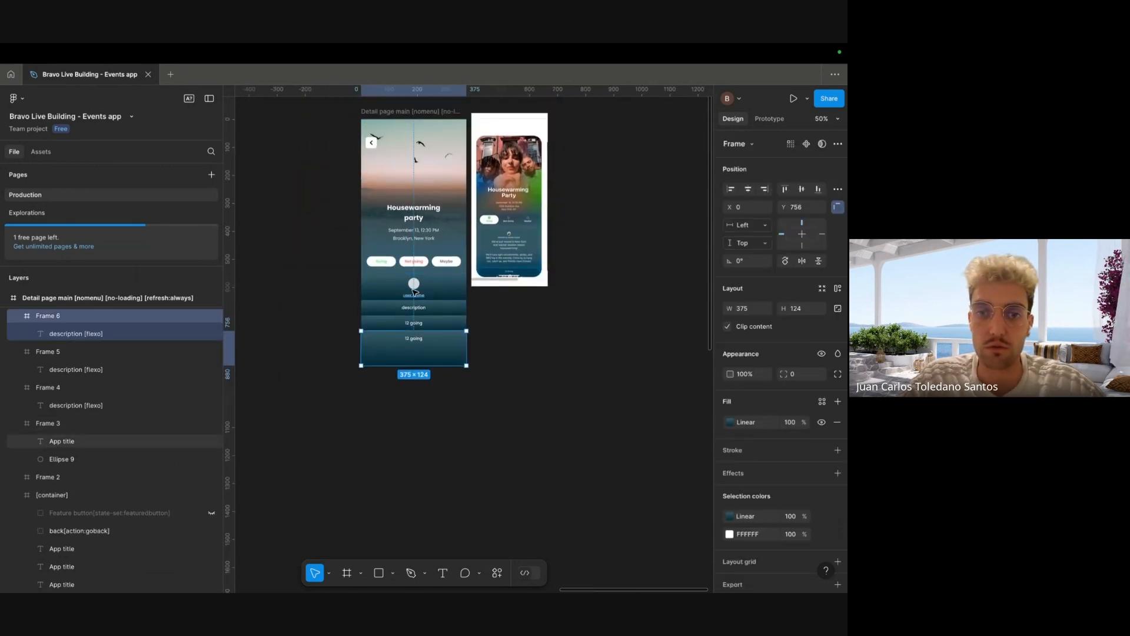
- Copy the host's circle and "user name" into the lowest frame and delete that frame's "12 going" text
{"action": "left_click", "coordinate": [415, 286], "text": "super"}
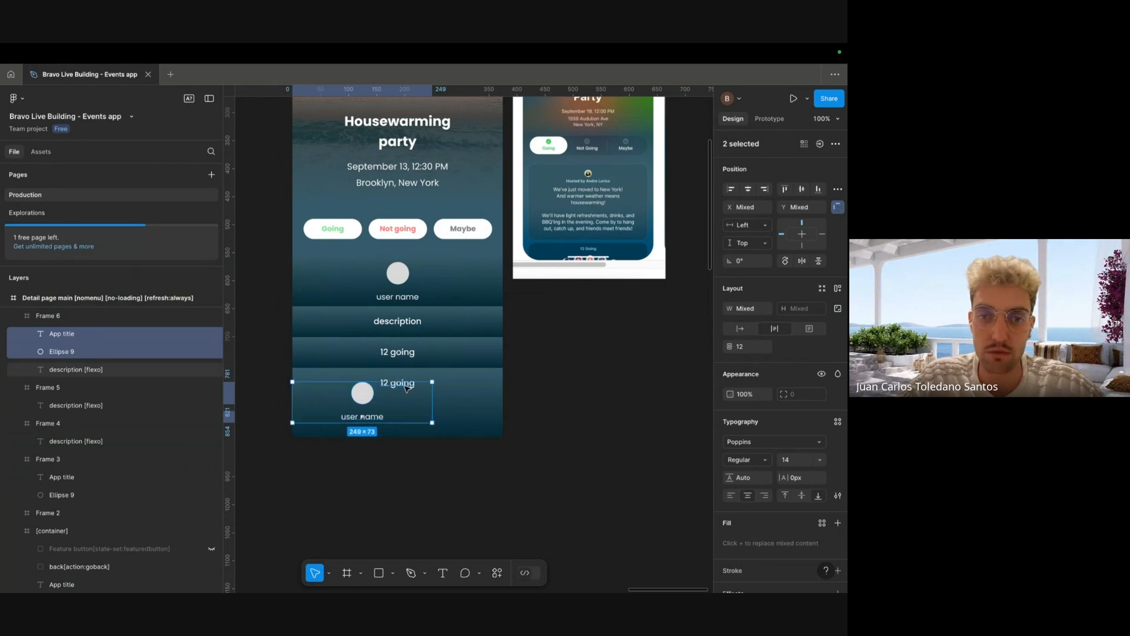
{"action": "left_click", "coordinate": [415, 385]}
{"action": "key", "text": "Delete"}
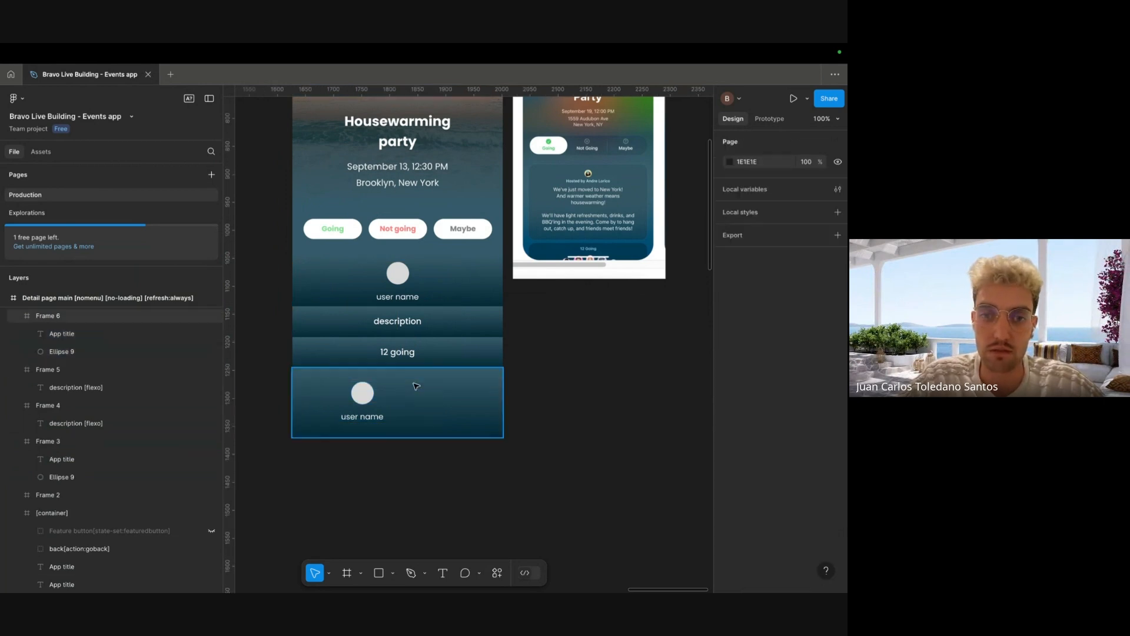
- Centre the copied circle and "user name" horizontally in the lowest frame and rename the frame "attendeed"
{"action": "left_click", "coordinate": [363, 393], "text": "super"}
{"action": "left_click", "coordinate": [376, 416], "text": "shift"}
{"action": "left_click_drag", "start_coordinate": [391, 414], "coordinate": [426, 416]}
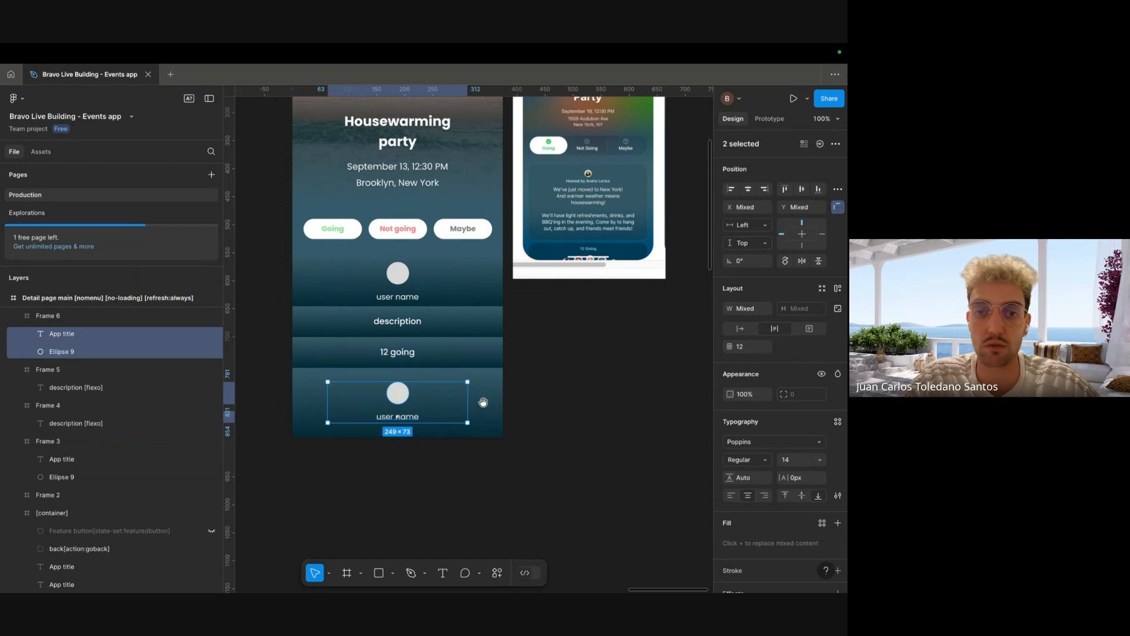
{"action": "scroll", "coordinate": [487, 396], "scroll_direction": "down", "scroll_amount": 2}
{"action": "left_click", "coordinate": [40, 318]}
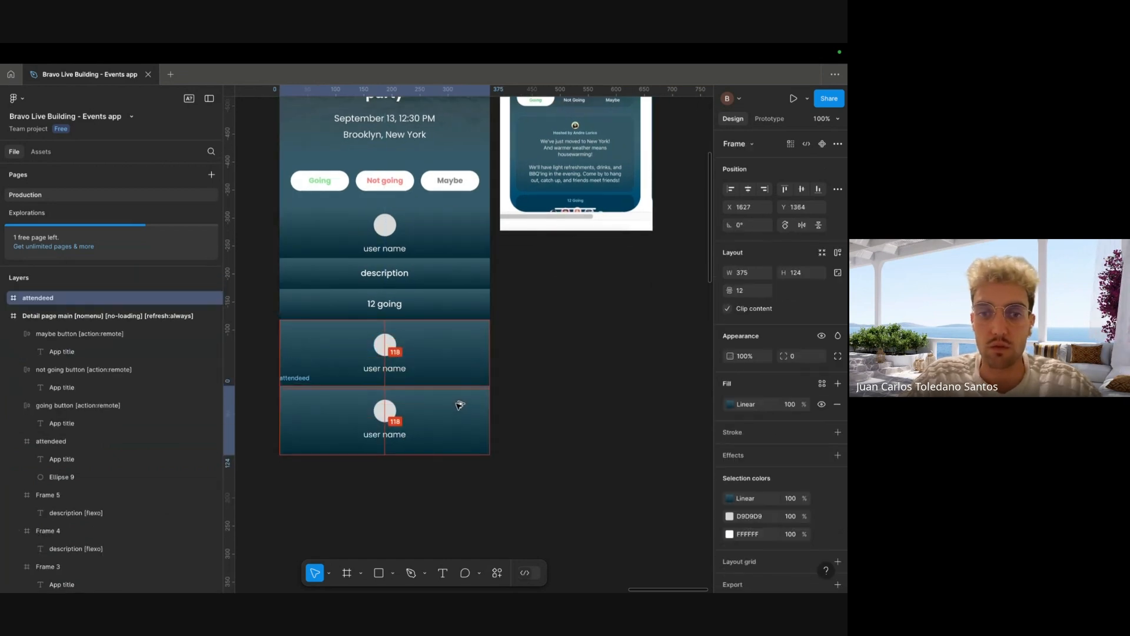
- Stack three copies of the "attendeed" frame beneath the detail page
{"action": "left_click_drag", "start_coordinate": [460, 405], "coordinate": [461, 410]}
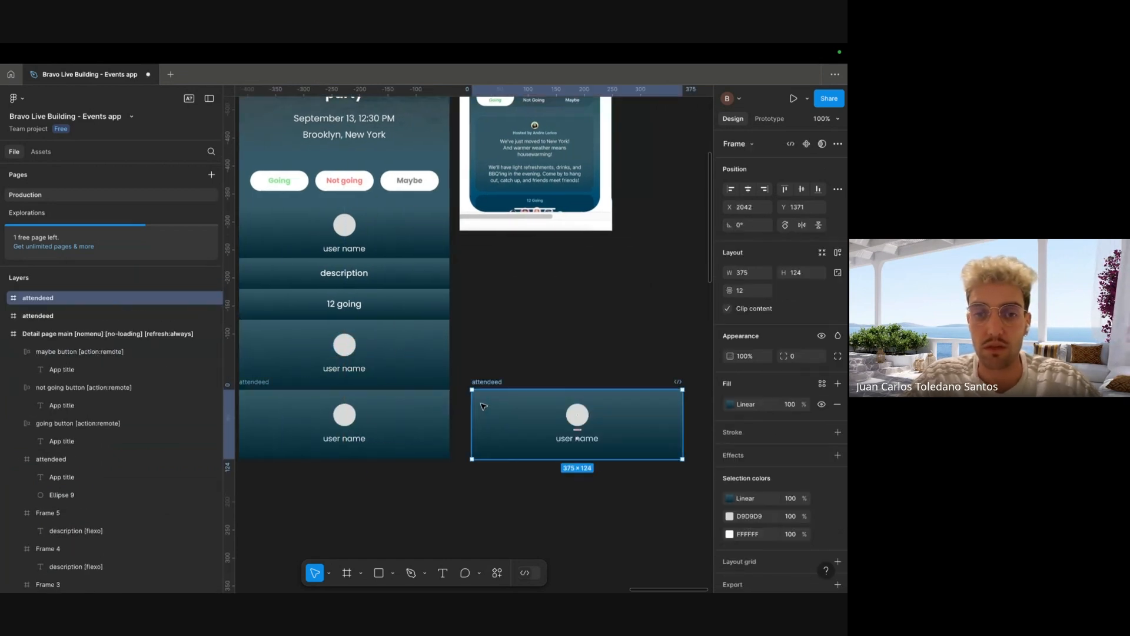
{"action": "scroll", "coordinate": [515, 388], "scroll_direction": "down", "scroll_amount": 5}
{"action": "scroll", "coordinate": [515, 389], "scroll_direction": "up", "scroll_amount": 5}
{"action": "left_click_drag", "start_coordinate": [516, 363], "coordinate": [517, 370]}
{"action": "scroll", "coordinate": [515, 365], "scroll_direction": "down", "scroll_amount": 5}
{"action": "scroll", "coordinate": [501, 342], "scroll_direction": "down", "scroll_amount": 2}
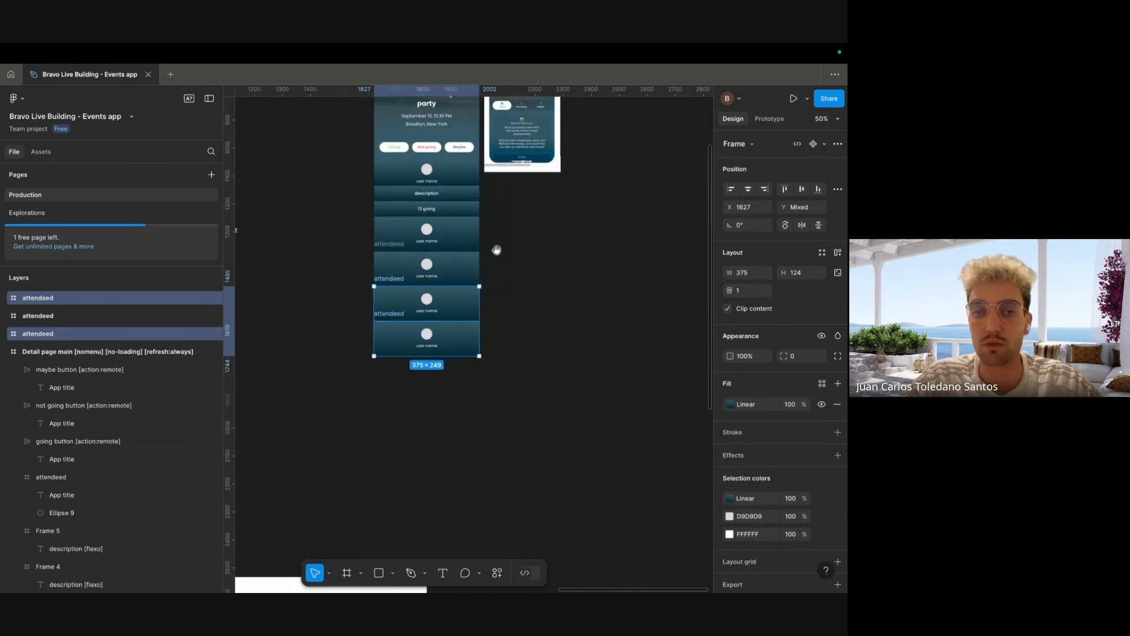
{"action": "left_click_drag", "start_coordinate": [497, 250], "coordinate": [490, 294]}
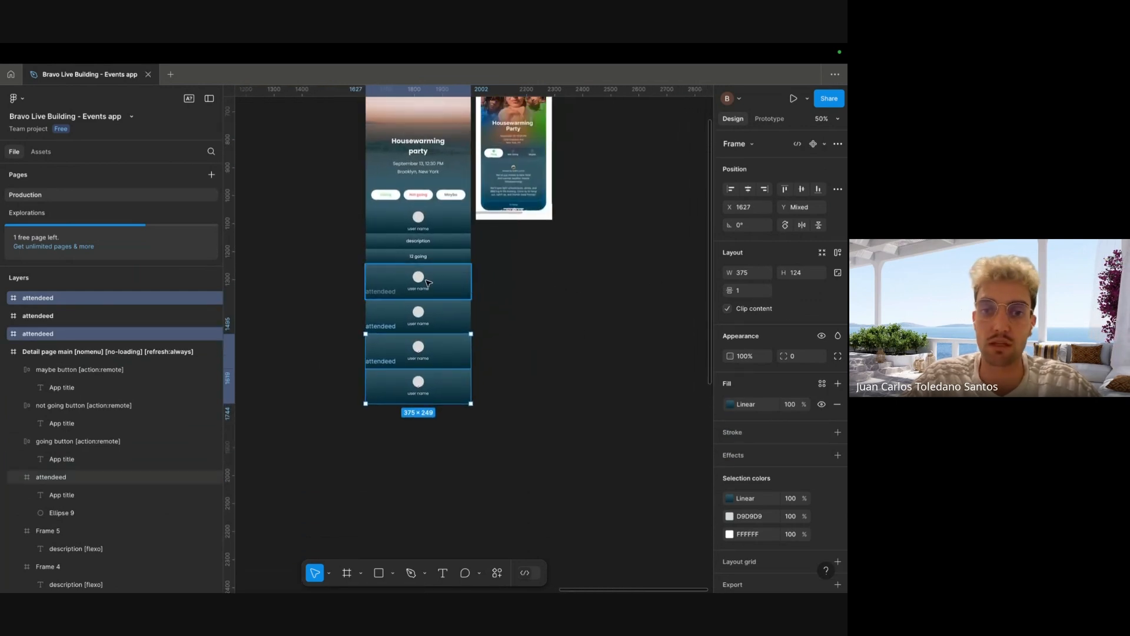
- Try narrowing the page's "attendeed" frame to 114 wide and repeating it side by side, and undo the attempt
{"action": "left_click", "coordinate": [461, 285]}
{"action": "left_click_drag", "start_coordinate": [381, 284], "coordinate": [412, 283]}
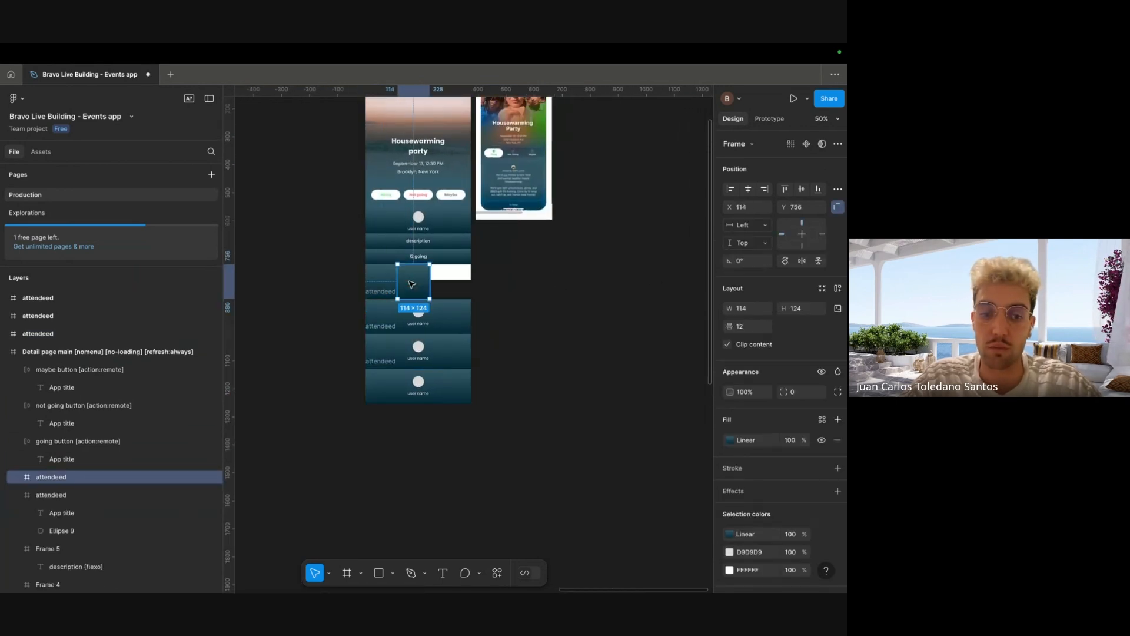
{"action": "key", "text": "super+d"}
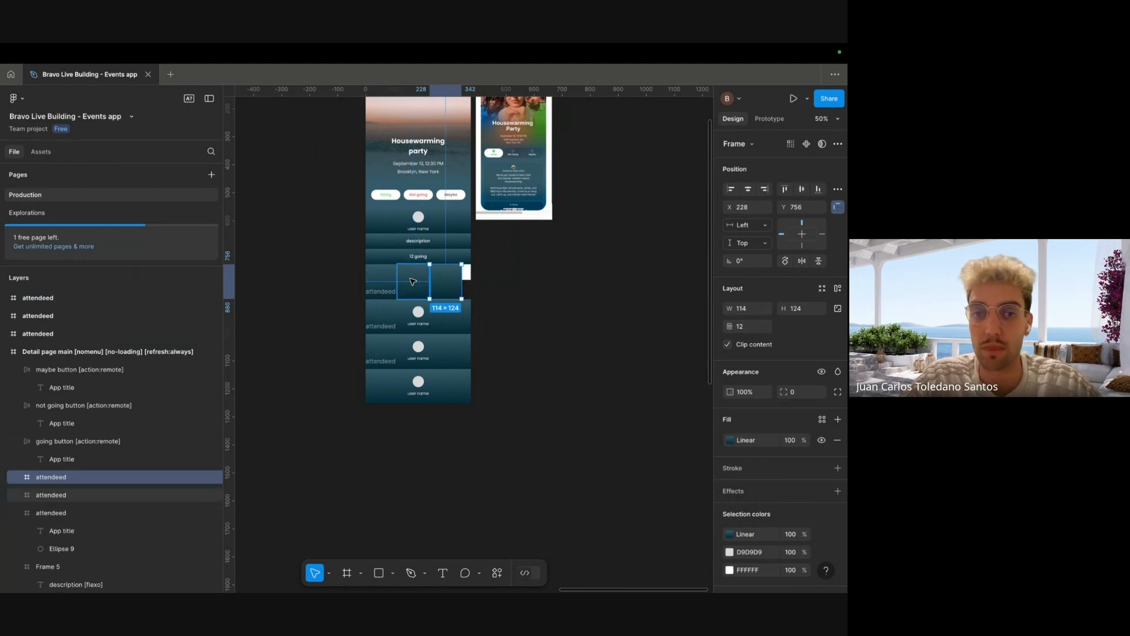
{"action": "key", "text": "super+z"}
{"action": "key", "text": "super+z"}
{"action": "key", "text": "super+z"}
{"action": "left_click", "coordinate": [466, 411]}
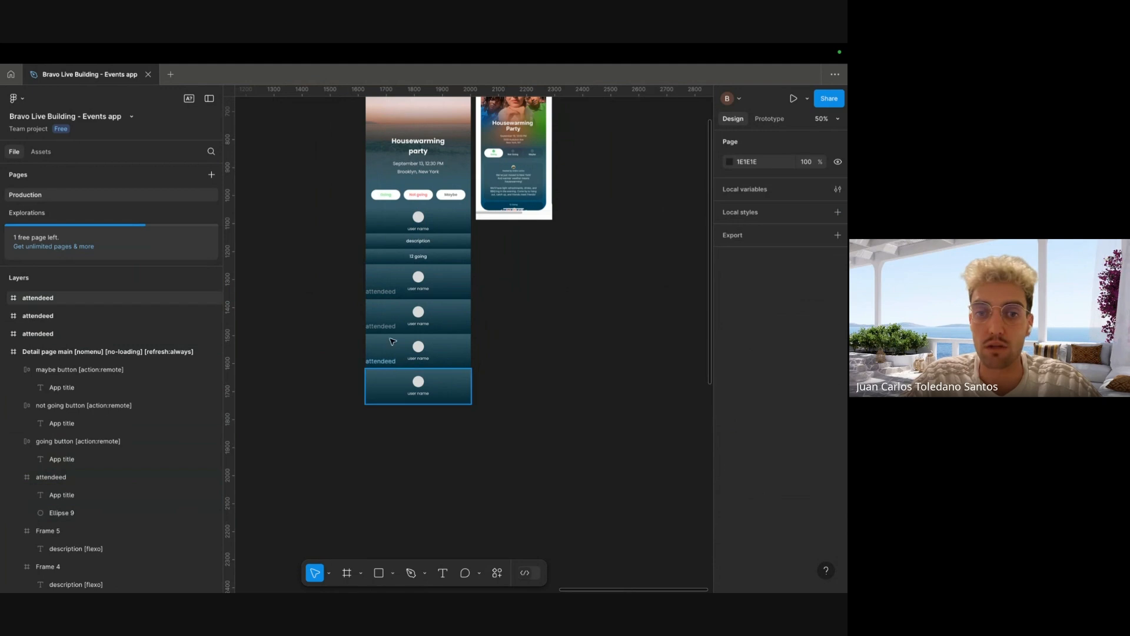
- Delete the three "attendeed" copies stacked beneath the detail page
{"action": "left_click", "coordinate": [387, 360]}
{"action": "left_click", "coordinate": [386, 327], "text": "shift"}
{"action": "left_click", "coordinate": [385, 293], "text": "shift"}
{"action": "key", "text": "Delete"}
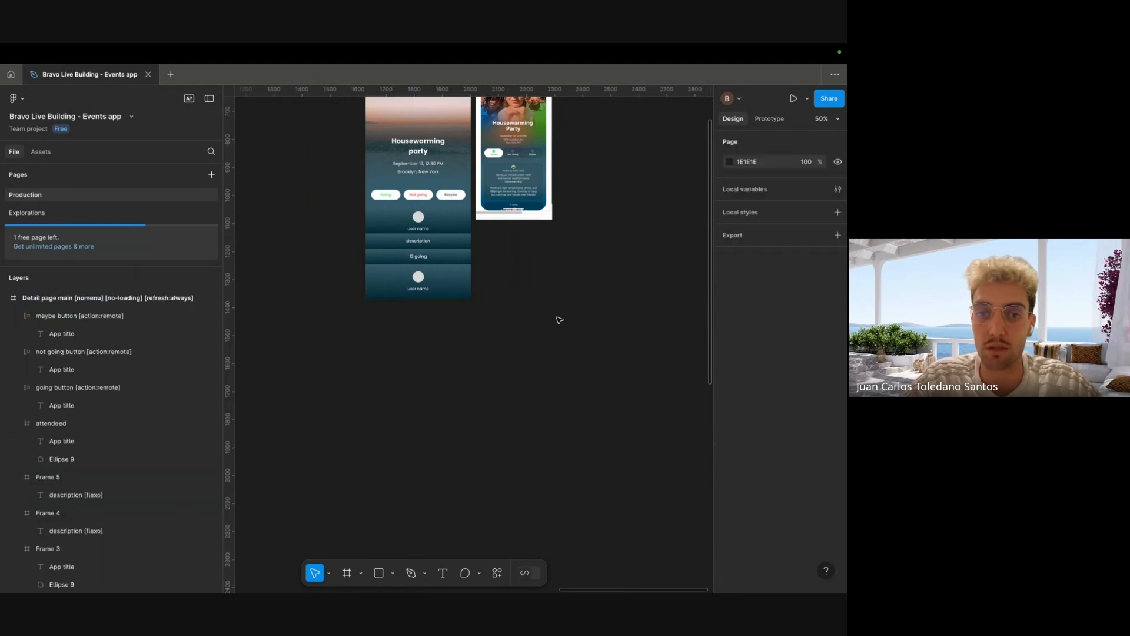
- Fill the description, "12 going" and "attendeed" frames with the dark teal sampled from the end of the host frame's gradient
{"action": "left_click_drag", "start_coordinate": [516, 258], "coordinate": [504, 412]}
{"action": "key", "text": "super+equal"}
{"action": "left_click", "coordinate": [470, 389]}
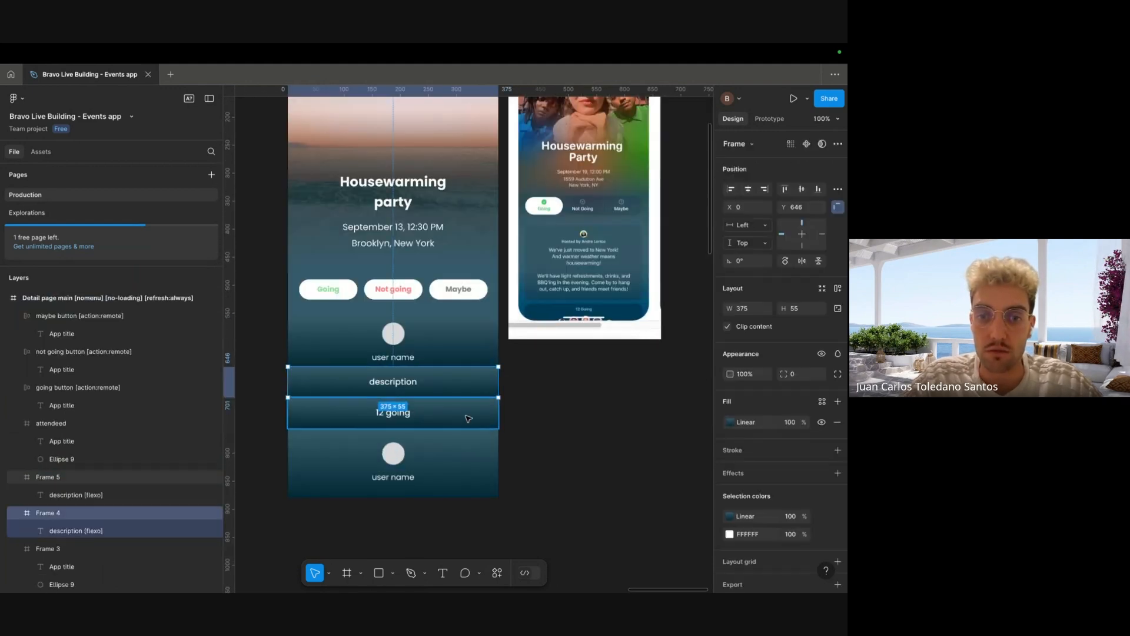
{"action": "left_click", "coordinate": [469, 418], "text": "shift"}
{"action": "left_click", "coordinate": [472, 454], "text": "shift"}
{"action": "key", "text": "i"}
{"action": "left_click", "coordinate": [479, 362]}
{"action": "left_click", "coordinate": [548, 392]}
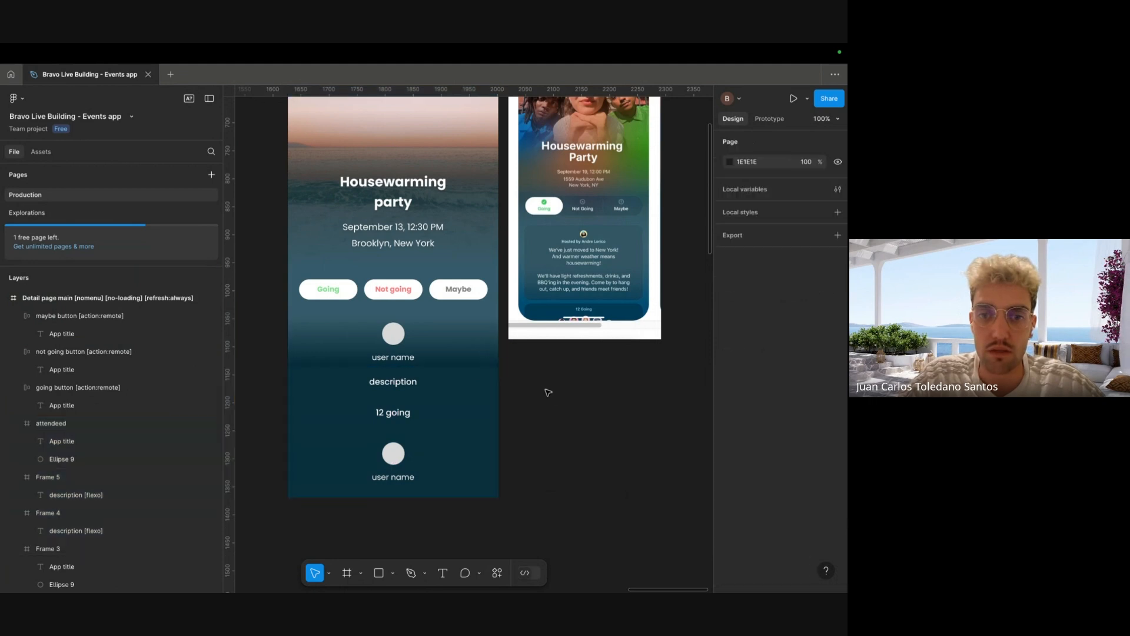
- Move the reference image farther away from the detail page
{"action": "left_click", "coordinate": [546, 401], "text": "alt"}
{"action": "left_click", "coordinate": [510, 387]}
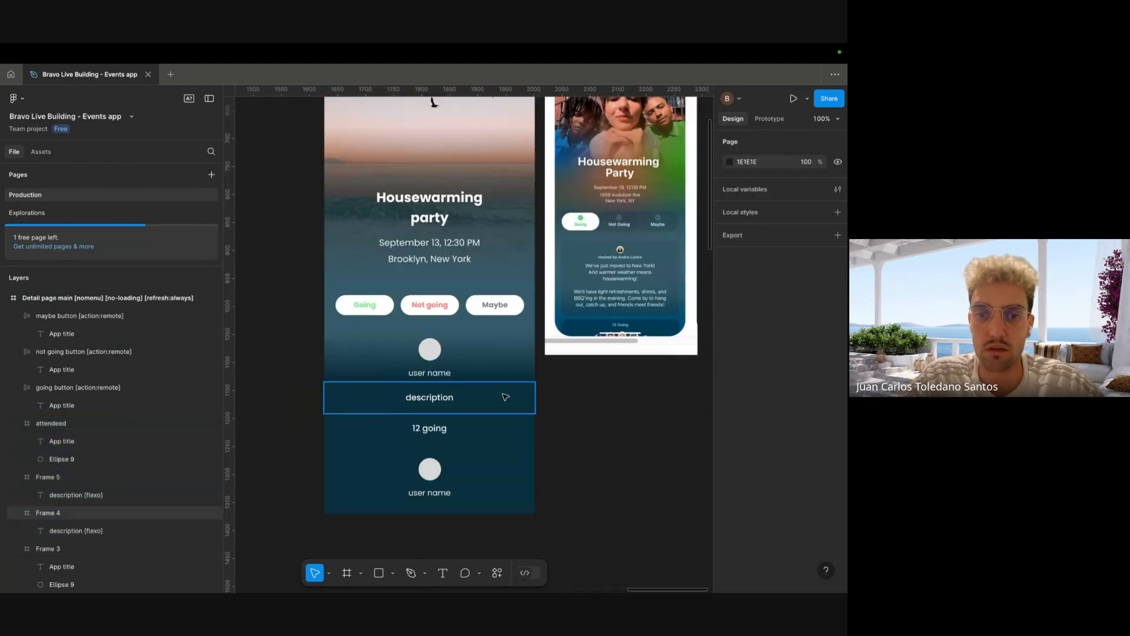
{"action": "left_click", "coordinate": [456, 458], "text": "alt"}
{"action": "left_click", "coordinate": [524, 386]}
{"action": "scroll", "coordinate": [518, 330], "scroll_direction": "down", "scroll_amount": 2}
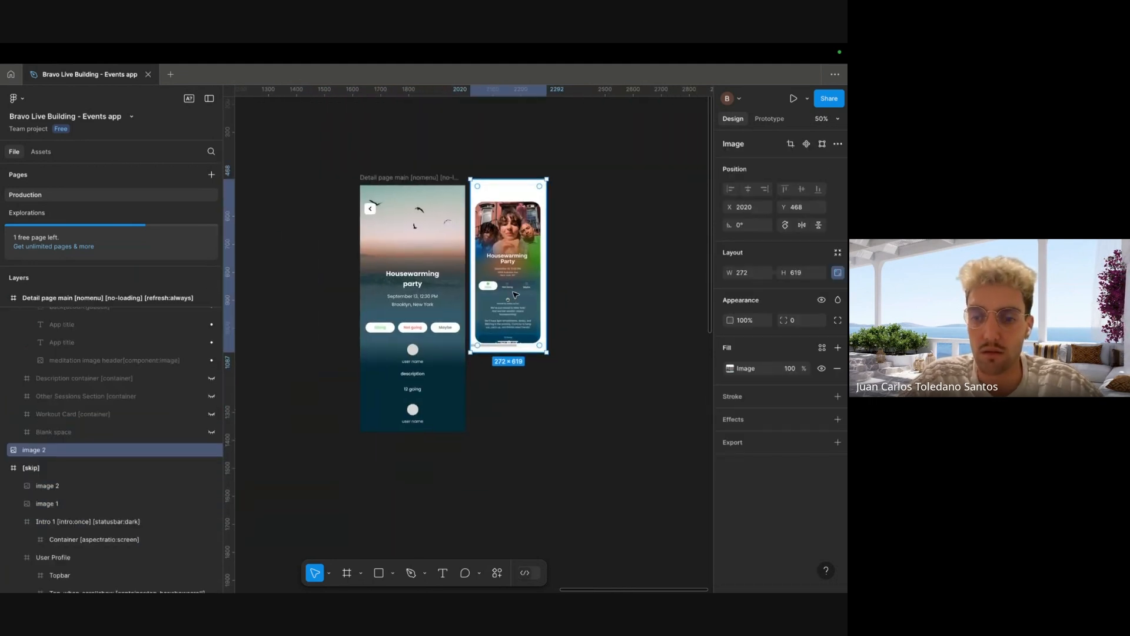
{"action": "left_click_drag", "start_coordinate": [513, 239], "coordinate": [570, 288]}
- Delete the hidden "Feature button" layer from the header [container] frame of the detail page
{"action": "left_click", "coordinate": [434, 259]}
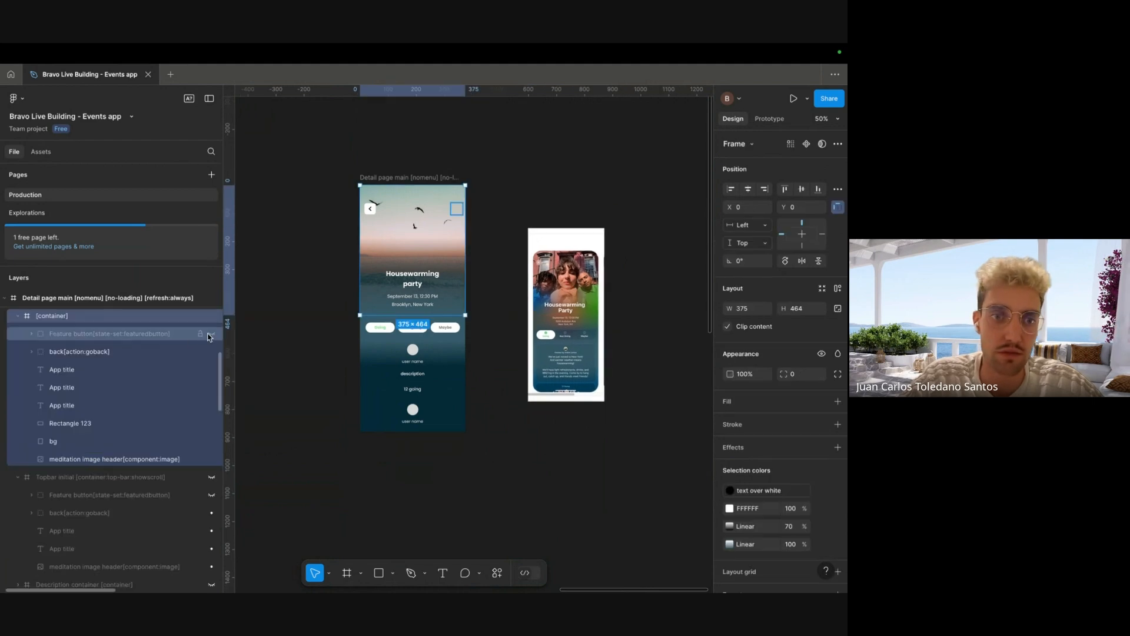
{"action": "left_click", "coordinate": [212, 334]}
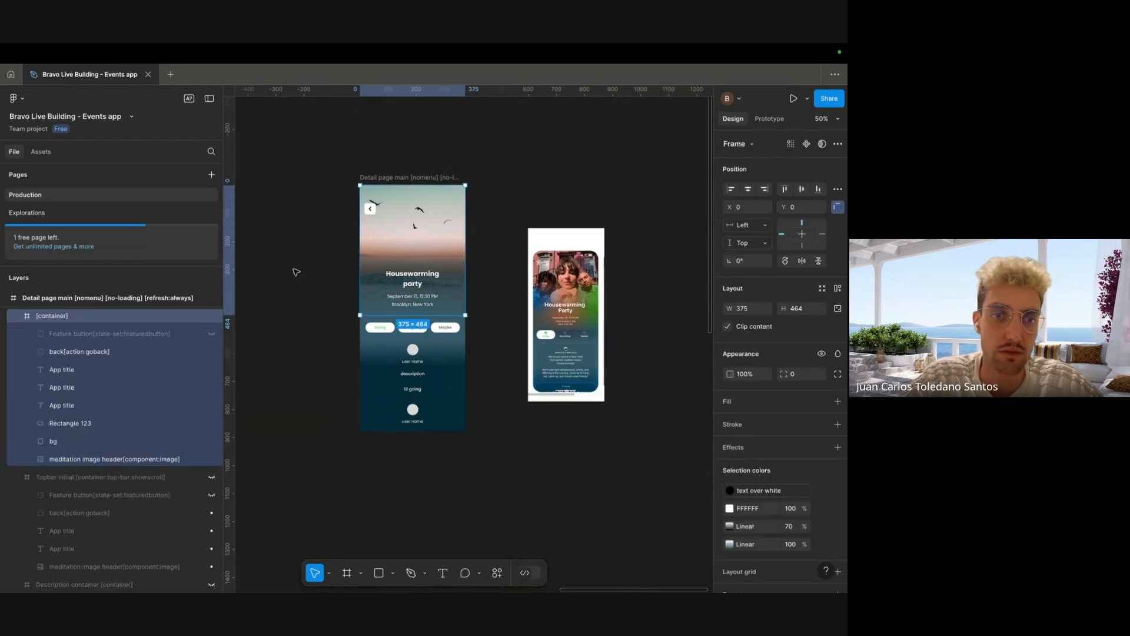
{"action": "left_click", "coordinate": [151, 333]}
{"action": "key", "text": "Delete"}
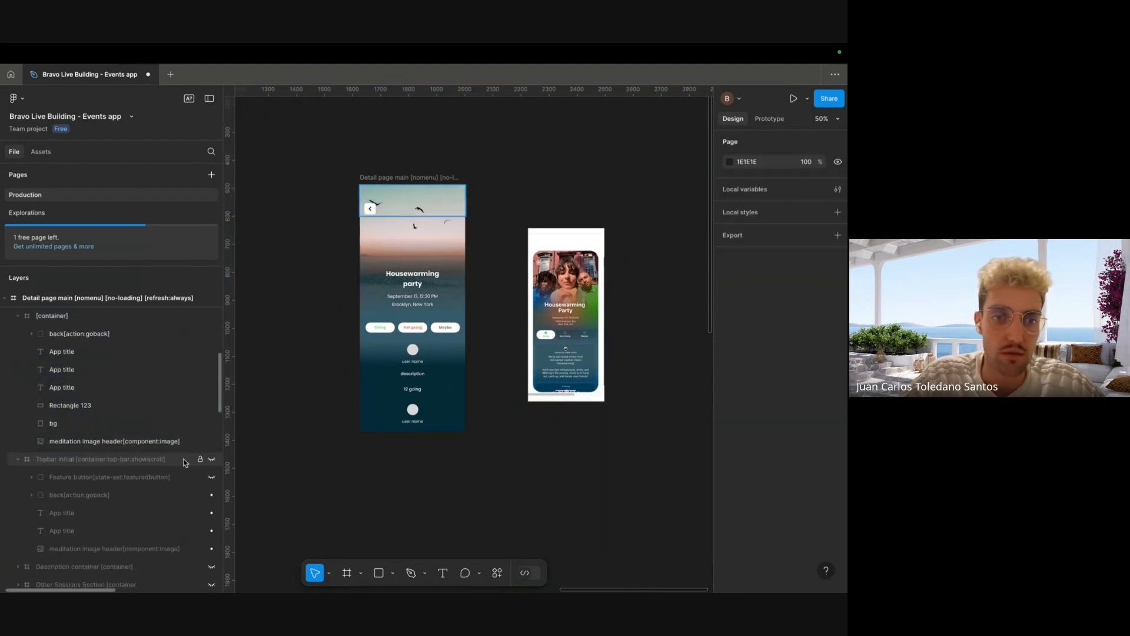
- Unhide the "Topbar initial" frame and bring it to the front of the detail page, above the header
{"action": "left_click", "coordinate": [182, 460]}
{"action": "left_click", "coordinate": [212, 459]}
{"action": "left_click", "coordinate": [303, 265]}
{"action": "left_click_drag", "start_coordinate": [436, 262], "coordinate": [455, 292]}
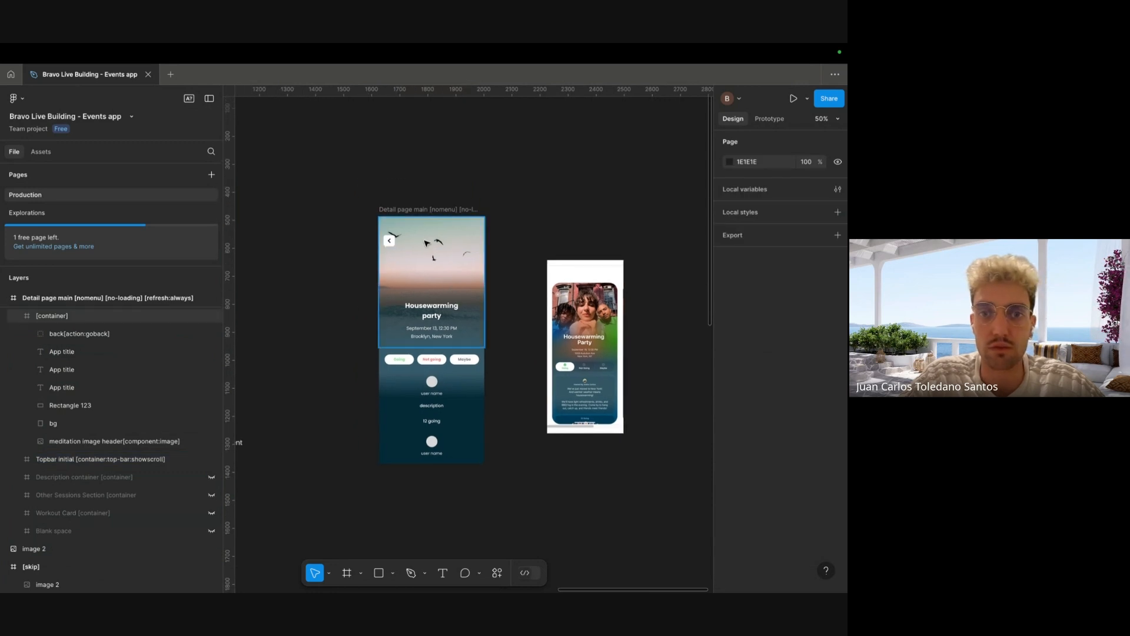
{"action": "left_click", "coordinate": [428, 246]}
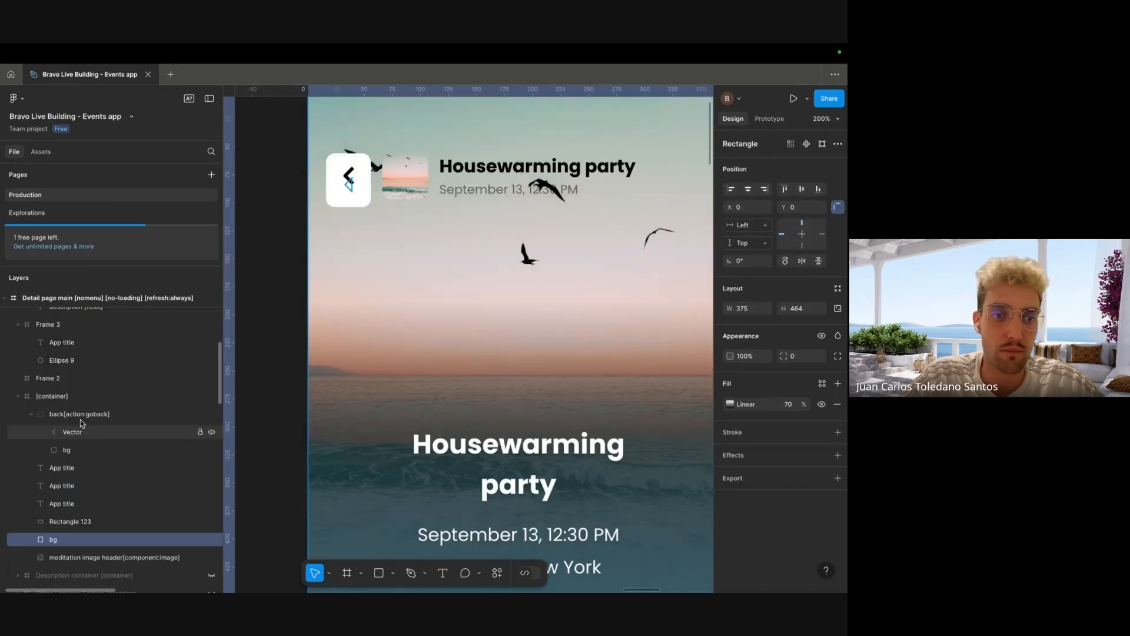
{"action": "left_click", "coordinate": [81, 414]}
{"action": "scroll", "coordinate": [331, 289], "scroll_direction": "down", "scroll_amount": 5}
- Move the reference image back up close beside the detail page
{"action": "left_click", "coordinate": [617, 370]}
{"action": "left_click_drag", "start_coordinate": [600, 373], "coordinate": [528, 296]}
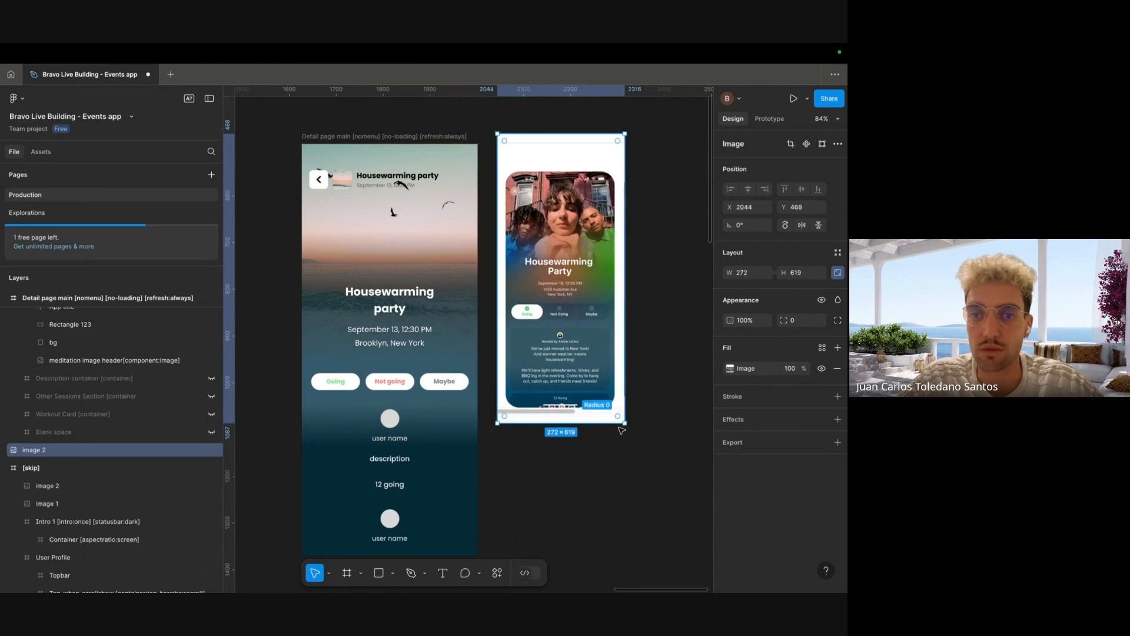
{"action": "left_click", "coordinate": [525, 470]}
{"action": "left_click_drag", "start_coordinate": [482, 418], "coordinate": [518, 375]}
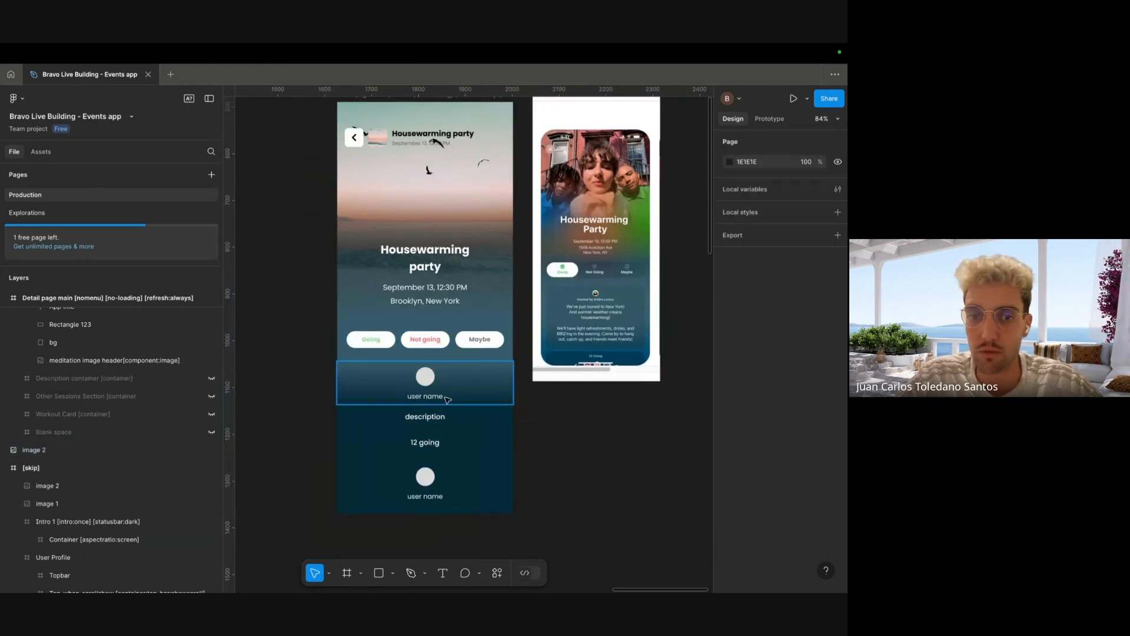
- Draw a background rectangle around the three attendance buttons, behind them, and size it to 352 × 52
{"action": "key", "text": "plus"}
{"action": "key", "text": "r"}
{"action": "left_click_drag", "start_coordinate": [265, 261], "coordinate": [585, 310]}
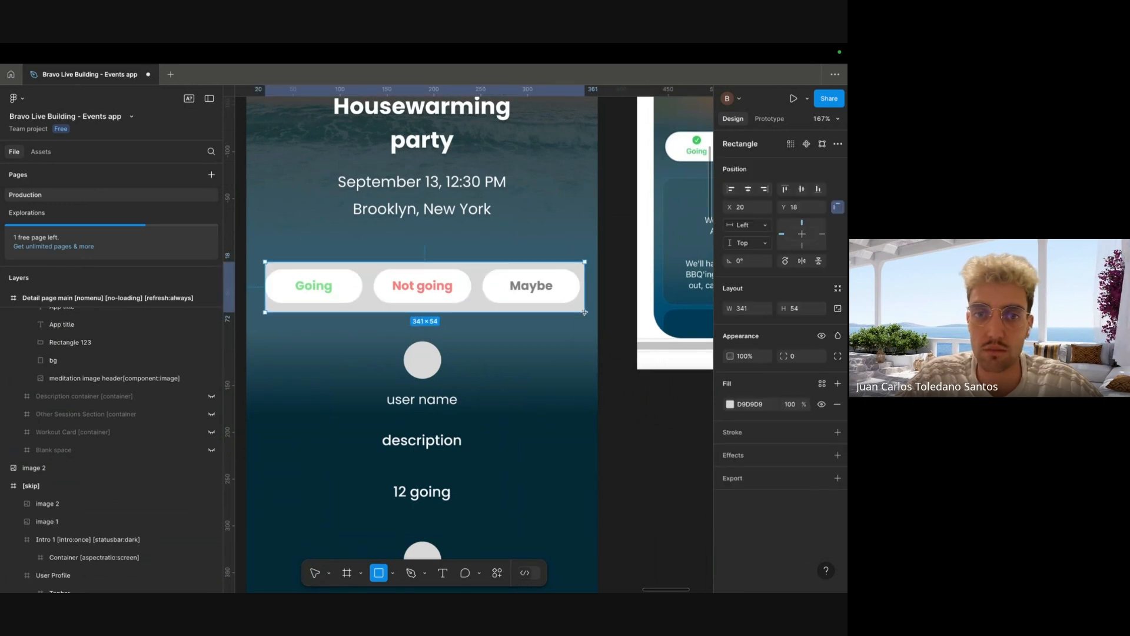
{"action": "left_click_drag", "start_coordinate": [280, 273], "coordinate": [273, 273]}
{"action": "left_click_drag", "start_coordinate": [581, 282], "coordinate": [591, 282]}
{"action": "key", "text": "alt"}
{"action": "scroll", "coordinate": [570, 291], "scroll_direction": "up", "scroll_amount": 3}
{"action": "scroll", "coordinate": [570, 291], "scroll_direction": "right", "scroll_amount": 3}
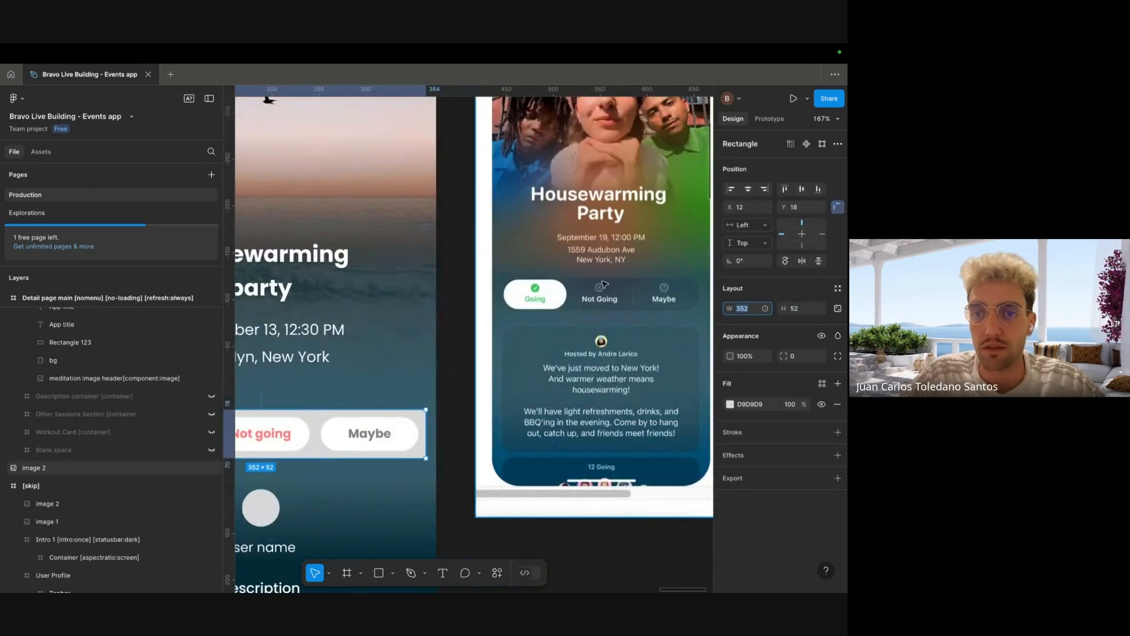
{"action": "scroll", "coordinate": [587, 308], "scroll_direction": "left", "scroll_amount": 5}
{"action": "scroll", "coordinate": [452, 354], "scroll_direction": "down", "scroll_amount": 2}
{"action": "scroll", "coordinate": [452, 353], "scroll_direction": "left", "scroll_amount": 2}
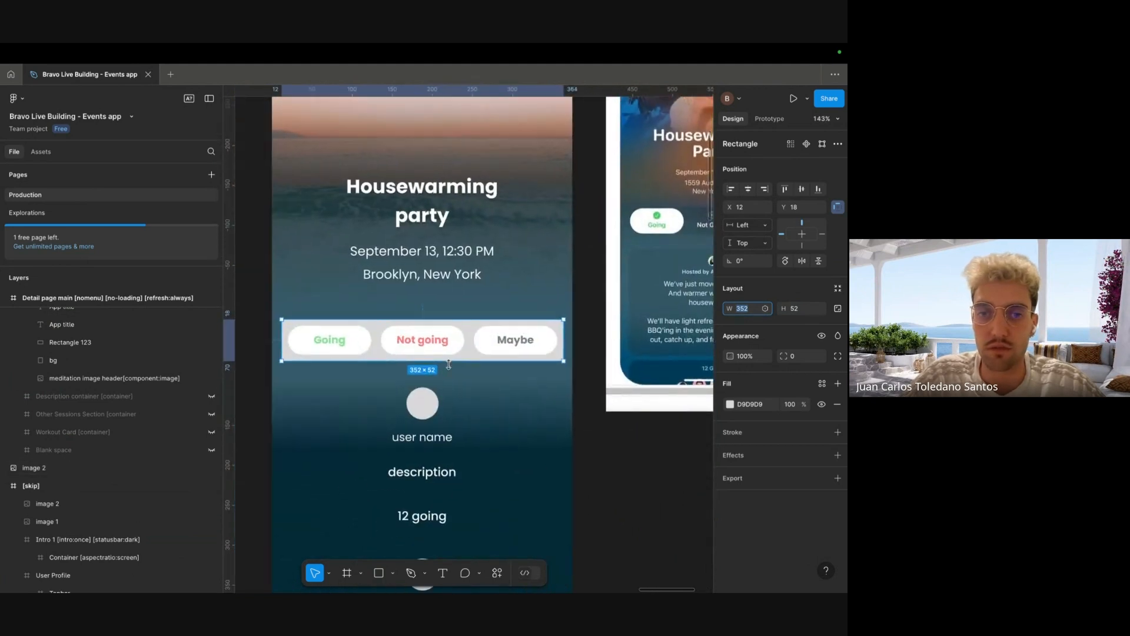
- Give the attendance buttons' background rectangle a corner radius of 32 and an opacity of 20%
{"action": "left_click", "coordinate": [798, 355]}
{"action": "type", "text": "32"}
{"action": "key", "text": "Return"}
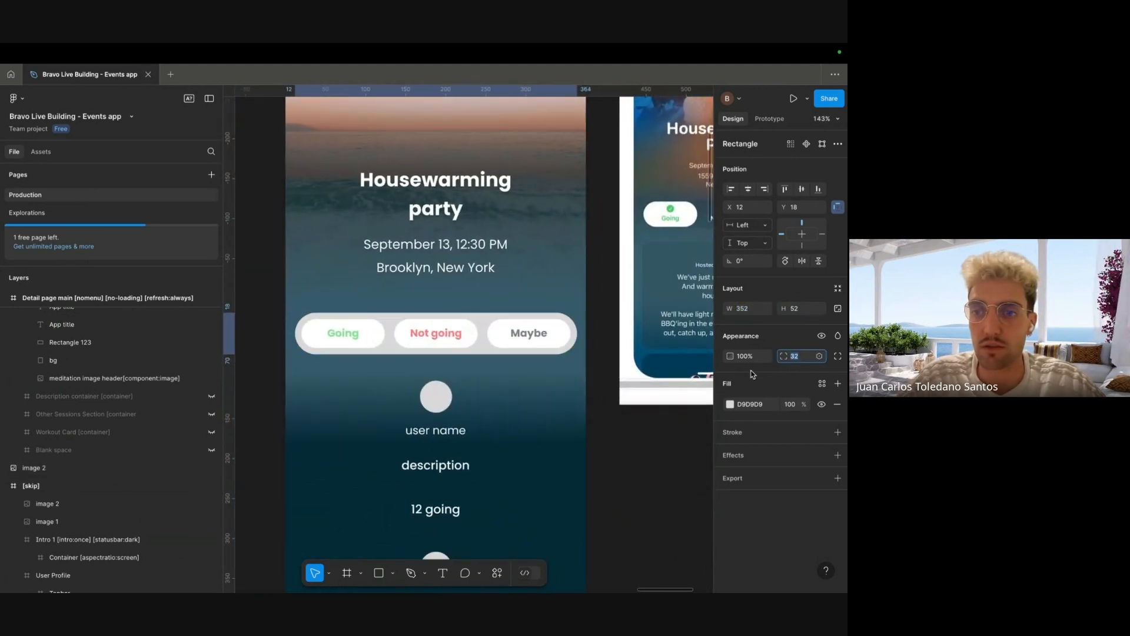
{"action": "left_click", "coordinate": [744, 356]}
{"action": "type", "text": "20"}
{"action": "key", "text": "Return"}
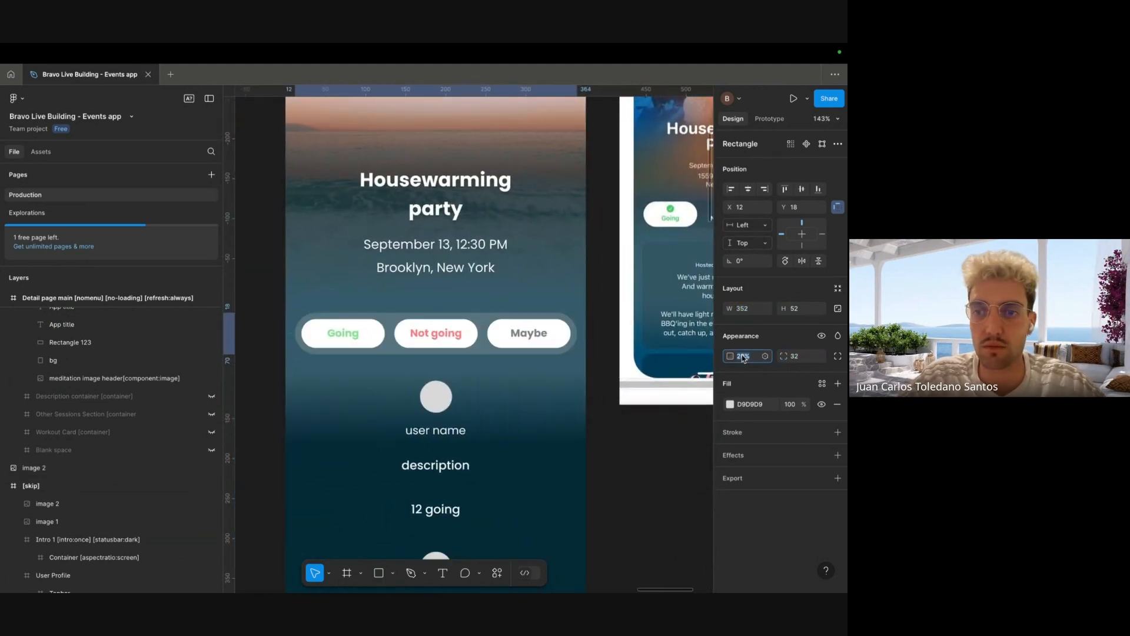
- Trim the attendance buttons' background rectangle to 348 × 48 so it surrounds the buttons more tightly
{"action": "key", "text": "ctrl+a"}
{"action": "left_click_drag", "start_coordinate": [533, 339], "coordinate": [531, 339]}
{"action": "scroll", "coordinate": [518, 339], "scroll_direction": "right", "scroll_amount": 3}
{"action": "left_click", "coordinate": [347, 364]}
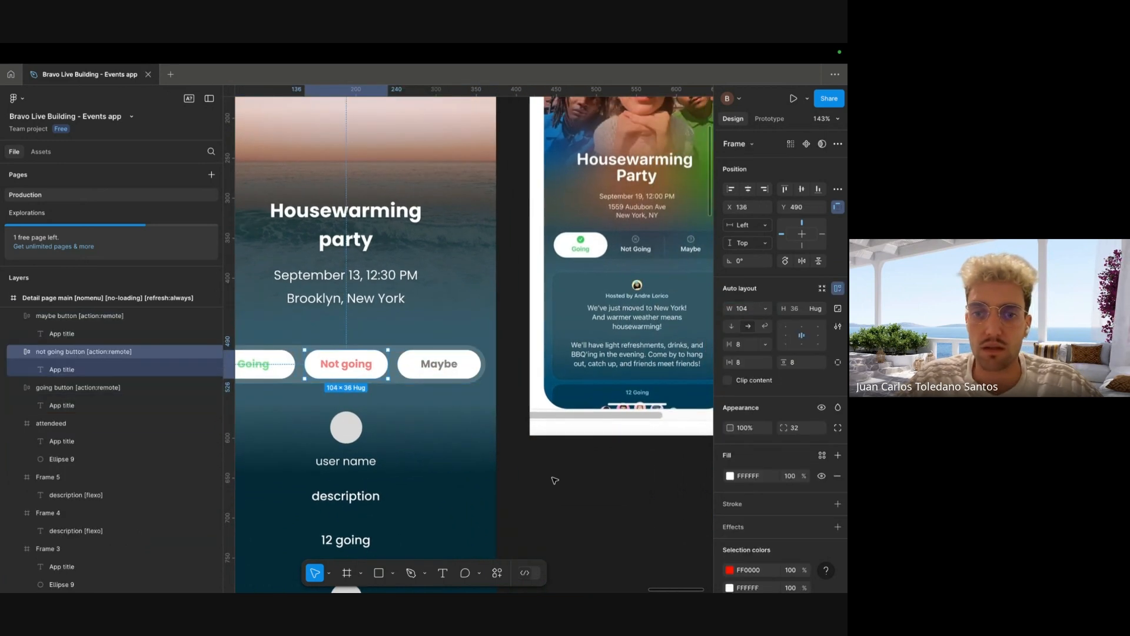
- Examine the Going, Not going and Maybe buttons against the selected and unselected button styles in the reference image
{"action": "left_click", "coordinate": [555, 480]}
{"action": "scroll", "coordinate": [535, 475], "scroll_direction": "right", "scroll_amount": 1}
{"action": "scroll", "coordinate": [493, 368], "scroll_direction": "down", "scroll_amount": 5}
{"action": "scroll", "coordinate": [376, 371], "scroll_direction": "up", "scroll_amount": 5}
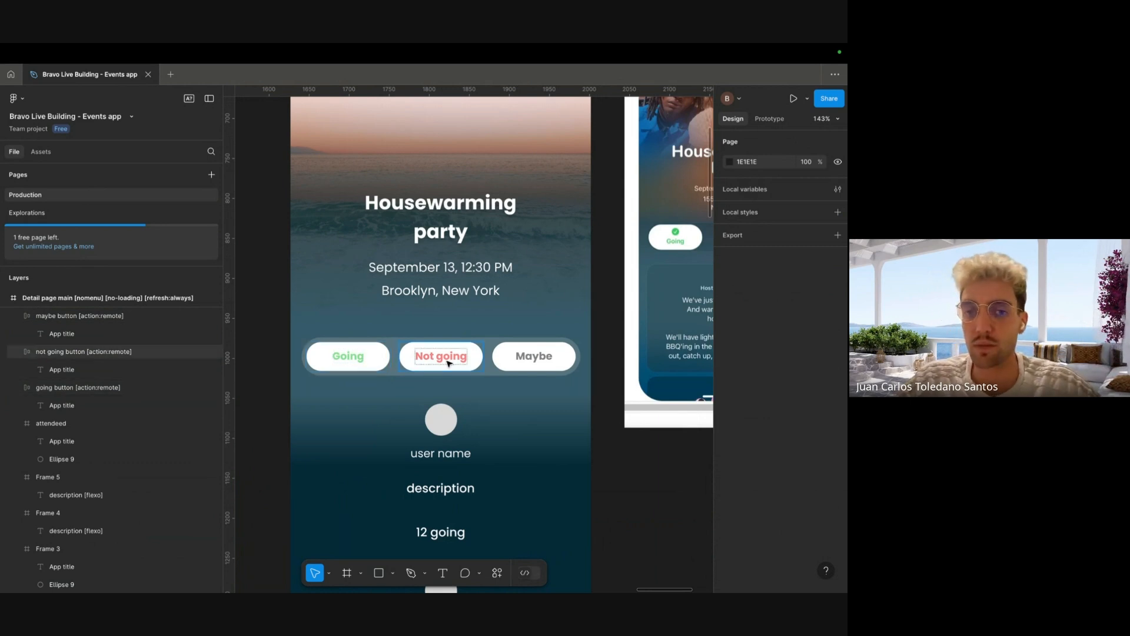
{"action": "left_click", "coordinate": [503, 347]}
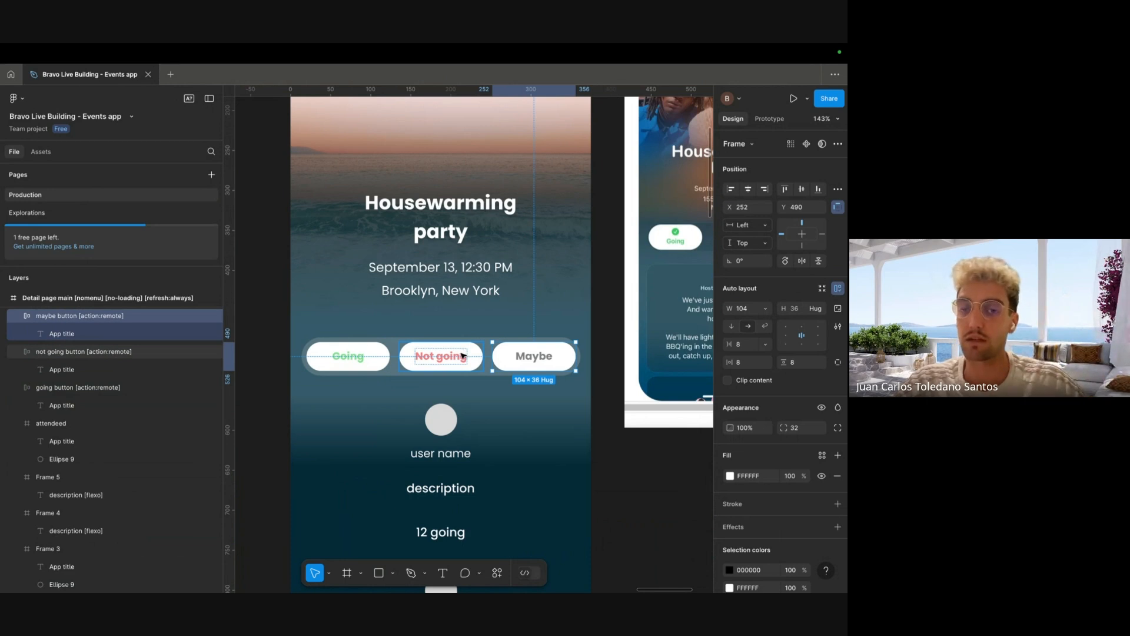
{"action": "left_click", "coordinate": [372, 361]}
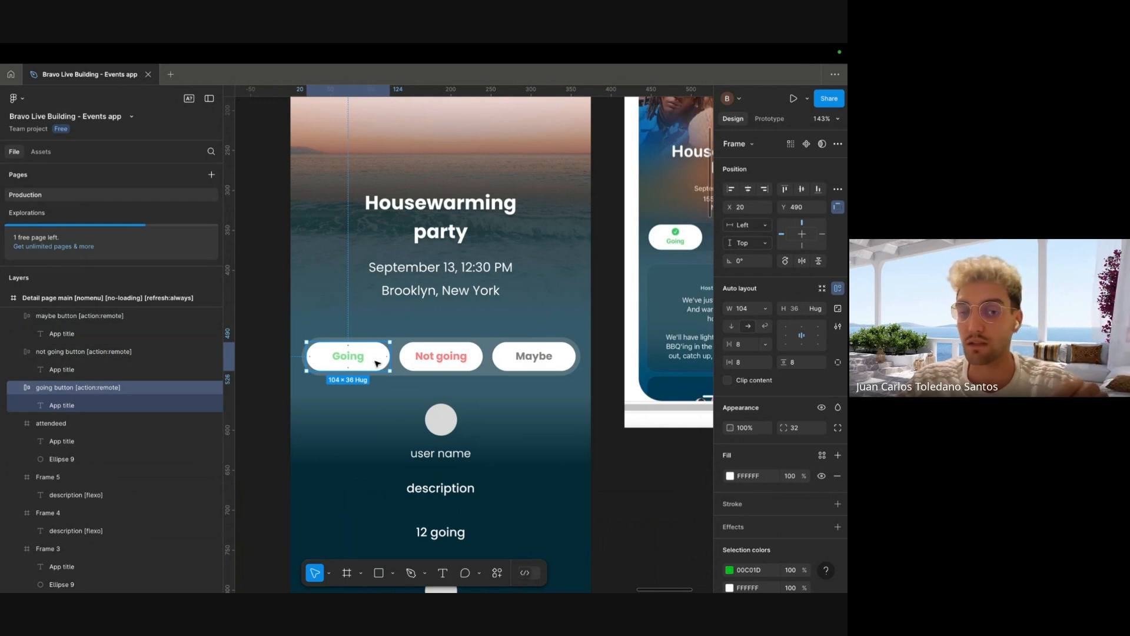
{"action": "left_click", "coordinate": [462, 357]}
{"action": "left_click", "coordinate": [505, 357], "text": "shift"}
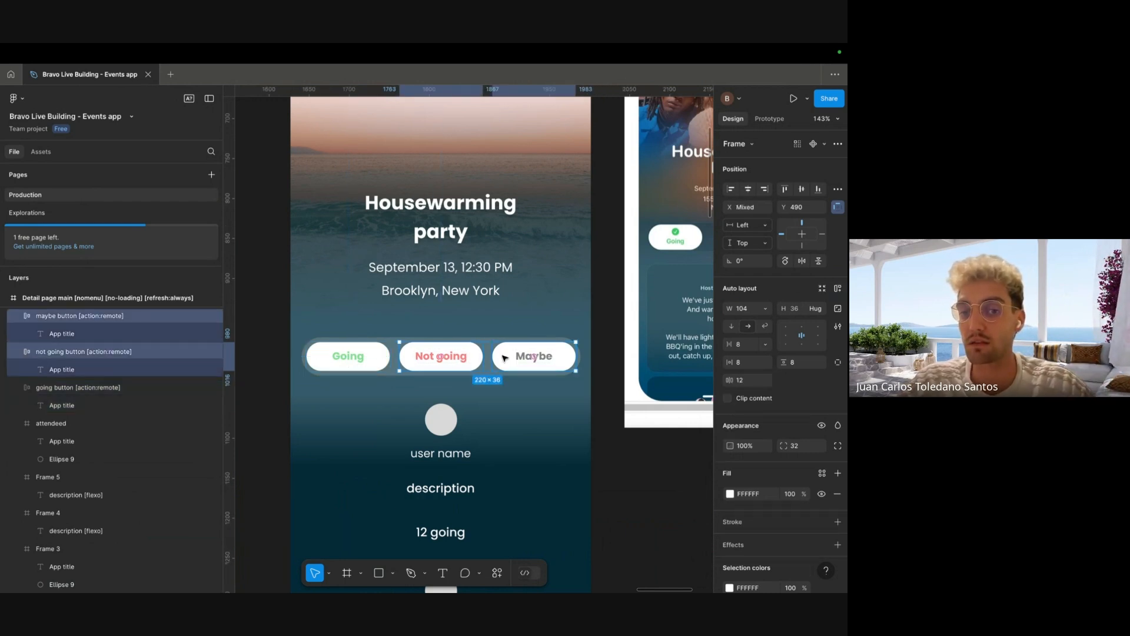
{"action": "scroll", "coordinate": [483, 353], "scroll_direction": "down", "scroll_amount": 1}
{"action": "scroll", "coordinate": [483, 353], "scroll_direction": "right", "scroll_amount": 1}
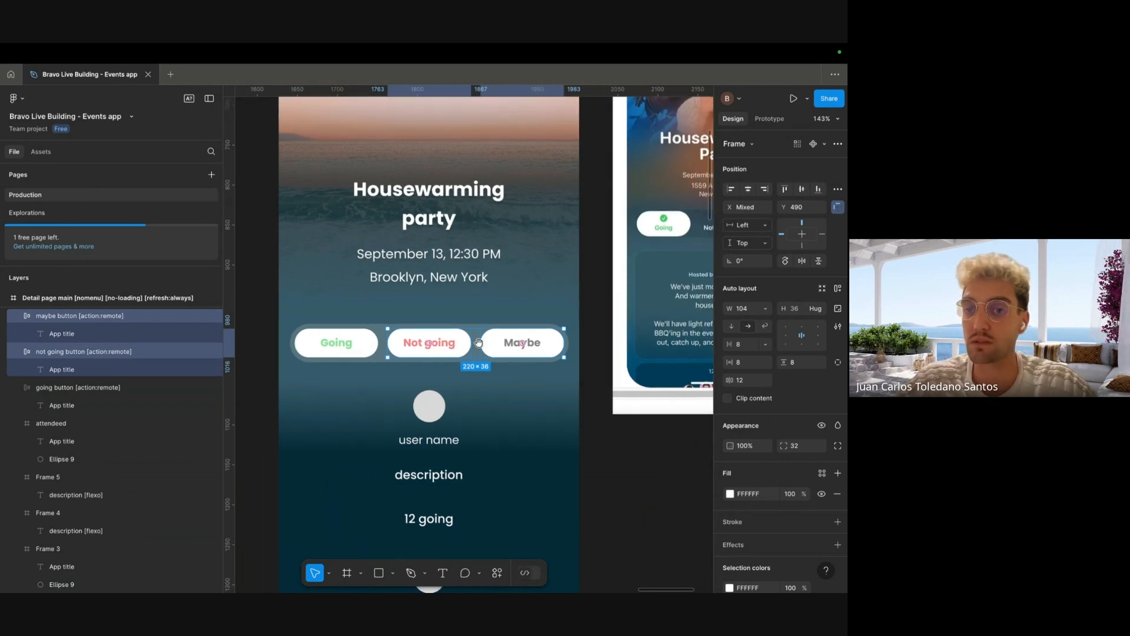
{"action": "scroll", "coordinate": [564, 262], "scroll_direction": "right", "scroll_amount": 5}
{"action": "scroll", "coordinate": [564, 262], "scroll_direction": "up", "scroll_amount": 1}
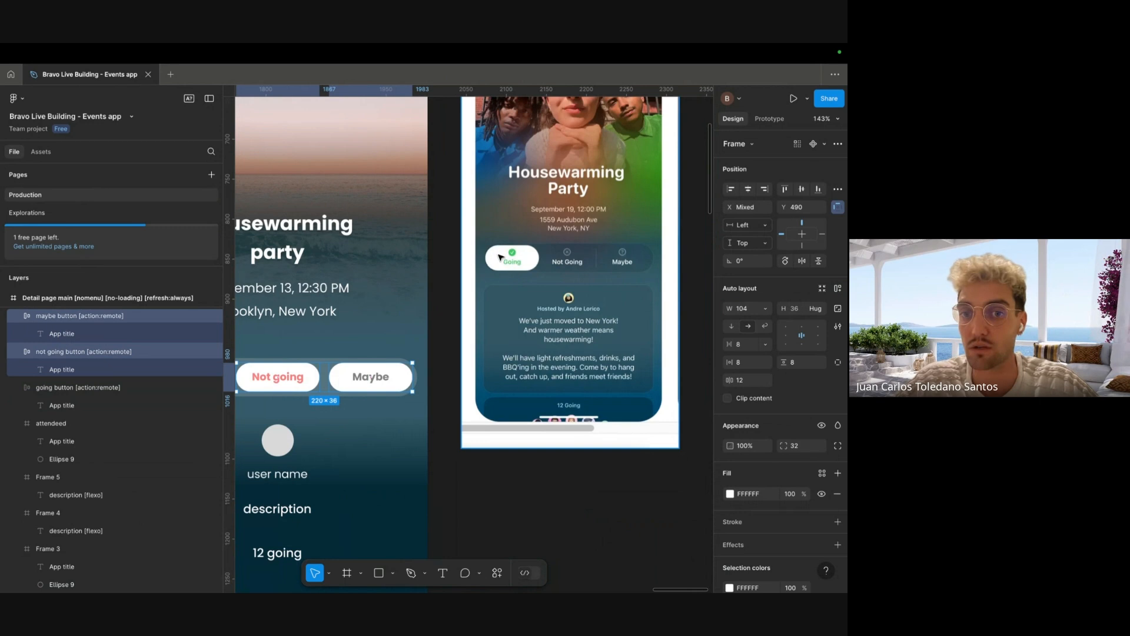
- Recolour the top bar's event title and date texts to white
{"action": "key", "text": "super+minus"}
{"action": "left_click", "coordinate": [527, 299]}
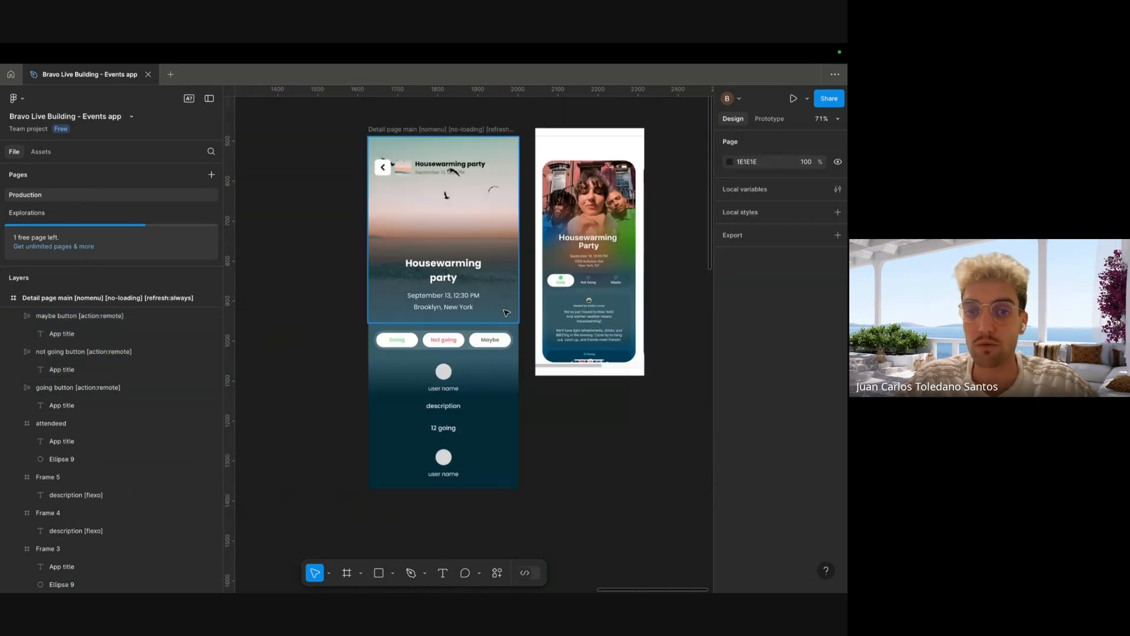
{"action": "left_click", "coordinate": [452, 165], "text": "super"}
{"action": "left_click", "coordinate": [449, 172], "text": "shift+super"}
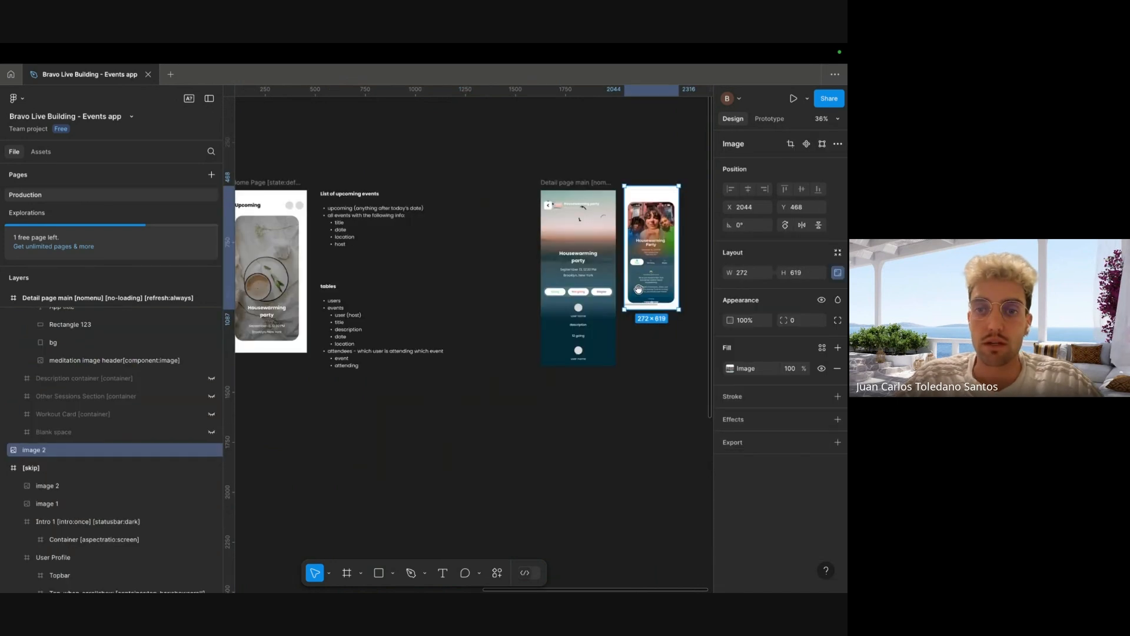
- Delete the reference image beside the detail page
{"action": "left_click_drag", "start_coordinate": [634, 291], "coordinate": [612, 304]}
{"action": "key", "text": "Delete"}
{"action": "left_click_drag", "start_coordinate": [449, 309], "coordinate": [510, 305]}
- Add a prototype connection from the home page's "Category slide" event card to the detail page, navigating on click
{"action": "left_click", "coordinate": [769, 124]}
{"action": "left_click", "coordinate": [467, 314]}
{"action": "key", "text": "Escape"}
{"action": "left_click_drag", "start_coordinate": [420, 288], "coordinate": [458, 321]}
{"action": "double_click", "coordinate": [346, 318]}
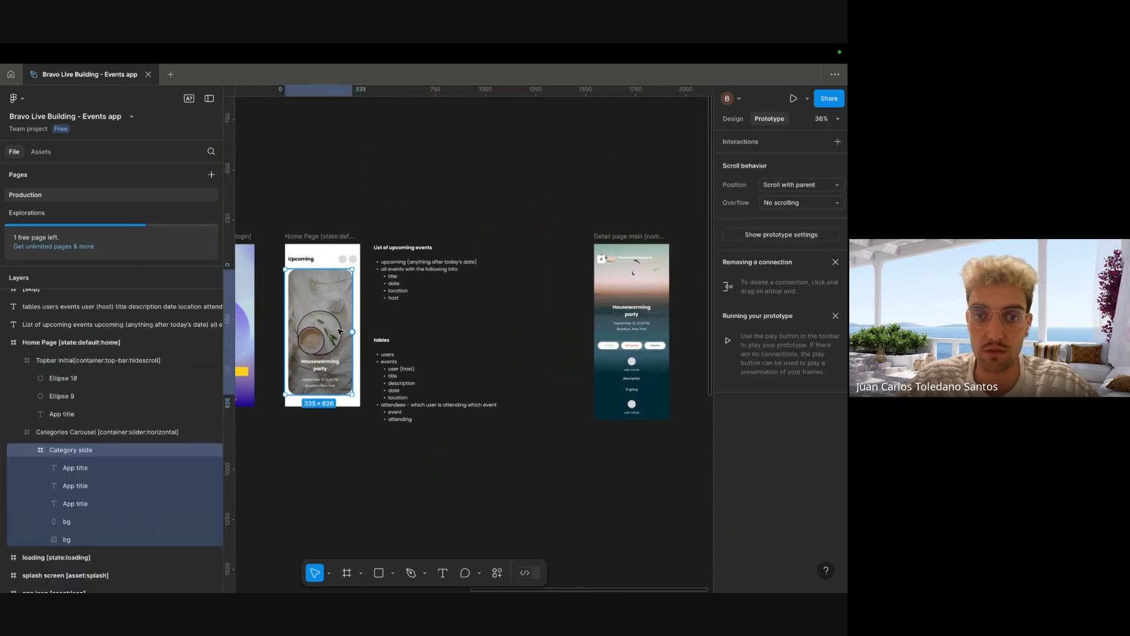
{"action": "left_click_drag", "start_coordinate": [353, 333], "coordinate": [588, 318]}
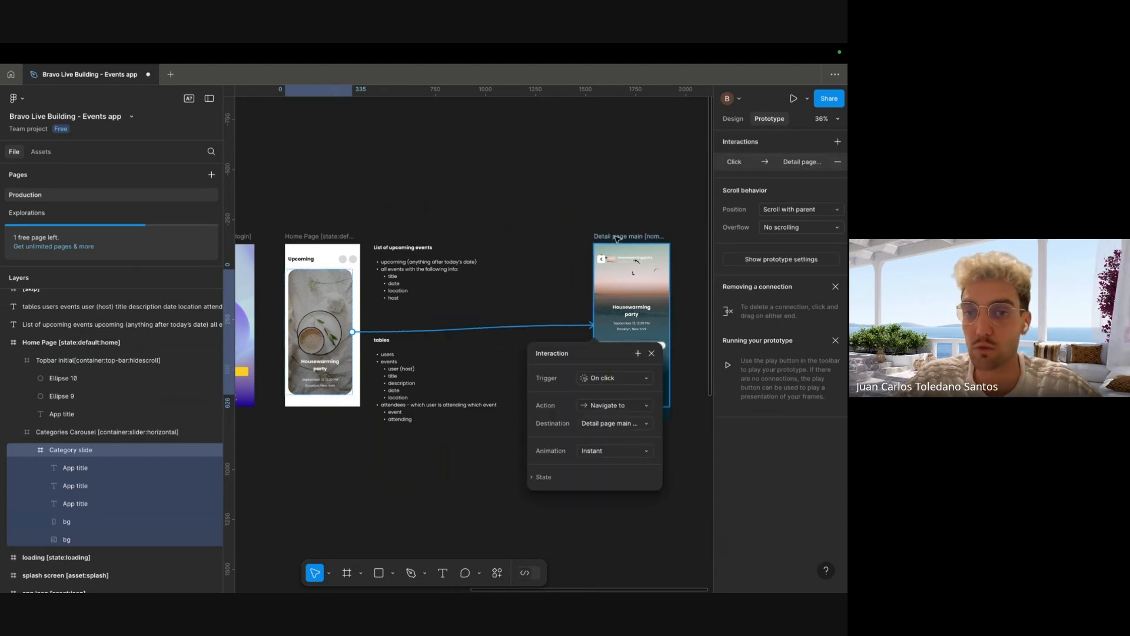
- Replace "Detail page main" with "Event - Detail" in the detail frame's name, keeping its bracketed tags
{"action": "left_click", "coordinate": [619, 237]}
{"action": "double_click", "coordinate": [612, 237]}
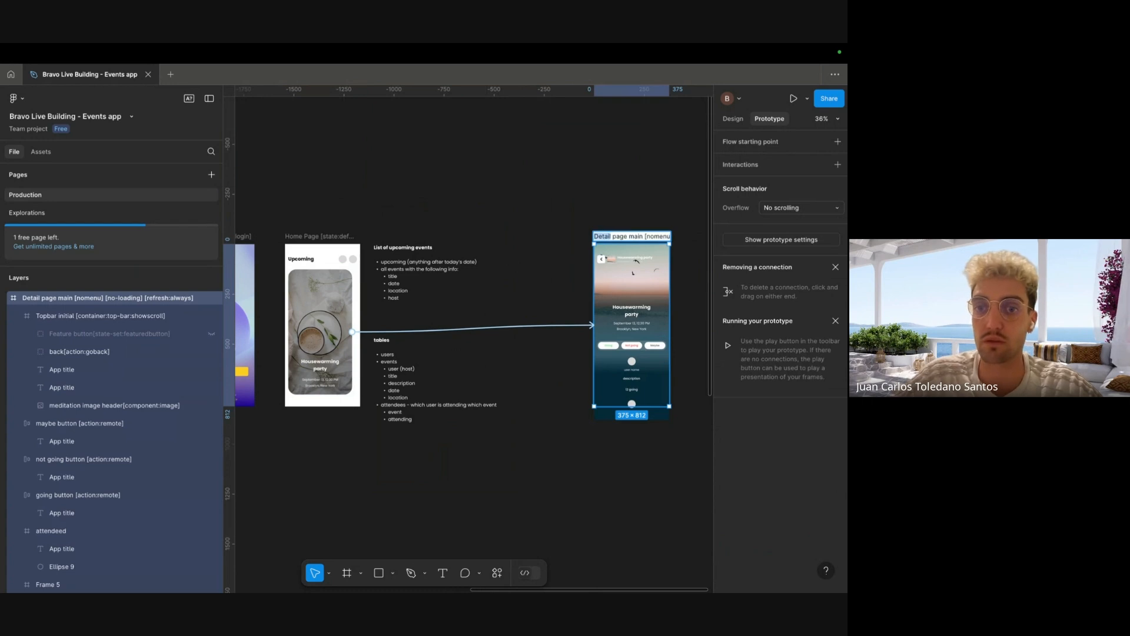
{"action": "type", "text": "Event - Detail"}
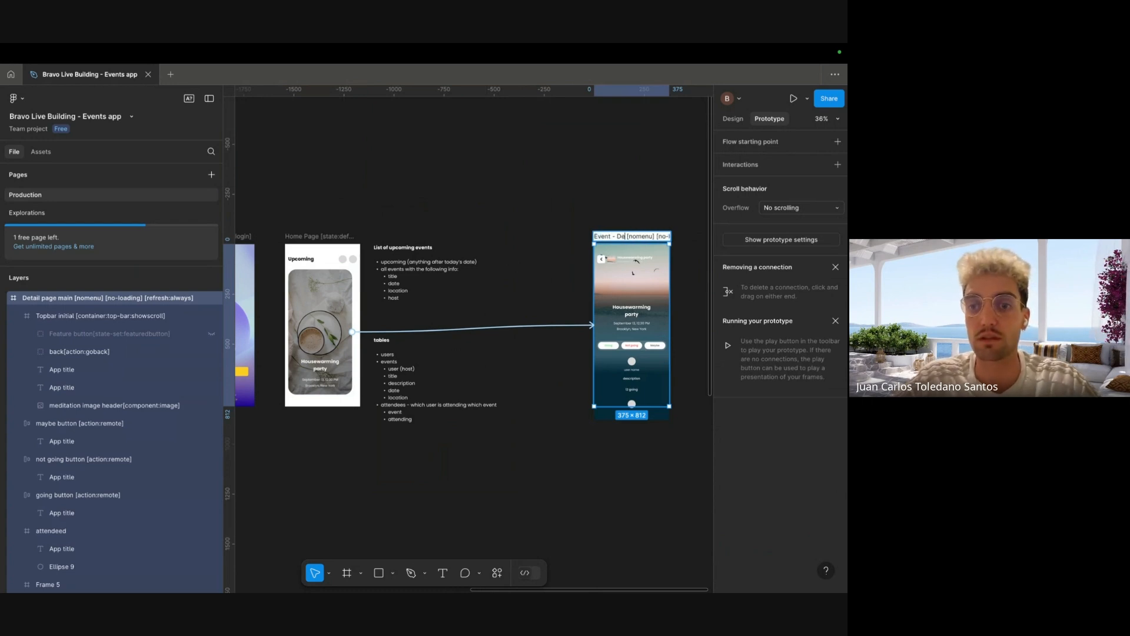
- Shorten "Home Page" to "Home" in the home frame's name, keeping its state tag
{"action": "double_click", "coordinate": [293, 237]}
{"action": "key", "text": "BackSpace"}
{"action": "left_click", "coordinate": [329, 222]}
{"action": "scroll", "coordinate": [339, 223], "scroll_direction": "right", "scroll_amount": 1}
{"action": "scroll", "coordinate": [339, 223], "scroll_direction": "down", "scroll_amount": 1}
{"action": "mouse_move", "coordinate": [464, 181]}
{"action": "left_mouse_down"}
{"action": "mouse_move", "coordinate": [583, 173]}
{"action": "mouse_move", "coordinate": [465, 166]}
{"action": "left_mouse_up"}
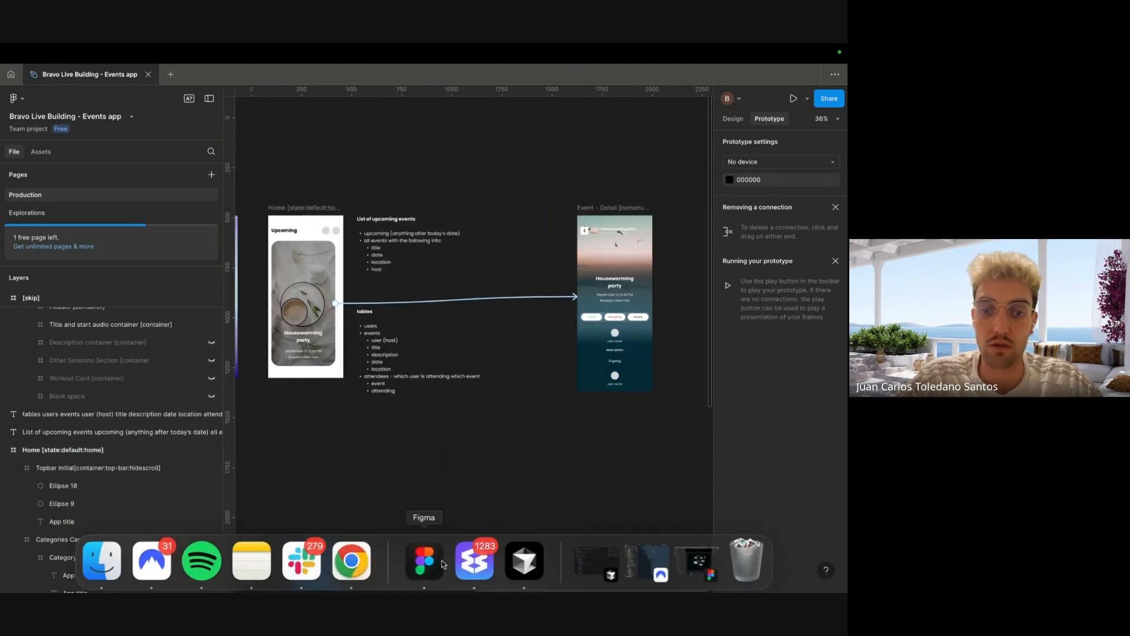
- Switch to Bravo Studio in the browser and go from the account page to the app projects
{"action": "left_click", "coordinate": [474, 558]}
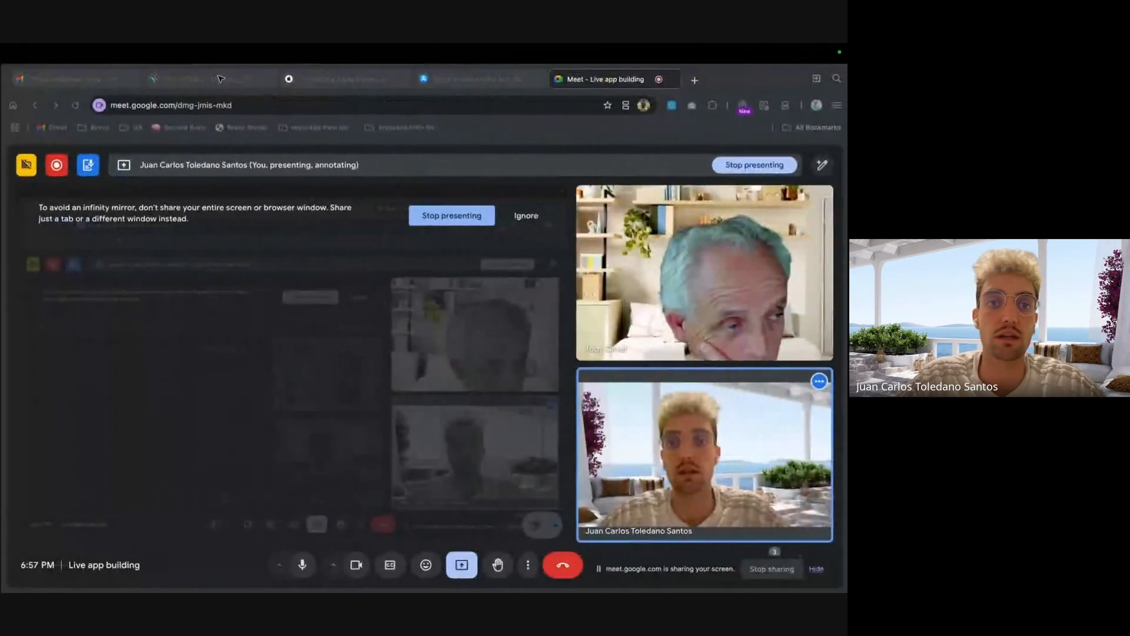
{"action": "left_click", "coordinate": [212, 79]}
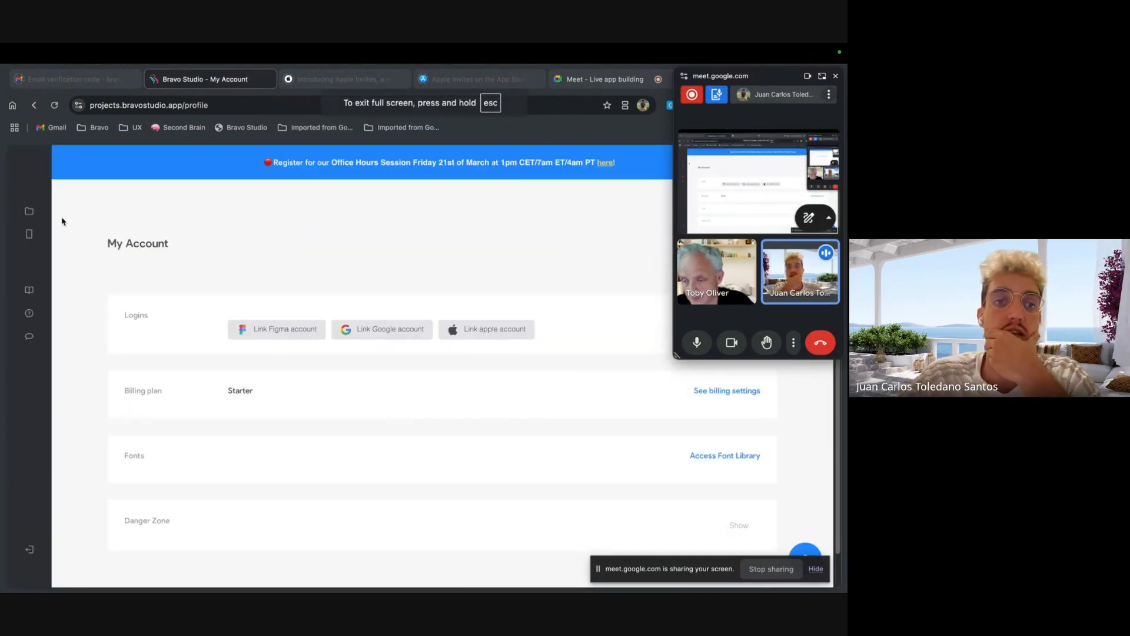
{"action": "left_click", "coordinate": [29, 212]}
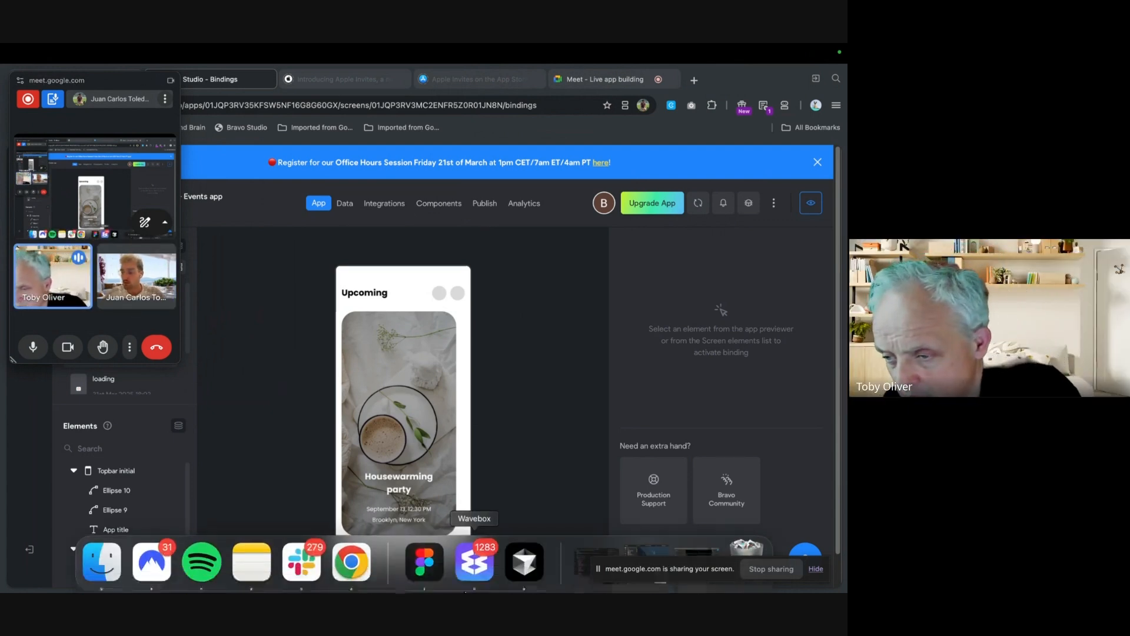
- Switch to Figma and inspect the background rectangle behind the attendance buttons on the Event - Detail page
{"action": "left_click", "coordinate": [445, 573]}
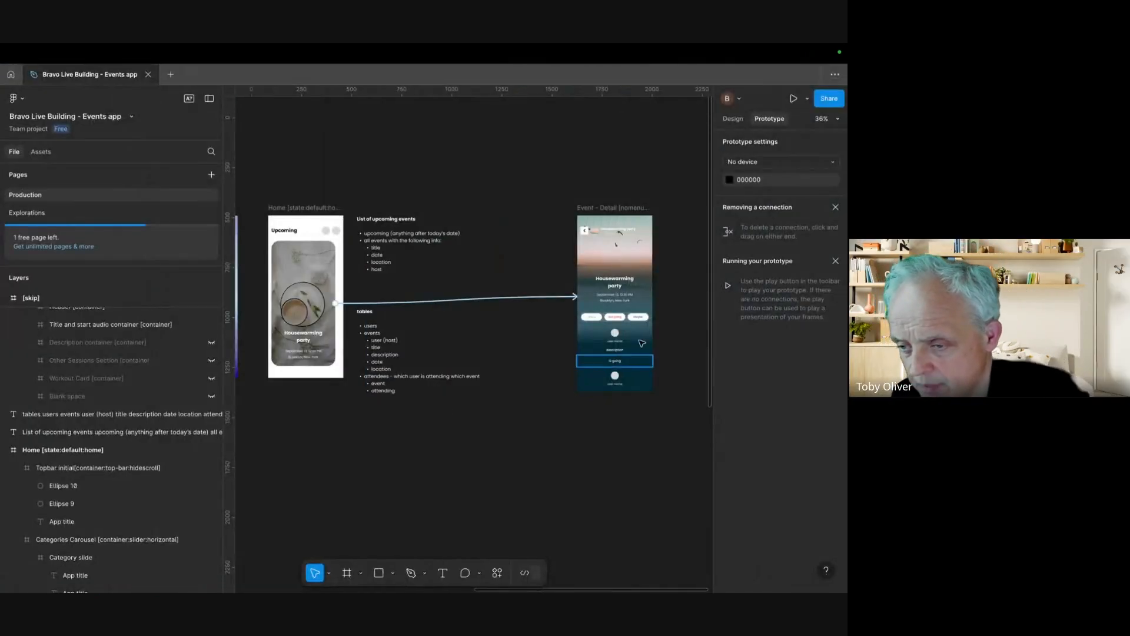
{"action": "scroll", "coordinate": [655, 319], "scroll_direction": "up", "scroll_amount": 6}
{"action": "left_click", "coordinate": [630, 312]}
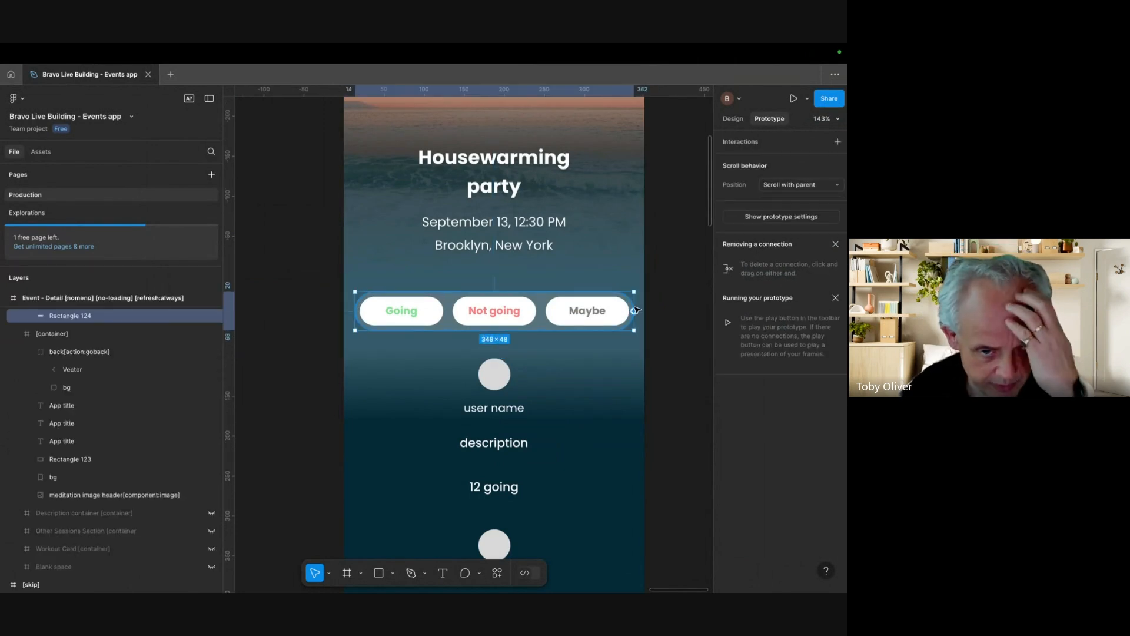
- Return to Bravo Studio and scroll through the app preview of the event detail page to check its layout
{"action": "key", "text": "ctrl+Left"}
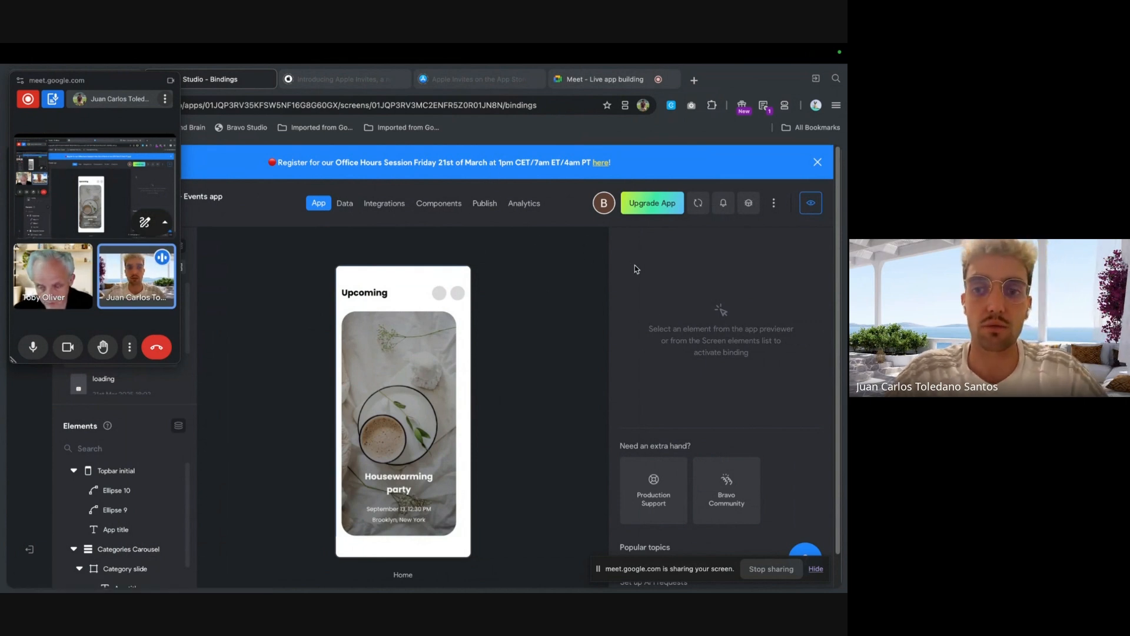
{"action": "left_click_drag", "start_coordinate": [108, 84], "coordinate": [105, 81]}
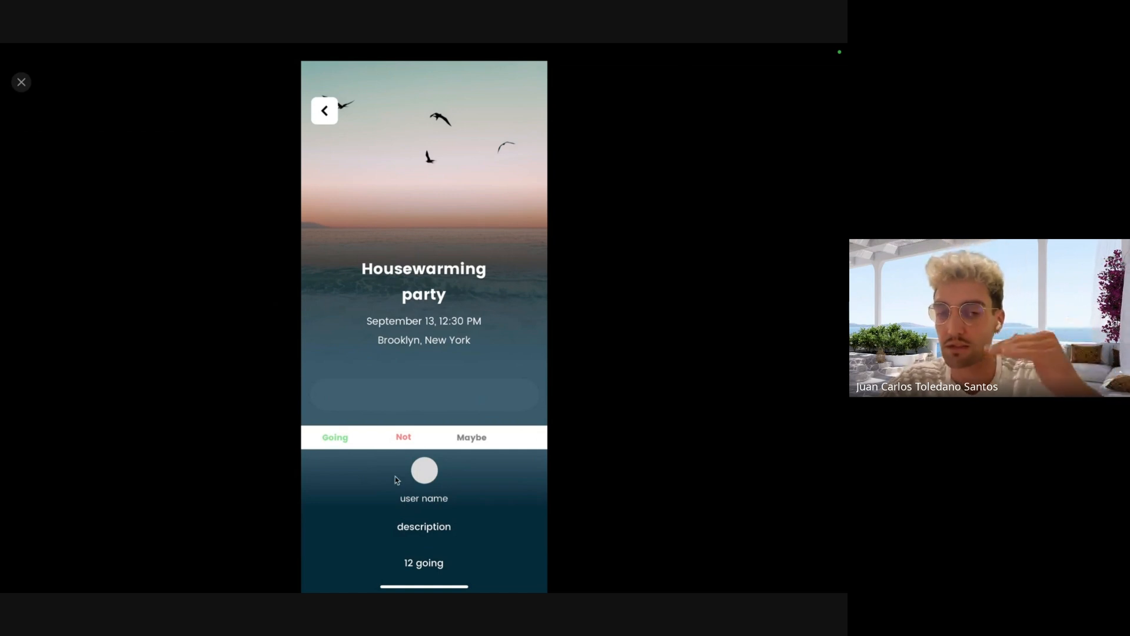
{"action": "scroll", "coordinate": [439, 568], "scroll_direction": "down", "scroll_amount": 2}
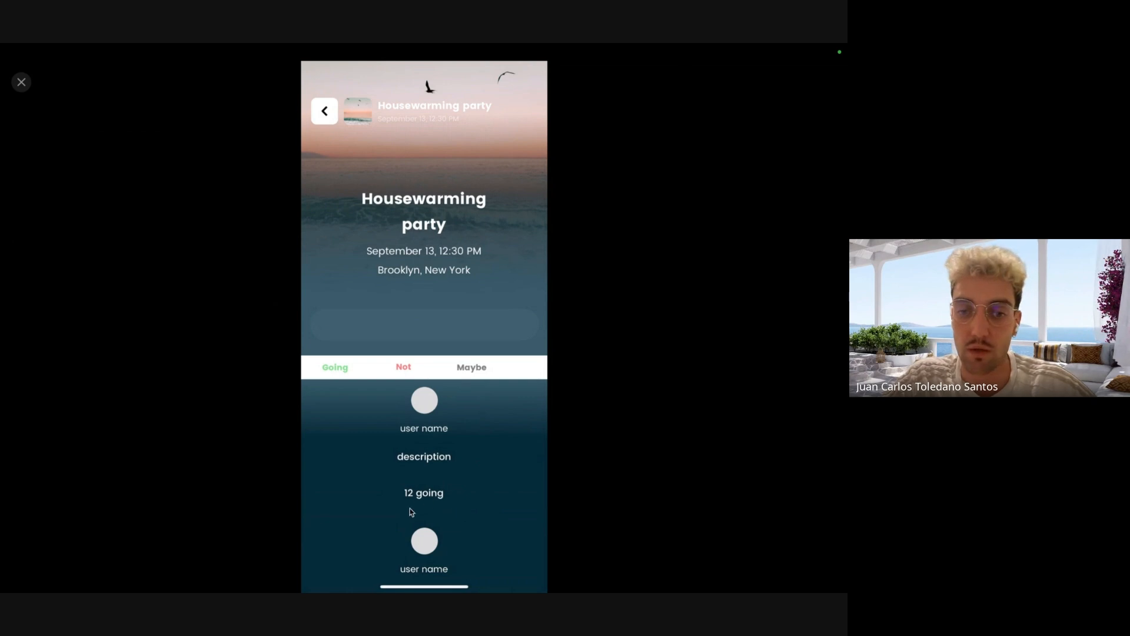
{"action": "scroll", "coordinate": [436, 559], "scroll_direction": "down", "scroll_amount": 1}
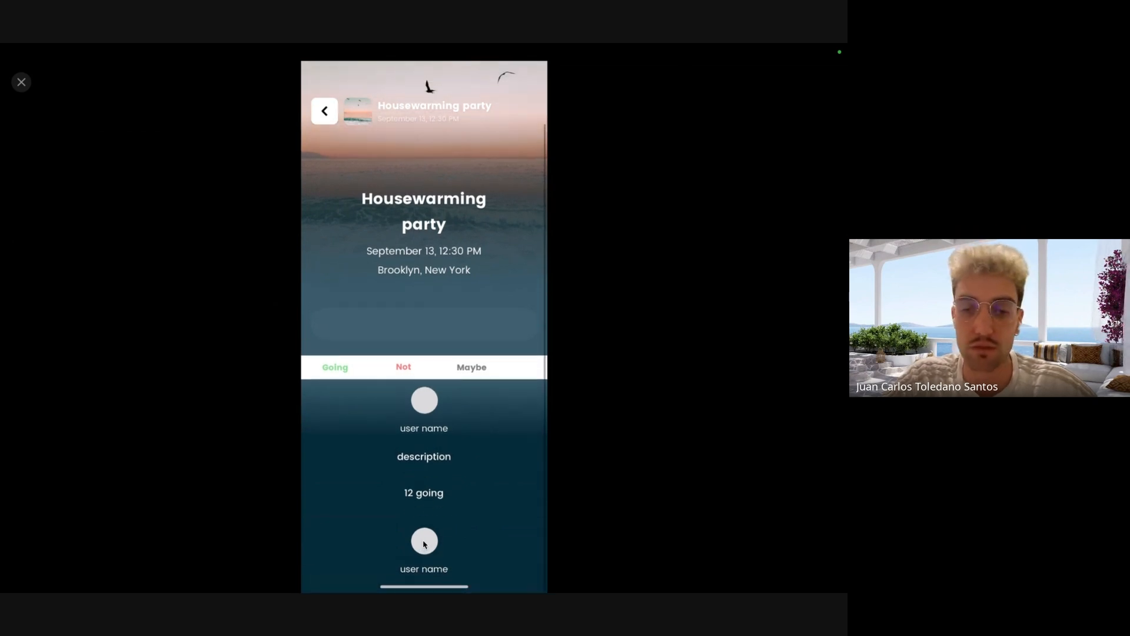
- Recheck the attendance button row in the app preview, and switch to Figma to inspect the event header container's design properties
{"action": "scroll", "coordinate": [428, 541], "scroll_direction": "down", "scroll_amount": 1}
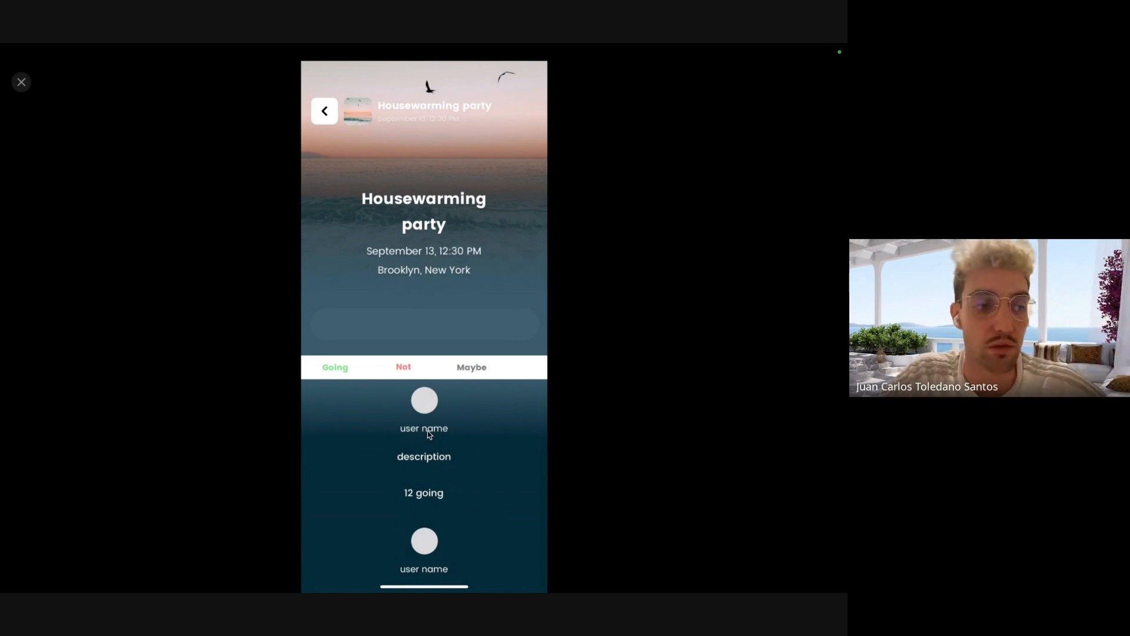
{"action": "scroll", "coordinate": [428, 431], "scroll_direction": "up", "scroll_amount": 2}
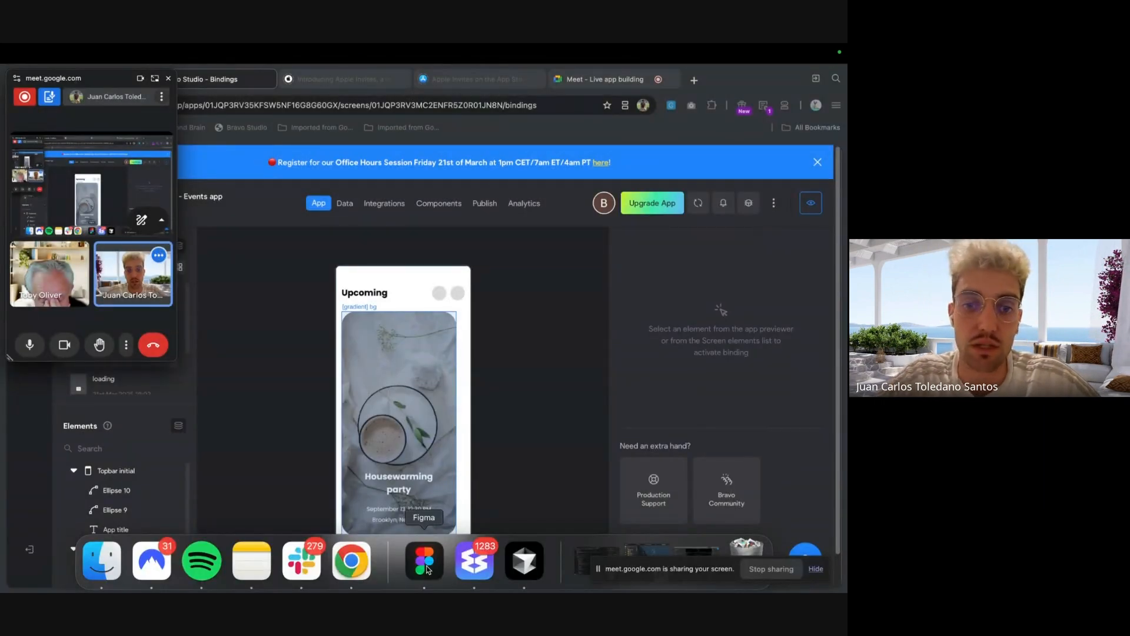
{"action": "left_click", "coordinate": [425, 560]}
{"action": "left_click", "coordinate": [433, 288]}
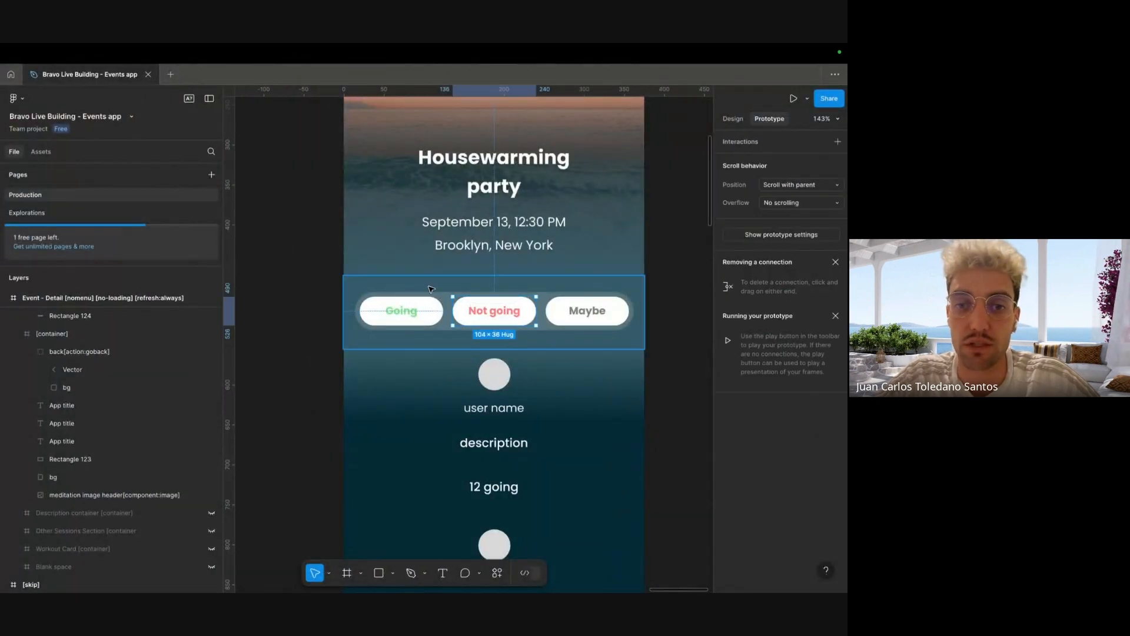
{"action": "left_click", "coordinate": [733, 119]}
{"action": "left_click", "coordinate": [560, 224]}
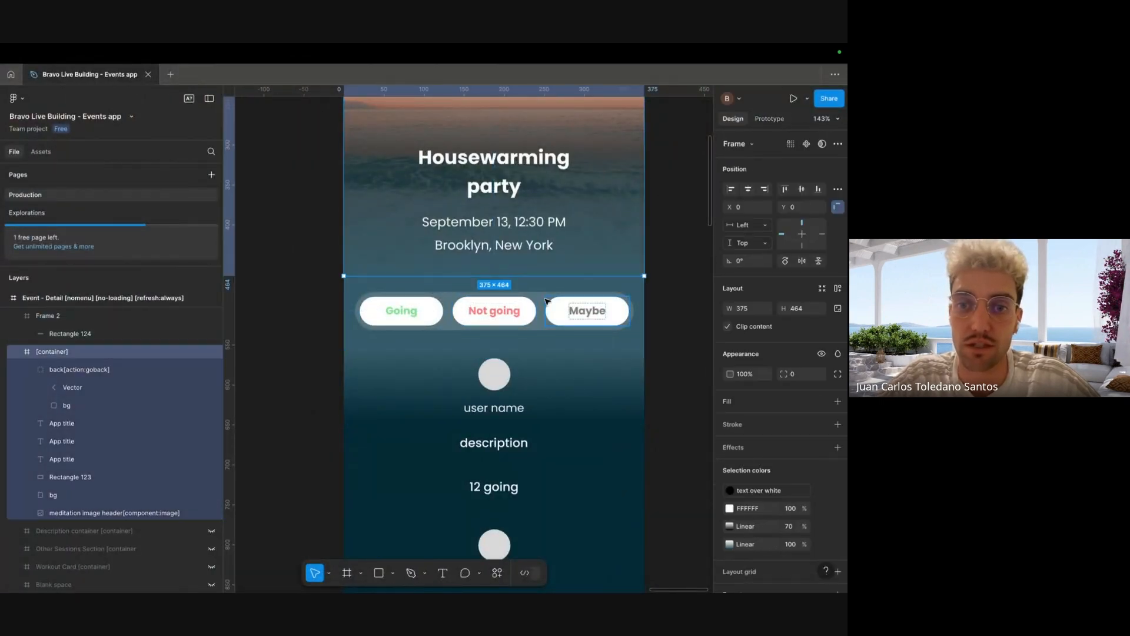
{"action": "left_click_drag", "start_coordinate": [561, 225], "coordinate": [518, 277]}
{"action": "key", "text": "super+minus"}
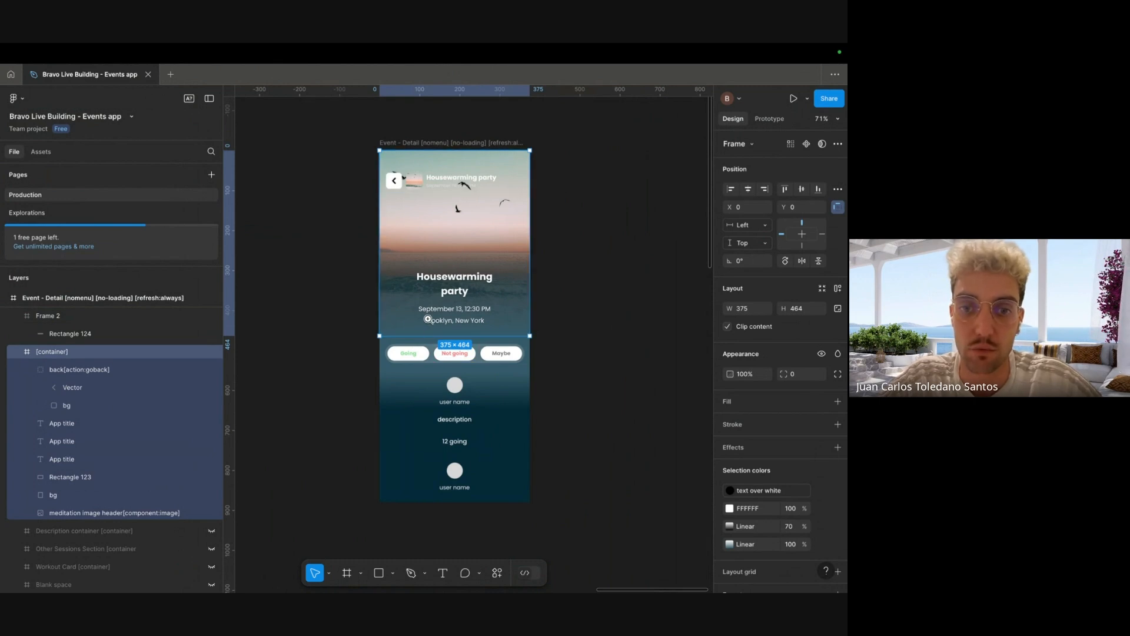
- Collapse the [container] layer of the Event - Detail page and select Frame 2 behind the attendance buttons
{"action": "left_click", "coordinate": [19, 354]}
{"action": "left_click", "coordinate": [53, 315]}
{"action": "scroll", "coordinate": [70, 506], "scroll_direction": "up", "scroll_amount": 4}
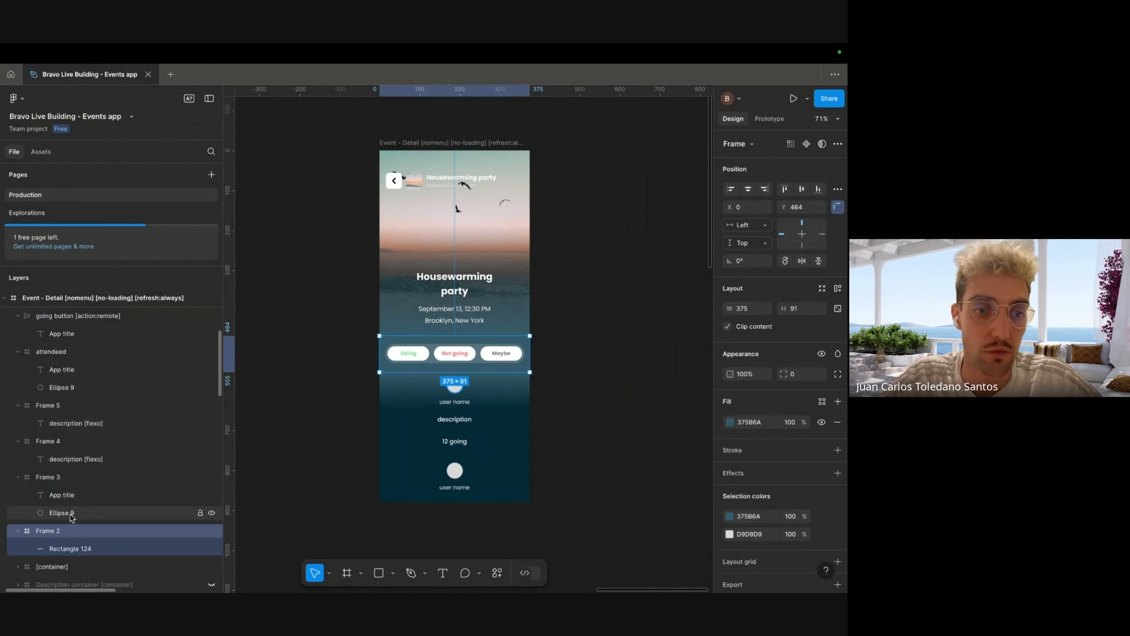
{"action": "left_click", "coordinate": [457, 368], "text": "super"}
{"action": "left_click_drag", "start_coordinate": [457, 369], "coordinate": [489, 367]}
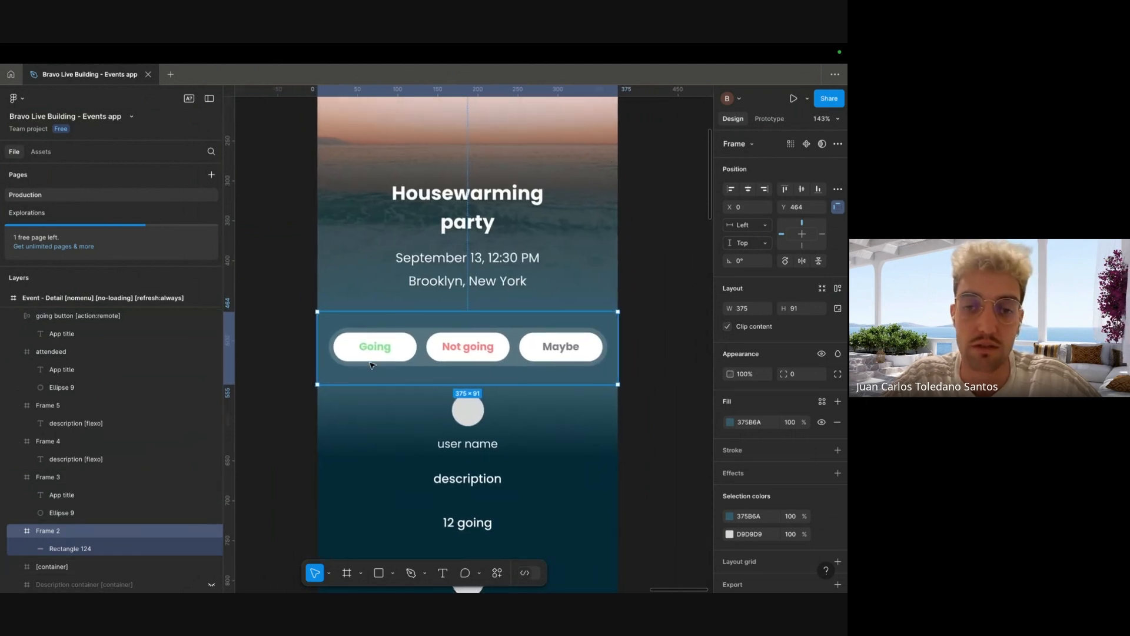
- Select the Going, Not going and Maybe buttons and collapse their layers, the Topbar initial and the attendeed frame
{"action": "left_click", "coordinate": [404, 350]}
{"action": "left_click", "coordinate": [465, 349], "text": "shift"}
{"action": "left_click", "coordinate": [560, 349], "text": "shift"}
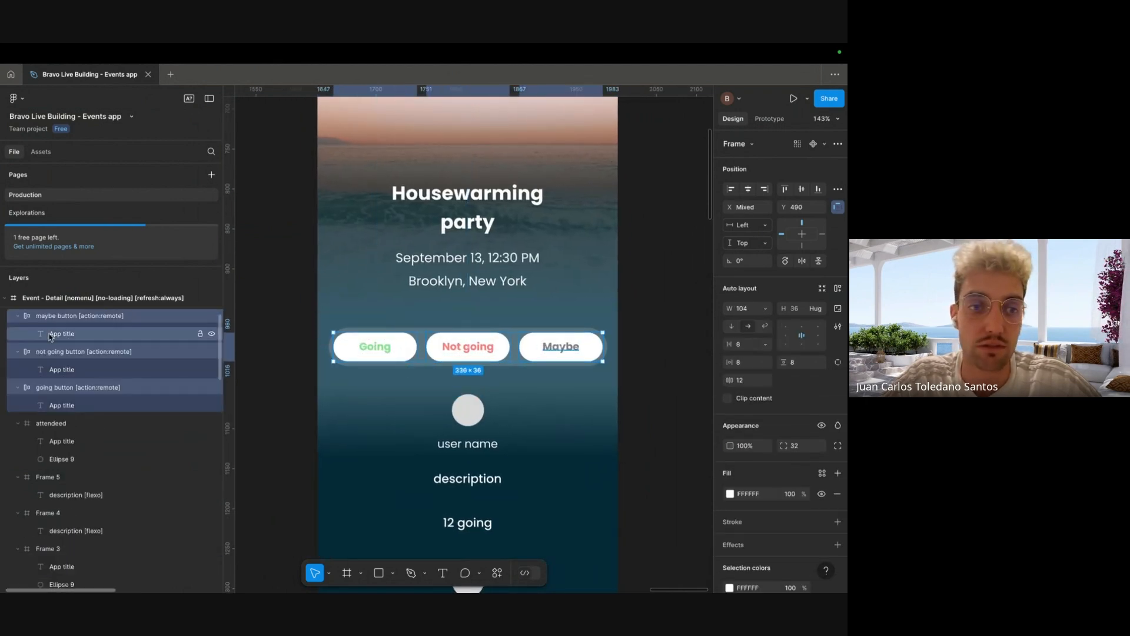
{"action": "left_click", "coordinate": [17, 316]}
{"action": "left_click", "coordinate": [18, 334]}
{"action": "left_click", "coordinate": [18, 351]}
{"action": "scroll", "coordinate": [20, 348], "scroll_direction": "up", "scroll_amount": 3}
{"action": "left_click", "coordinate": [19, 316]}
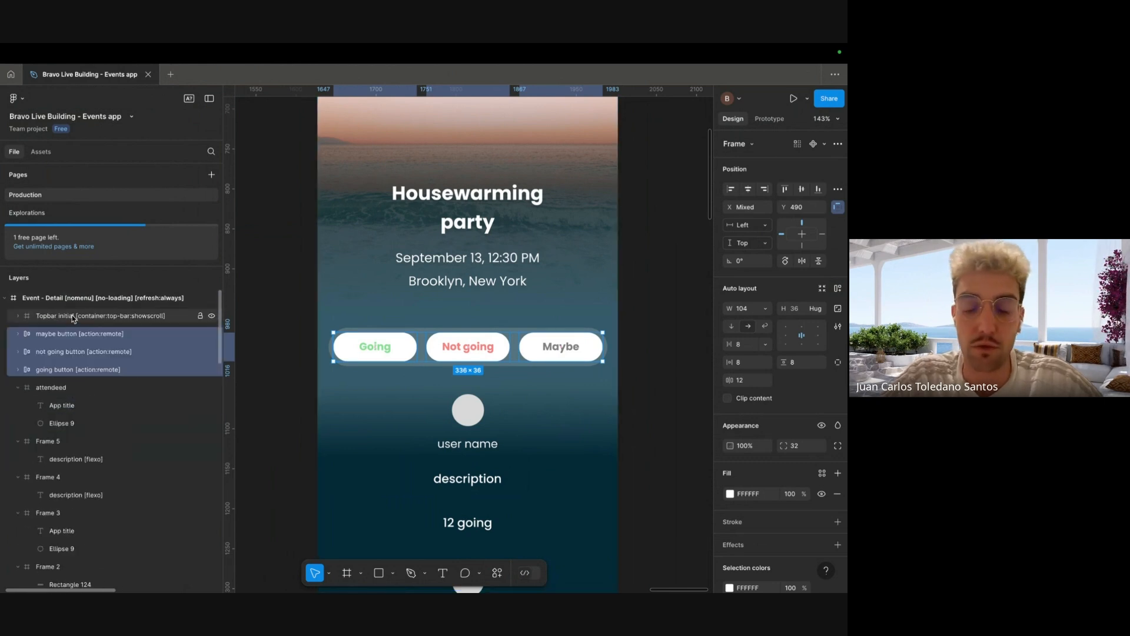
{"action": "left_click", "coordinate": [17, 387]}
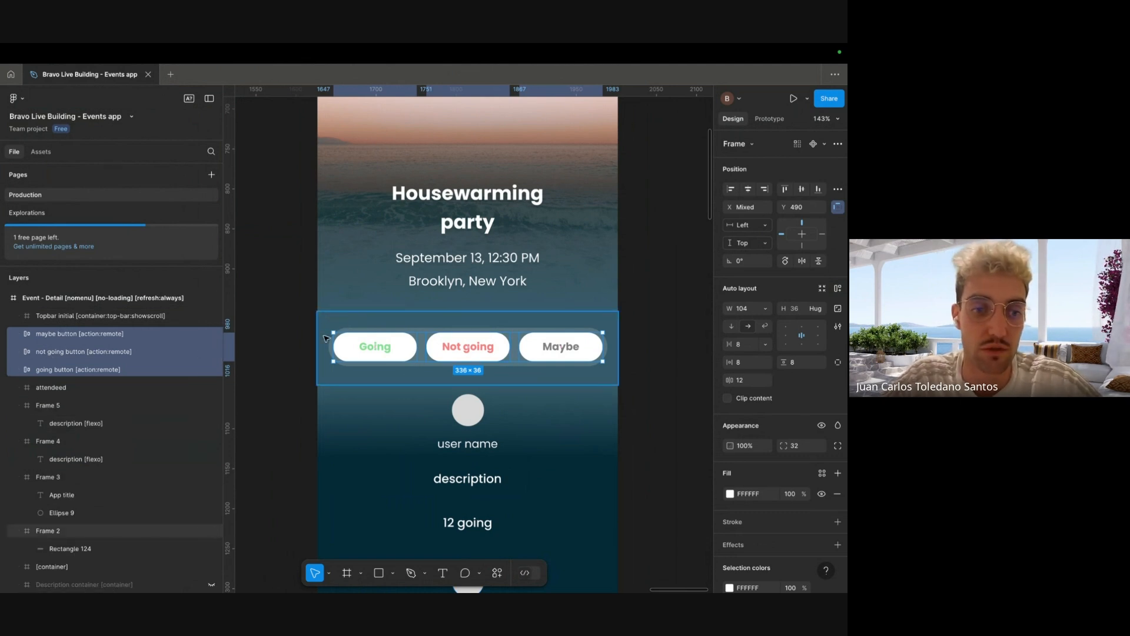
- Rename Frame 2 to "buttons frame" and move the maybe, not going and going button layers into it above Rectangle 124
{"action": "double_click", "coordinate": [76, 531]}
{"action": "type", "text": "f"}
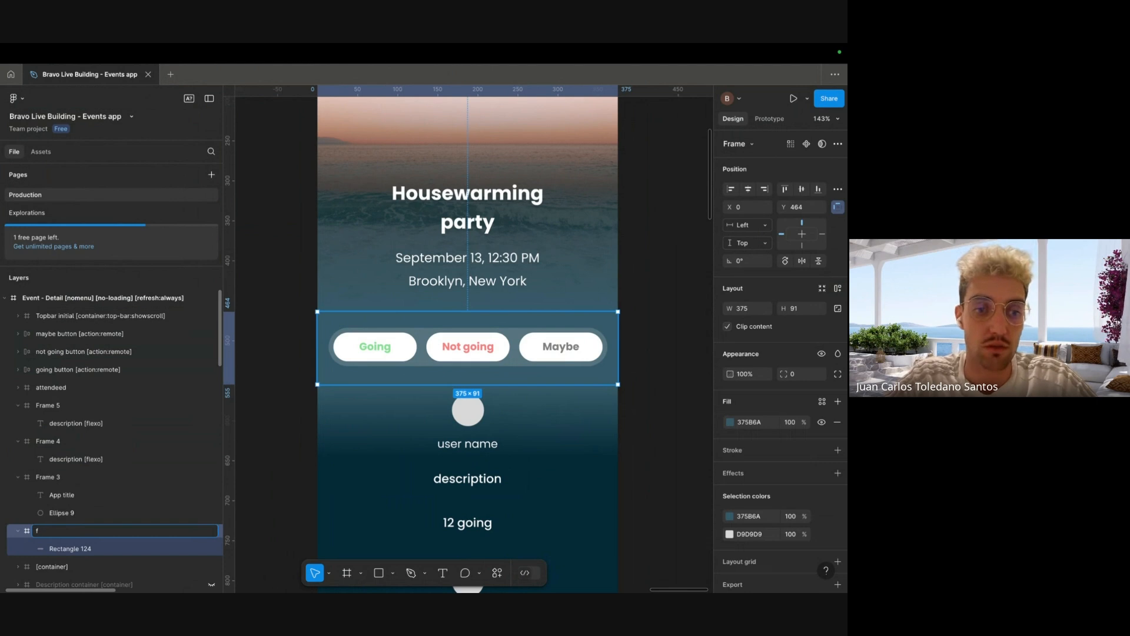
{"action": "type", "text": "abuttons frame"}
{"action": "left_click", "coordinate": [128, 370]}
{"action": "left_click", "coordinate": [139, 334], "text": "shift"}
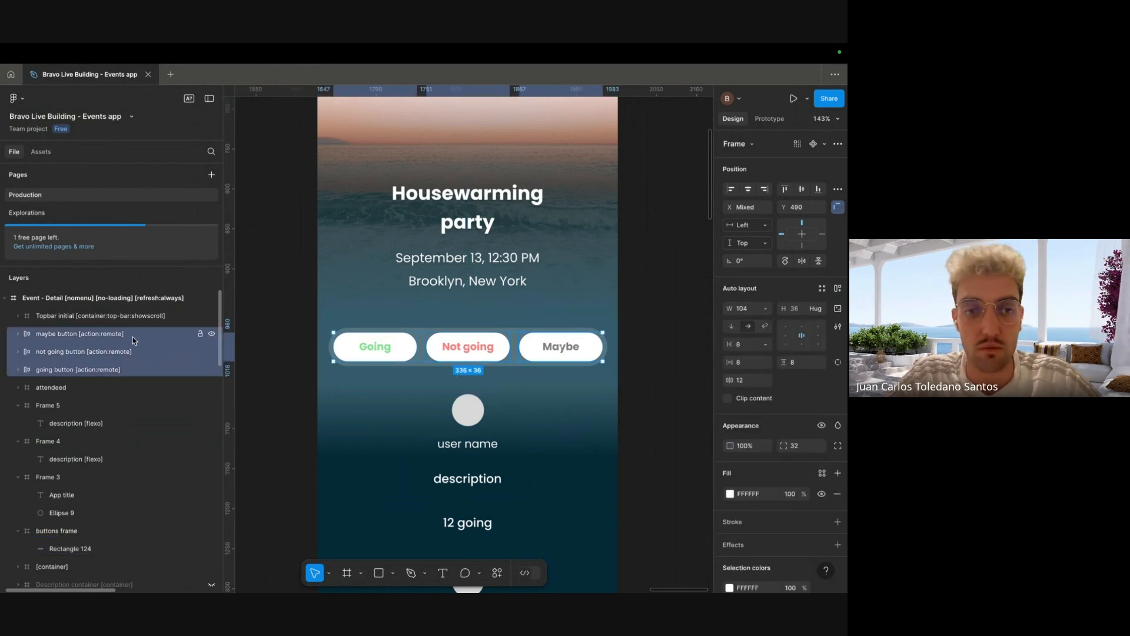
{"action": "left_click_drag", "start_coordinate": [142, 341], "coordinate": [67, 478]}
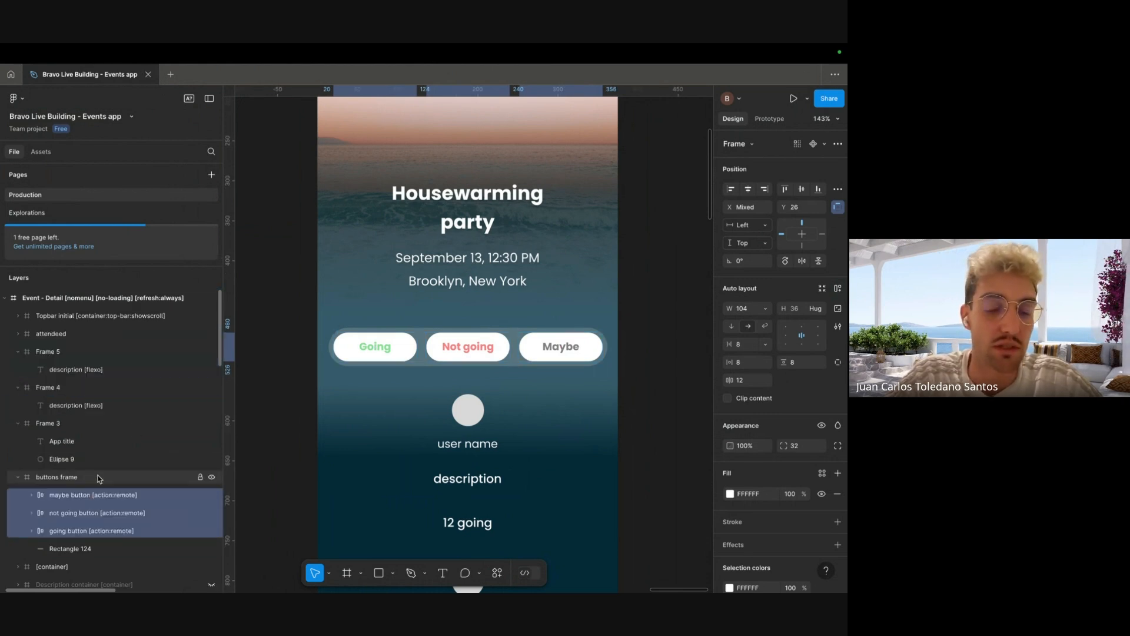
{"action": "left_click", "coordinate": [102, 478]}
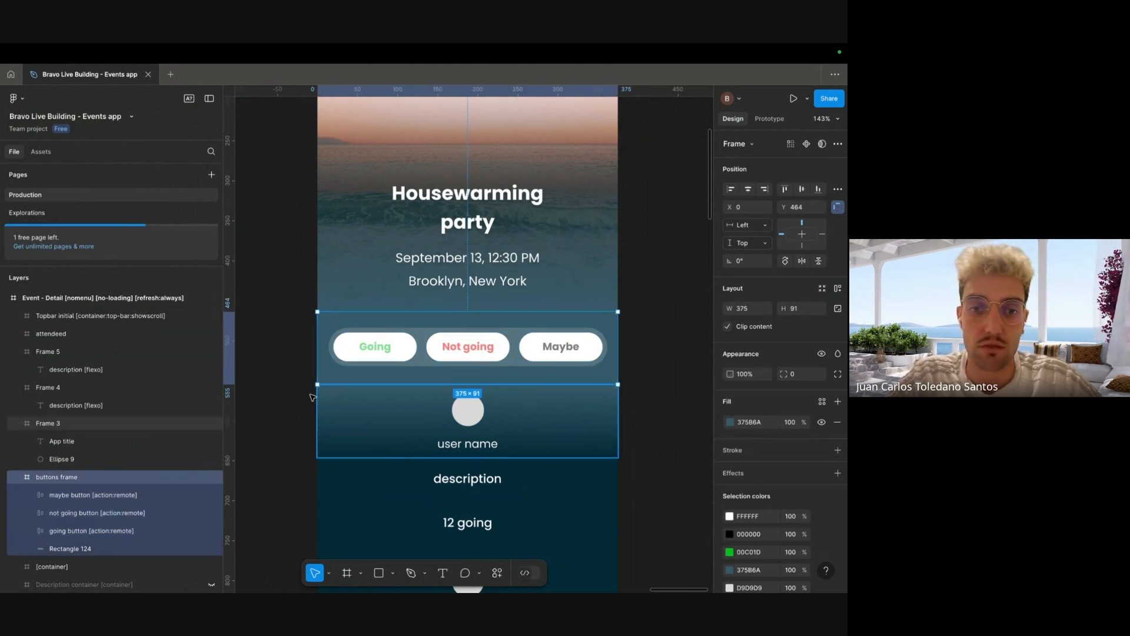
- Switch to the app preview, sync the project with Bravo Studio, and scroll through the event detail page
{"action": "left_click", "coordinate": [294, 404]}
{"action": "left_click", "coordinate": [472, 582]}
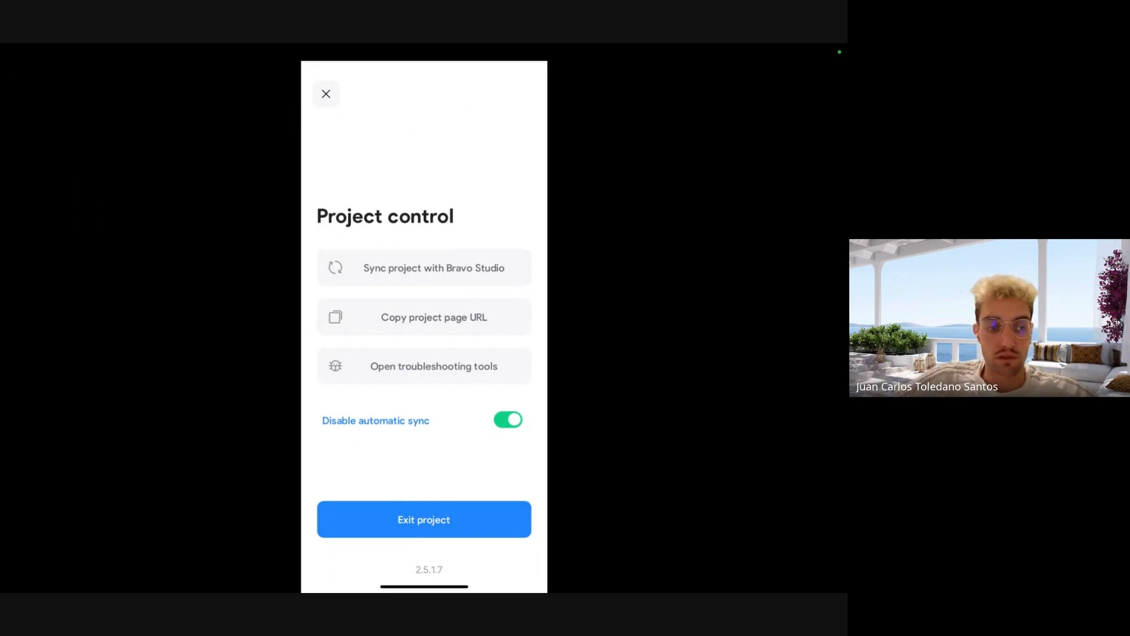
{"action": "left_click", "coordinate": [424, 268]}
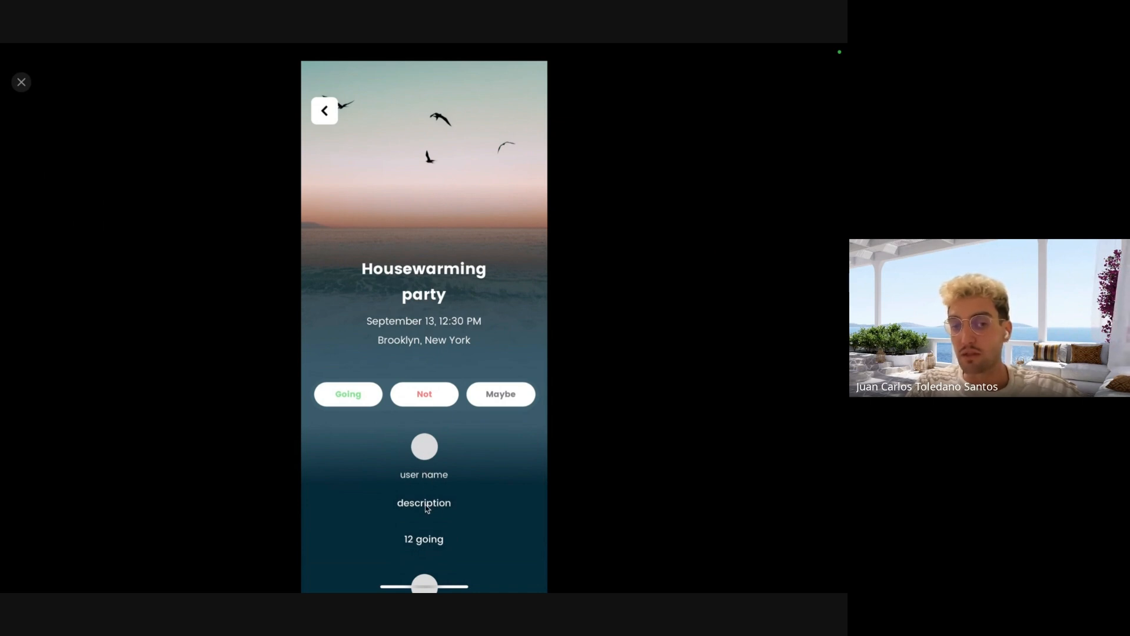
{"action": "scroll", "coordinate": [438, 568], "scroll_direction": "down", "scroll_amount": 2}
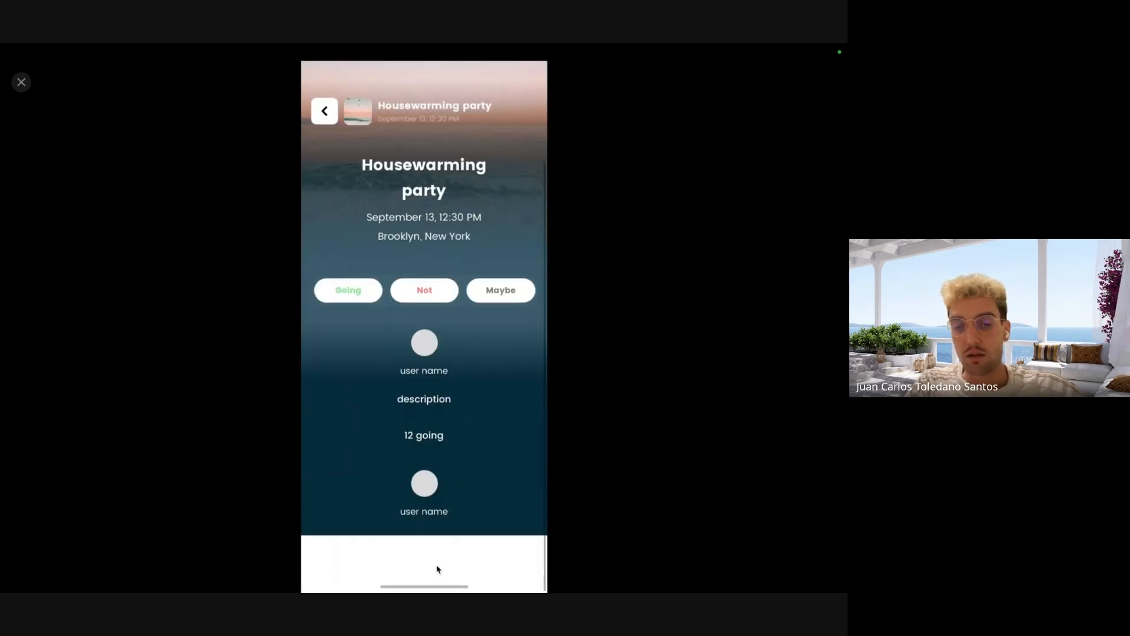
{"action": "scroll", "coordinate": [417, 525], "scroll_direction": "up", "scroll_amount": 2}
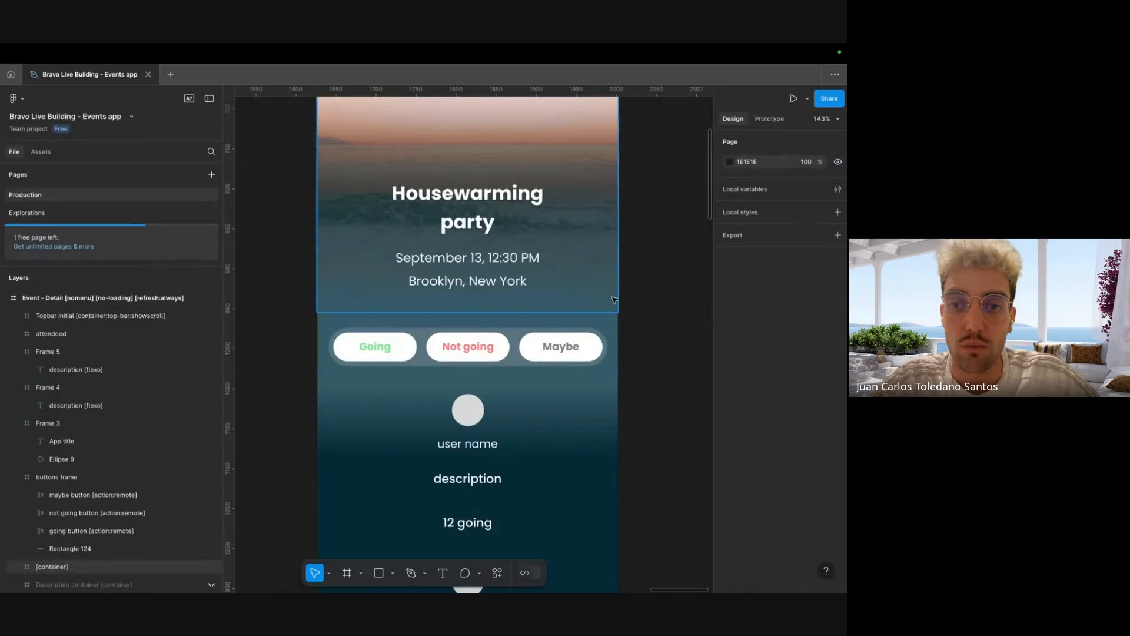
- Return to Figma and make the Home frame a prototype flow starting point
{"action": "scroll", "coordinate": [662, 268], "scroll_direction": "down", "scroll_amount": 10}
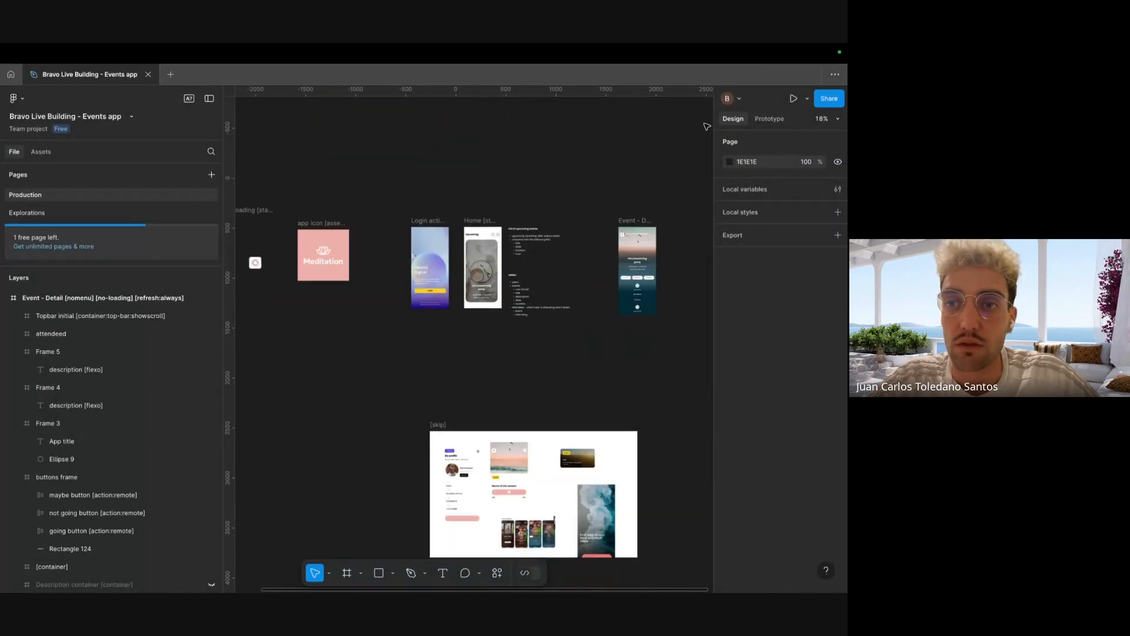
{"action": "left_click", "coordinate": [770, 118]}
{"action": "left_click", "coordinate": [479, 235]}
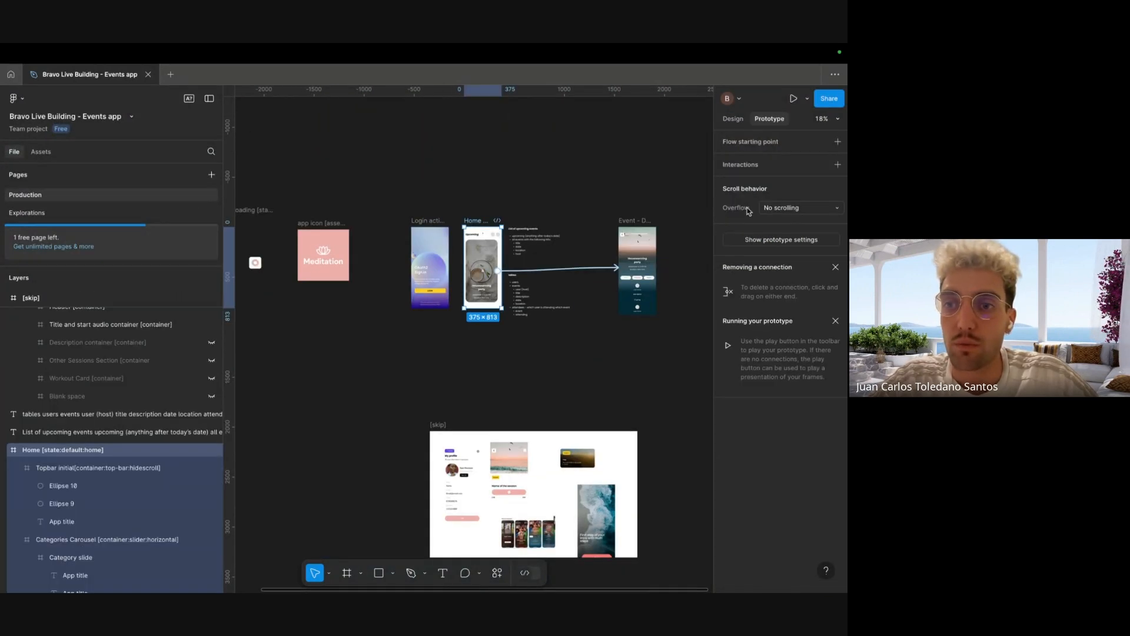
{"action": "left_click", "coordinate": [757, 143]}
{"action": "left_click", "coordinate": [545, 175]}
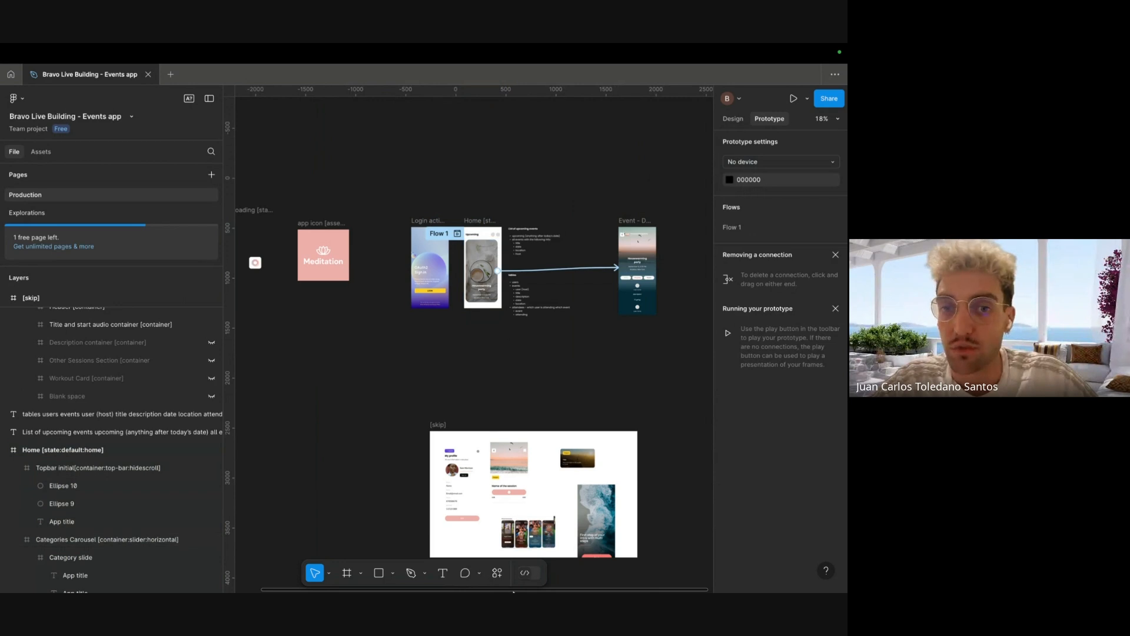
- Switch from Figma to the Bravo Studio bindings page of the Events app
{"action": "mouse_move", "coordinate": [608, 578]}
{"action": "left_click", "coordinate": [457, 558]}
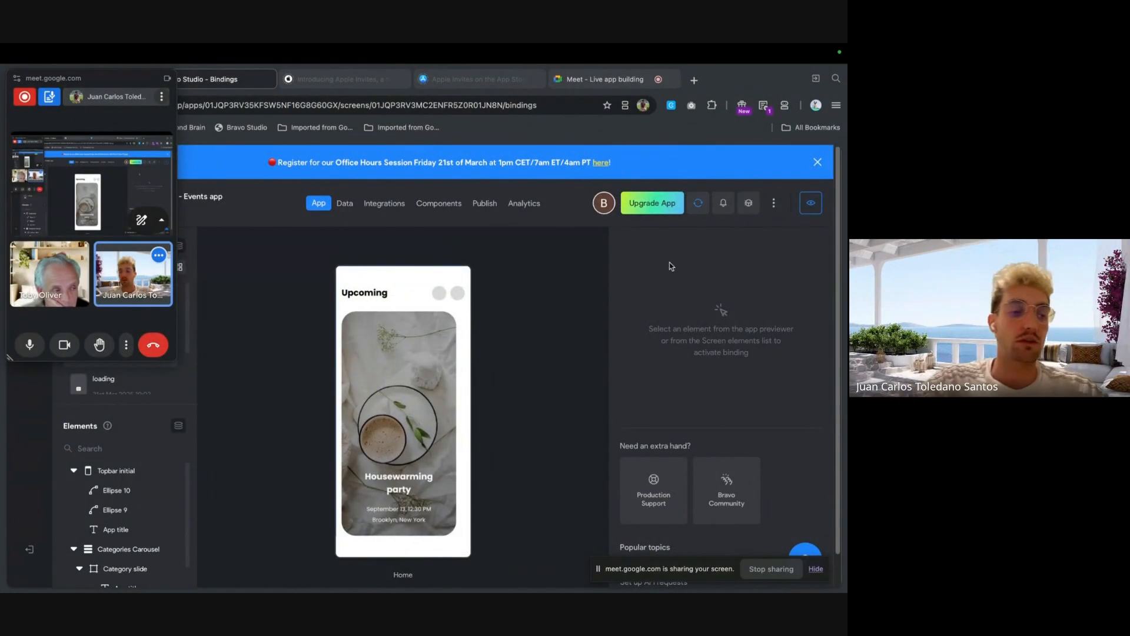